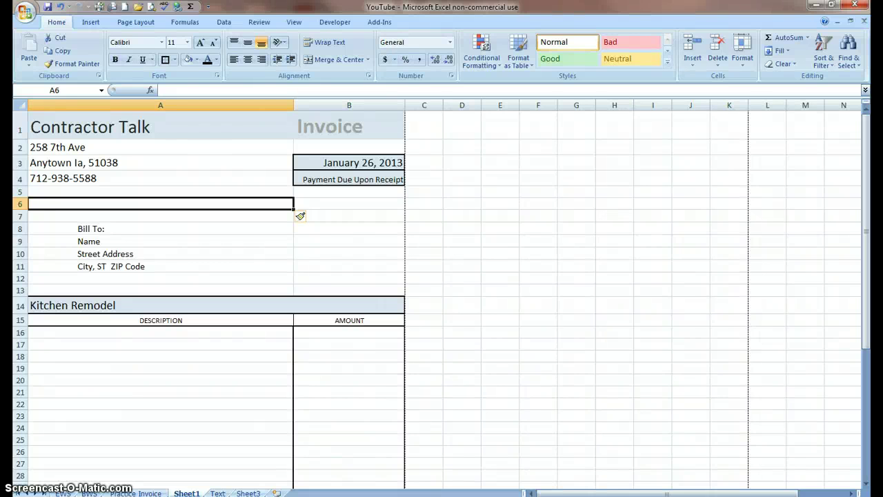
Glance at the two Jones Job sheets, then return to the Sheet1 invoice
{"action": "left_click", "coordinate": [186, 492]}
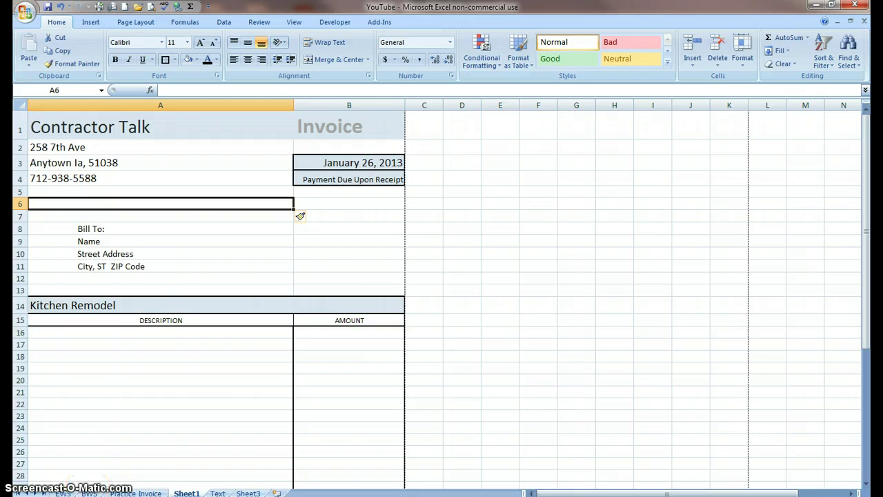
{"action": "left_click", "coordinate": [63, 492]}
{"action": "left_click", "coordinate": [88, 493]}
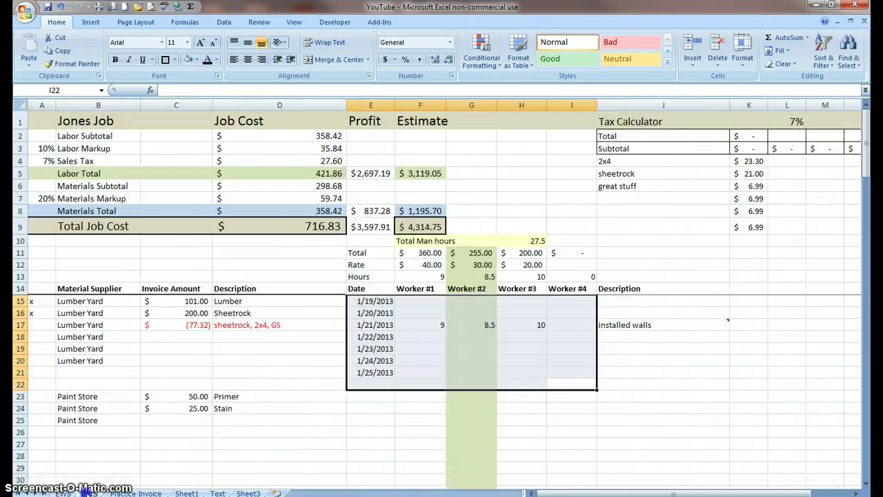
{"action": "left_click", "coordinate": [187, 492]}
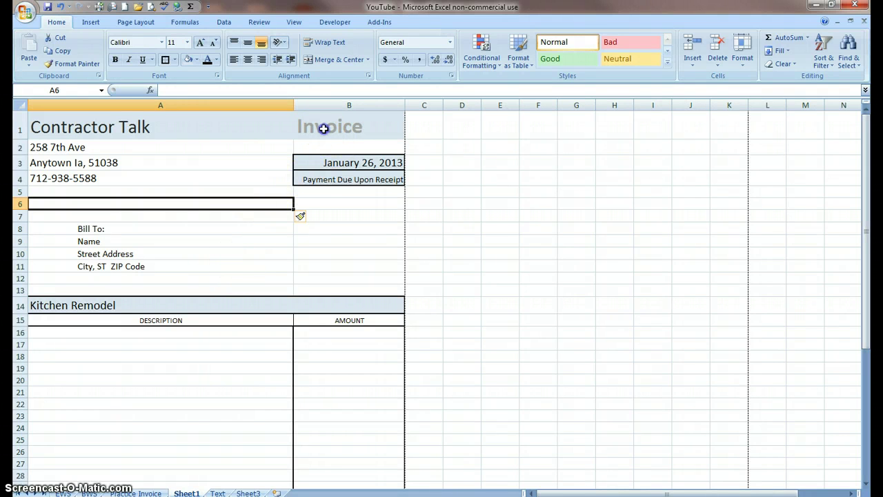
Set the B1 Invoice heading's font colour to Automatic (black)
{"action": "left_click", "coordinate": [321, 128]}
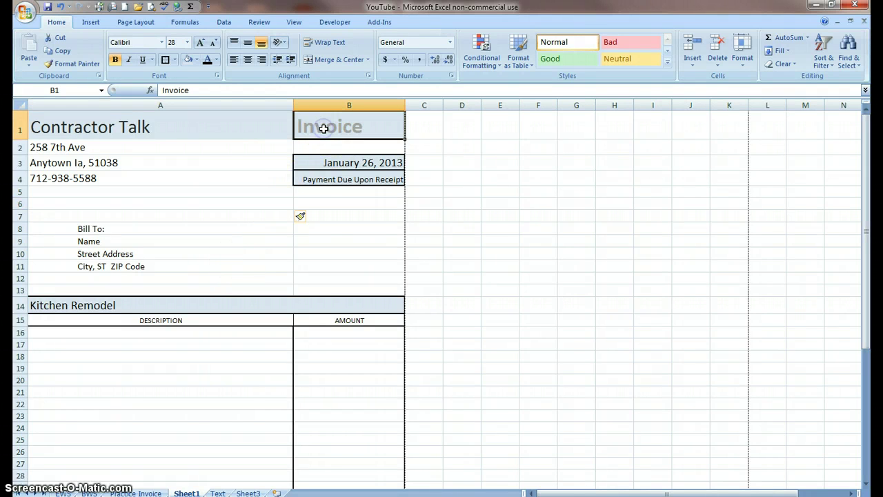
{"action": "left_click", "coordinate": [215, 59]}
{"action": "left_click", "coordinate": [209, 75]}
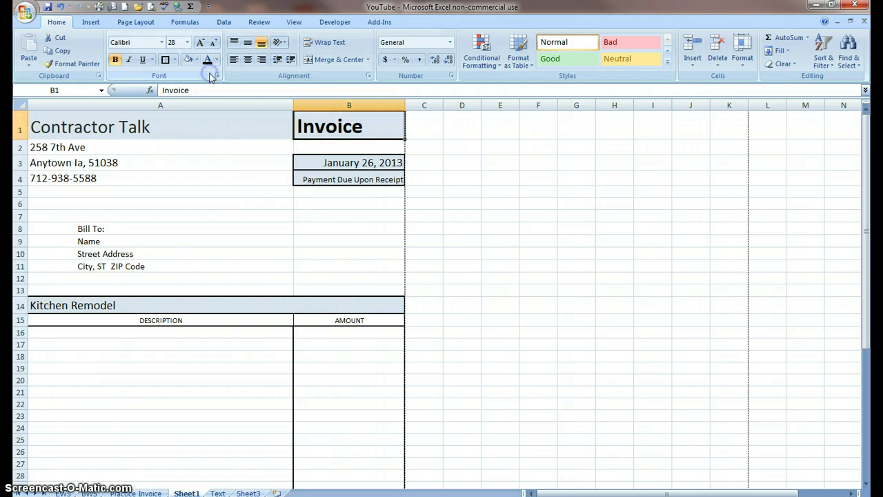
{"action": "scroll", "coordinate": [263, 210], "scroll_direction": "down", "scroll_amount": 5}
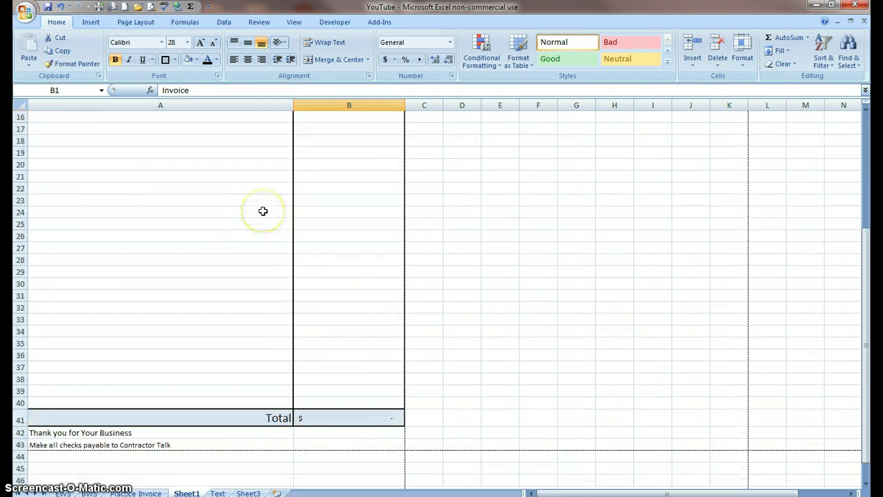
{"action": "scroll", "coordinate": [263, 211], "scroll_direction": "up", "scroll_amount": 5}
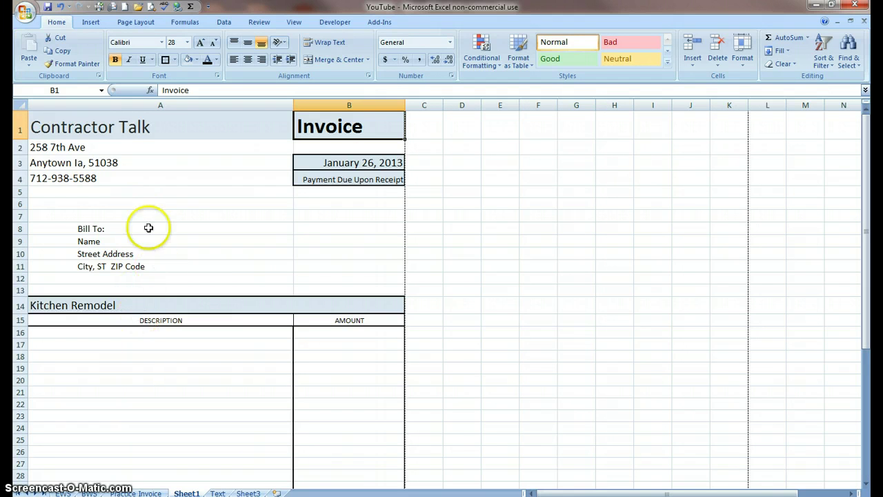
Delete empty row 6, first via the shortcut menu, then after undoing with Delete Sheet Rows
{"action": "left_click", "coordinate": [142, 204]}
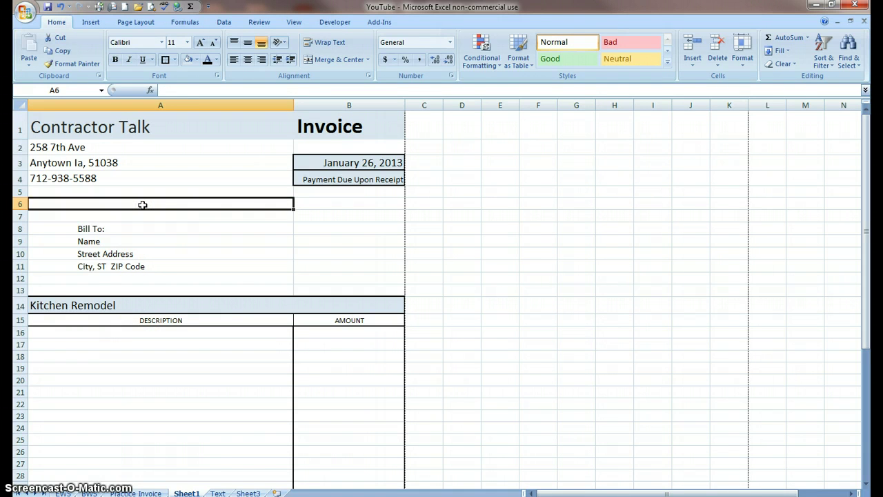
{"action": "right_click", "coordinate": [143, 205]}
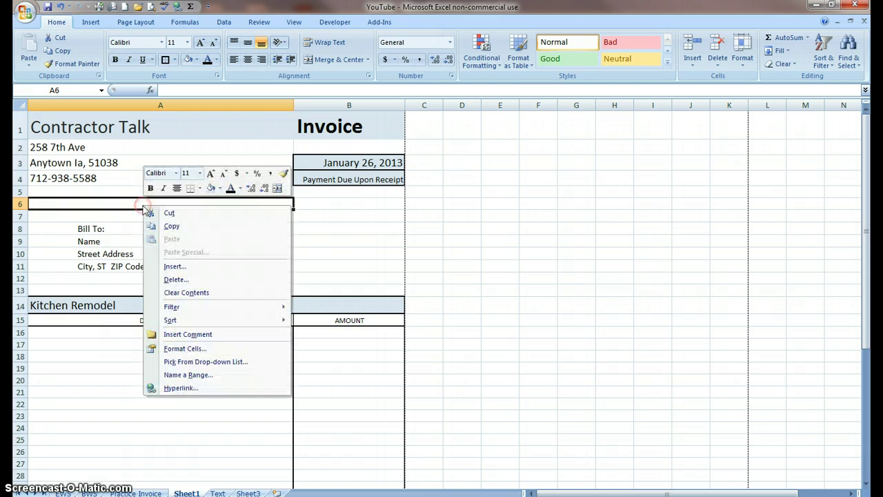
{"action": "left_click", "coordinate": [174, 280]}
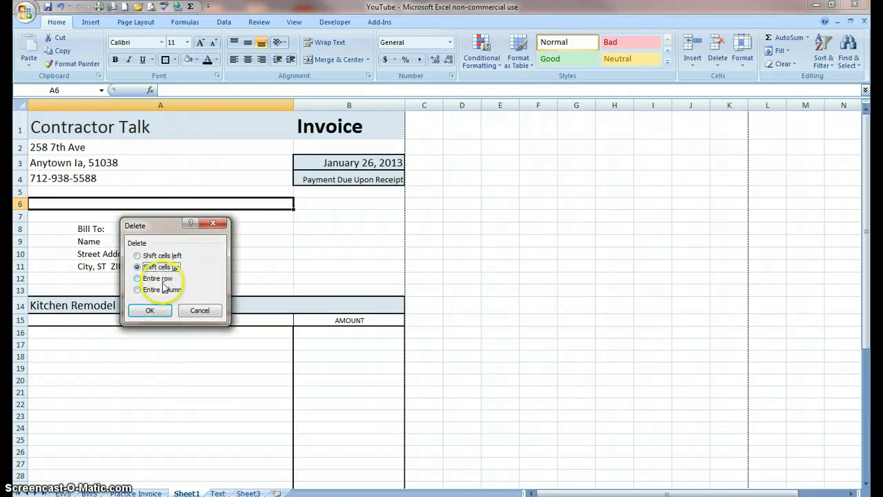
{"action": "left_click", "coordinate": [145, 278]}
{"action": "left_click", "coordinate": [148, 310]}
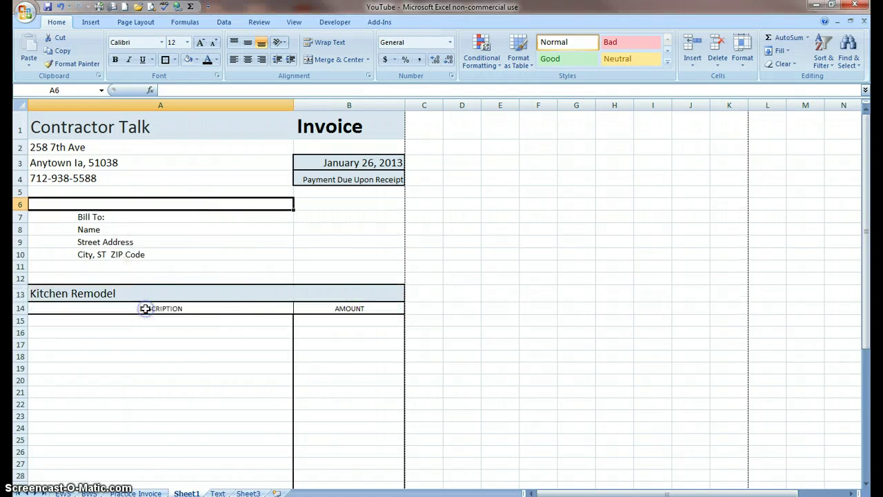
{"action": "left_click", "coordinate": [60, 8]}
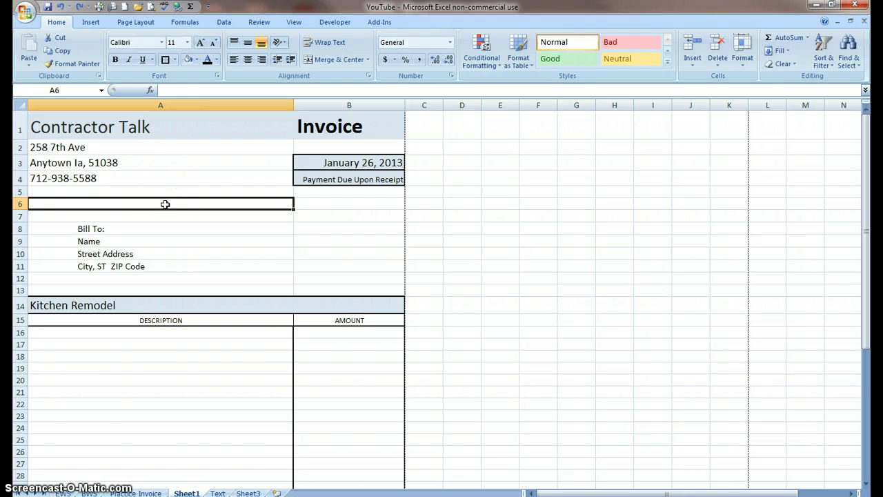
{"action": "left_click", "coordinate": [717, 62]}
{"action": "left_click", "coordinate": [741, 94]}
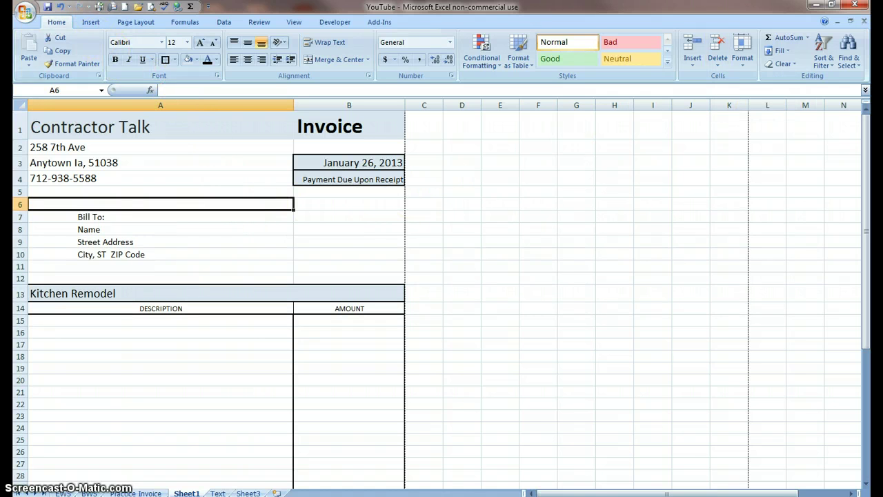
Spell-check from the start of the sheet, ignoring Anytown once and Ia everywhere
{"action": "left_click", "coordinate": [163, 7]}
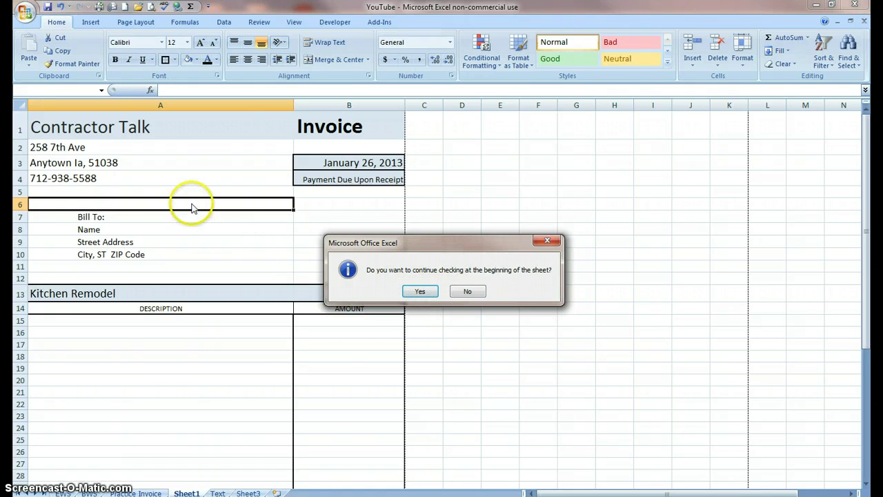
{"action": "left_click", "coordinate": [424, 292]}
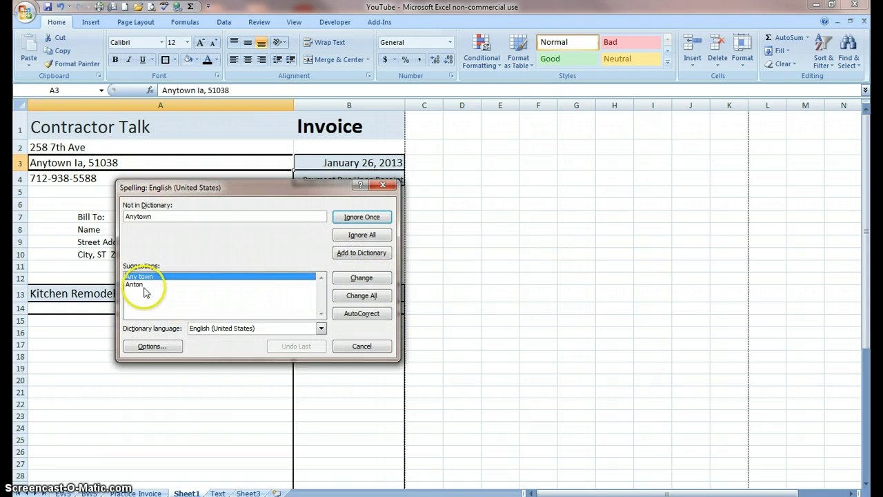
{"action": "left_click", "coordinate": [366, 218]}
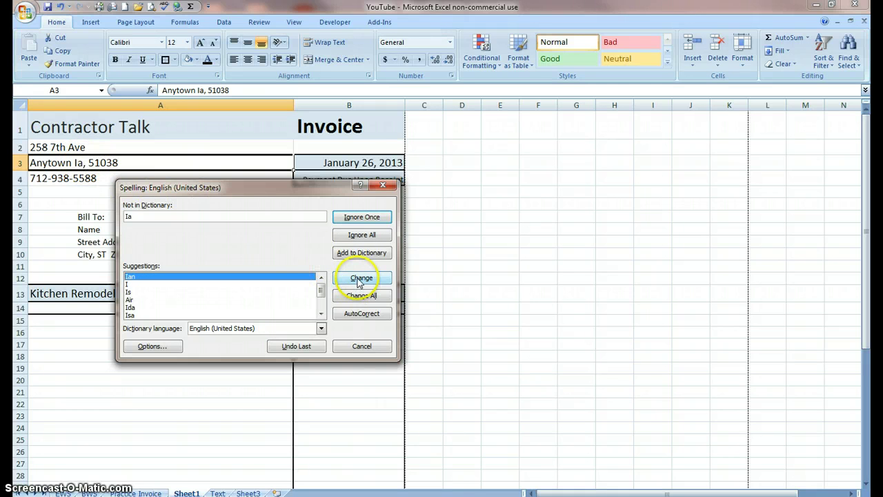
{"action": "left_click", "coordinate": [363, 218]}
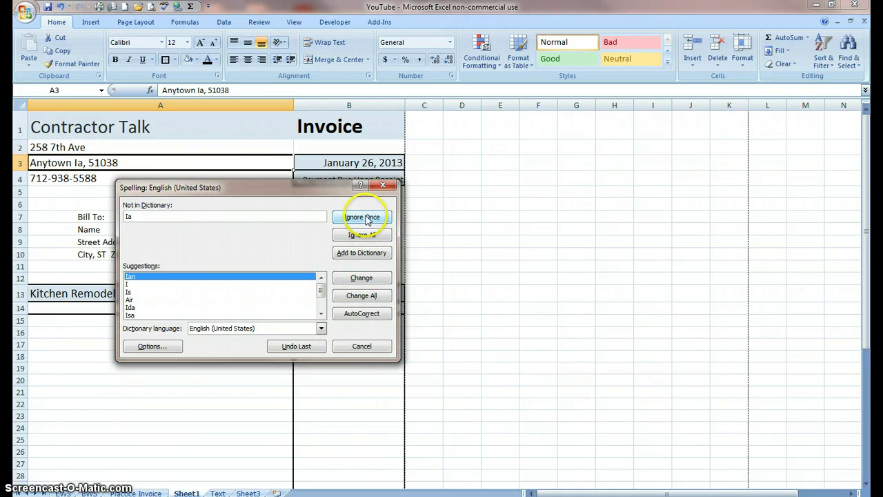
{"action": "left_click", "coordinate": [321, 295]}
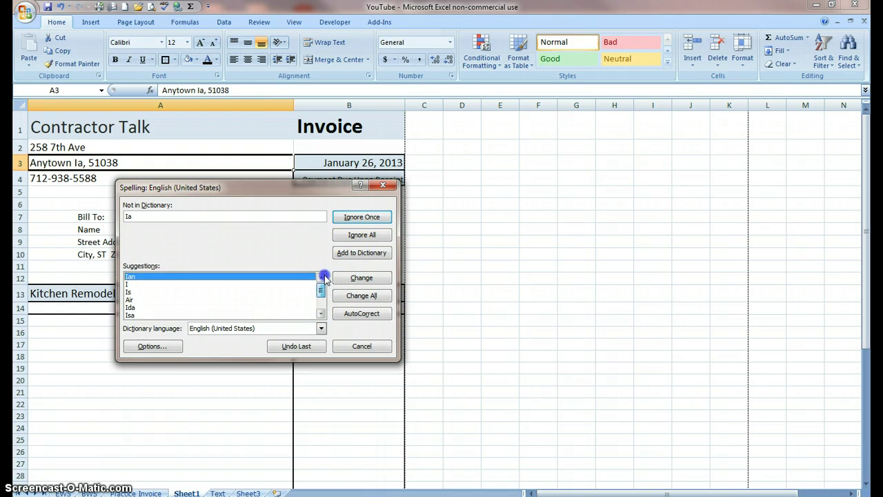
{"action": "left_click", "coordinate": [371, 235]}
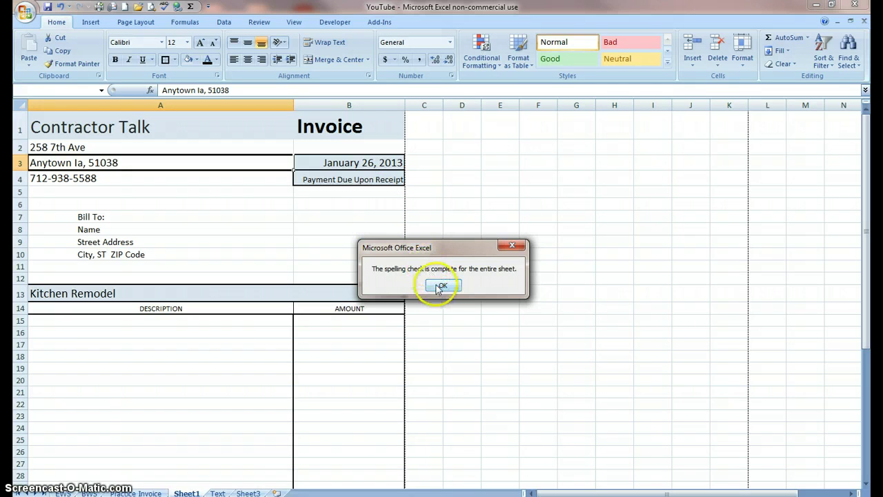
Change 'Ia' to 'IA' in A3 so the address reads 'Anytown IA, 51038'
{"action": "left_click", "coordinate": [442, 286]}
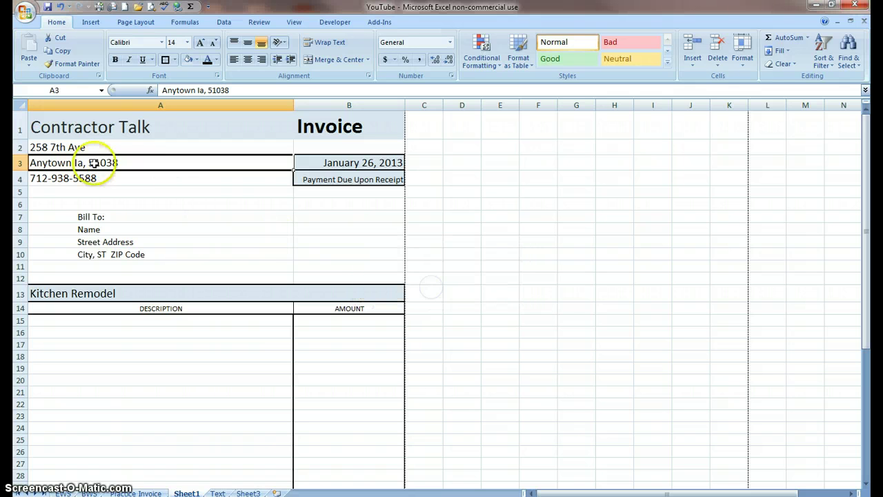
{"action": "left_click", "coordinate": [199, 90]}
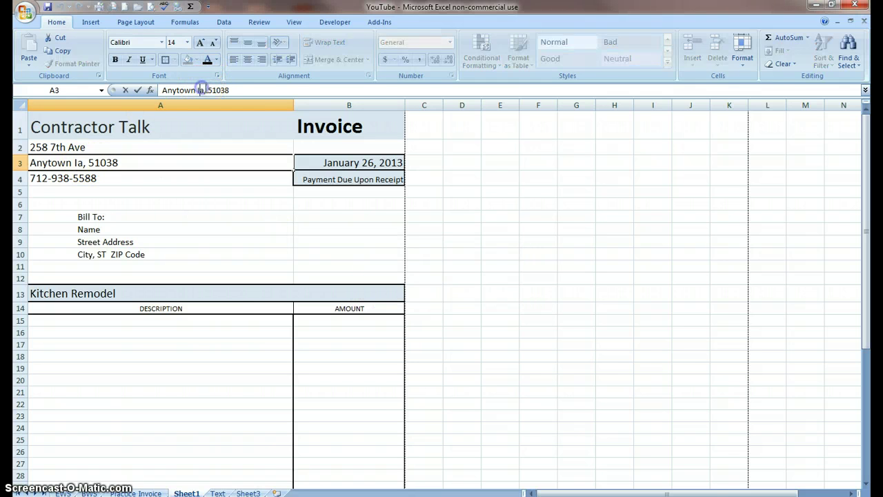
{"action": "left_click", "coordinate": [207, 90]}
{"action": "key", "text": "BackSpace"}
{"action": "type", "text": "A"}
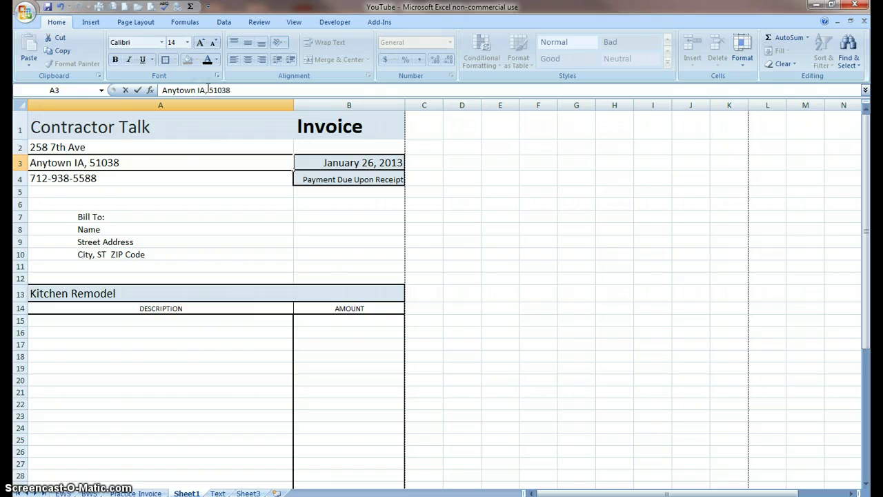
{"action": "left_click", "coordinate": [208, 228]}
{"action": "scroll", "coordinate": [214, 235], "scroll_direction": "down", "scroll_amount": 6}
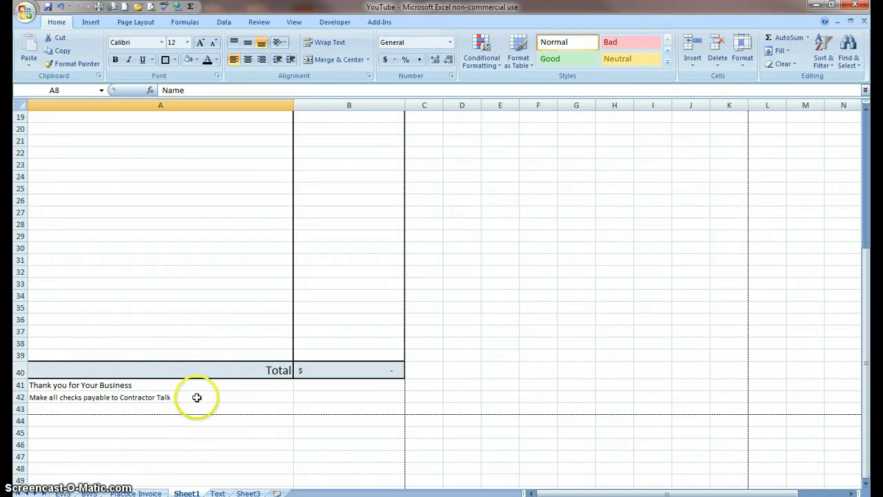
{"action": "scroll", "coordinate": [245, 348], "scroll_direction": "up", "scroll_amount": 5}
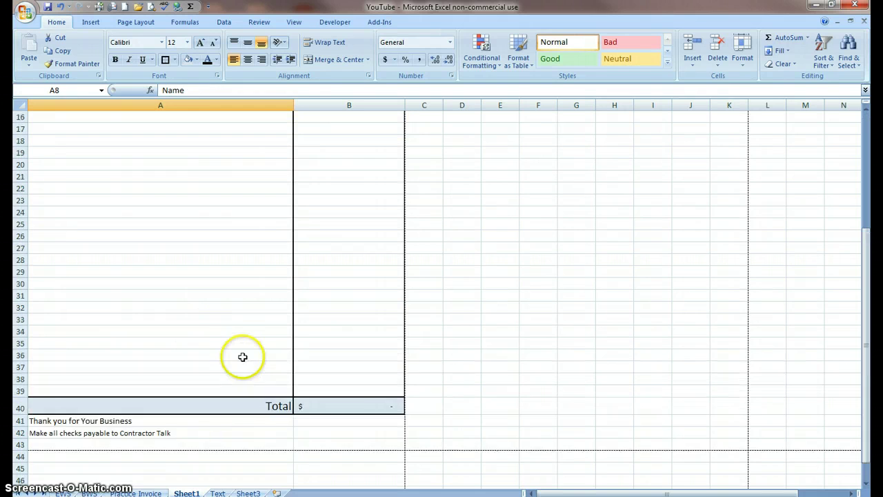
{"action": "scroll", "coordinate": [246, 348], "scroll_direction": "up", "scroll_amount": 1}
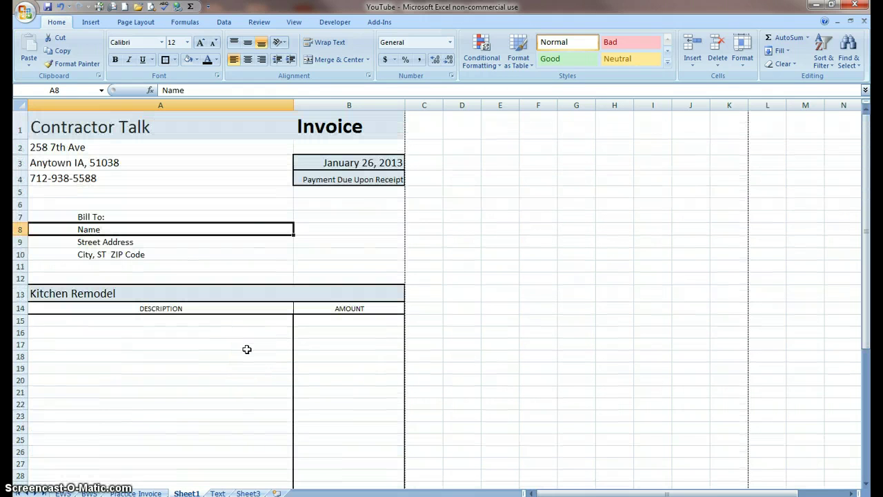
Switch to the Invoice that Calculates 07 workbook and look it over
{"action": "left_click", "coordinate": [247, 364]}
{"action": "mouse_move", "coordinate": [349, 496]}
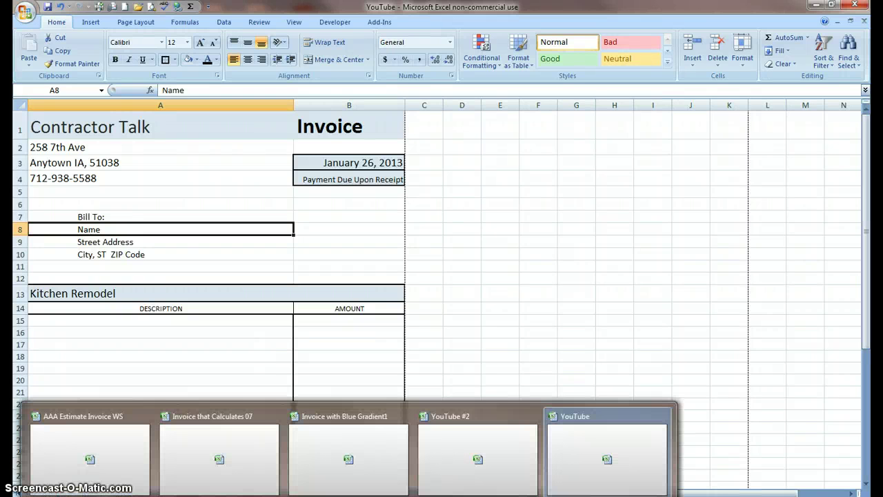
{"action": "left_click", "coordinate": [233, 465]}
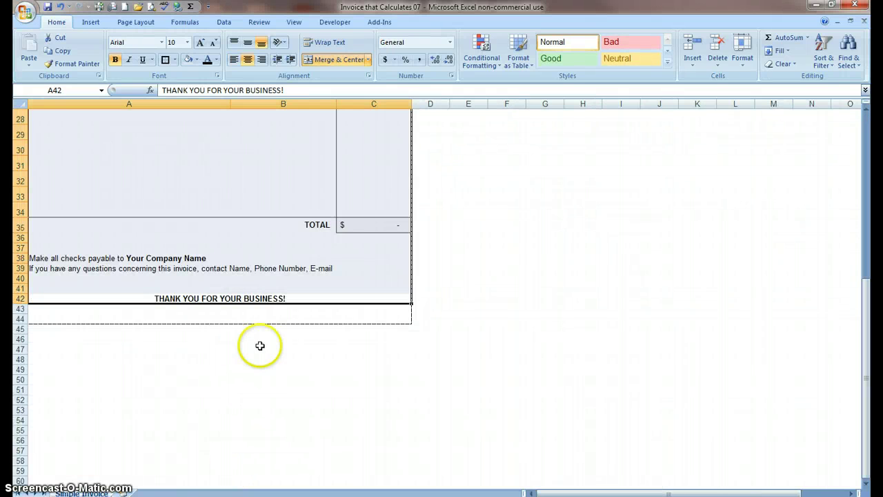
{"action": "scroll", "coordinate": [269, 347], "scroll_direction": "up", "scroll_amount": 6}
{"action": "scroll", "coordinate": [269, 347], "scroll_direction": "up", "scroll_amount": 1}
{"action": "left_click", "coordinate": [468, 311]}
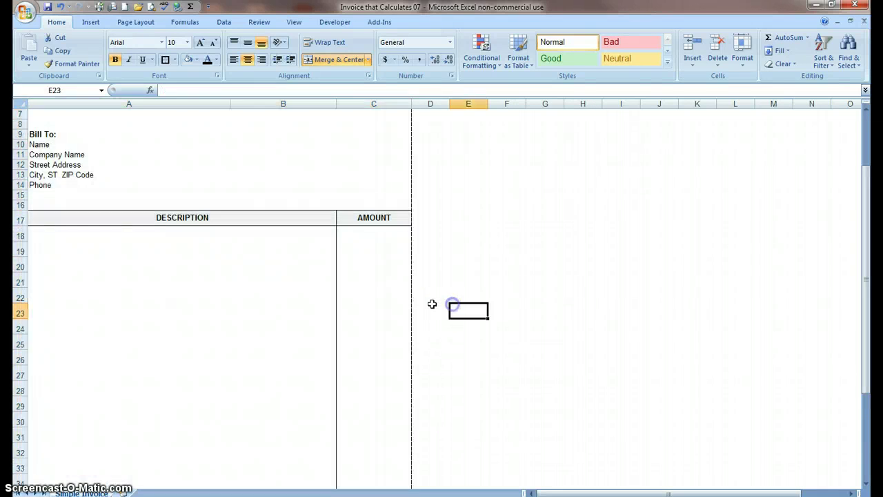
{"action": "scroll", "coordinate": [300, 276], "scroll_direction": "up", "scroll_amount": 2}
{"action": "scroll", "coordinate": [300, 276], "scroll_direction": "down", "scroll_amount": 3}
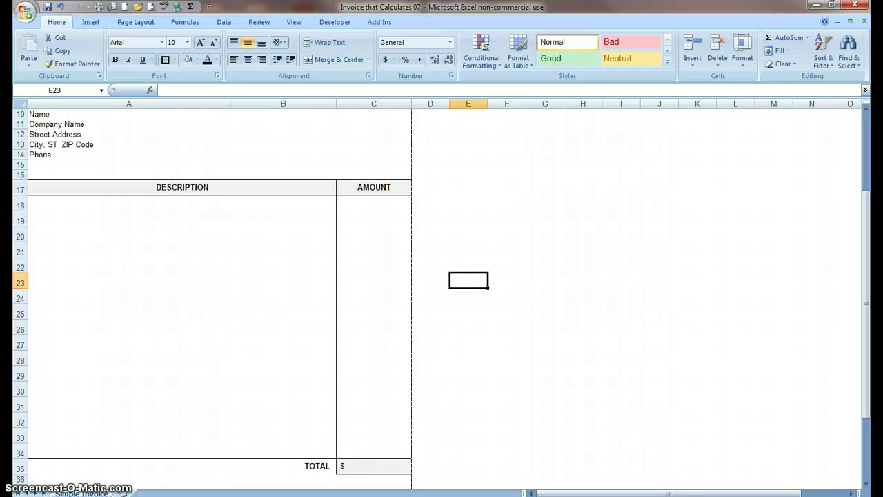
Switch to the YouTube #2 workbook and show its Sheet1
{"action": "mouse_move", "coordinate": [349, 495]}
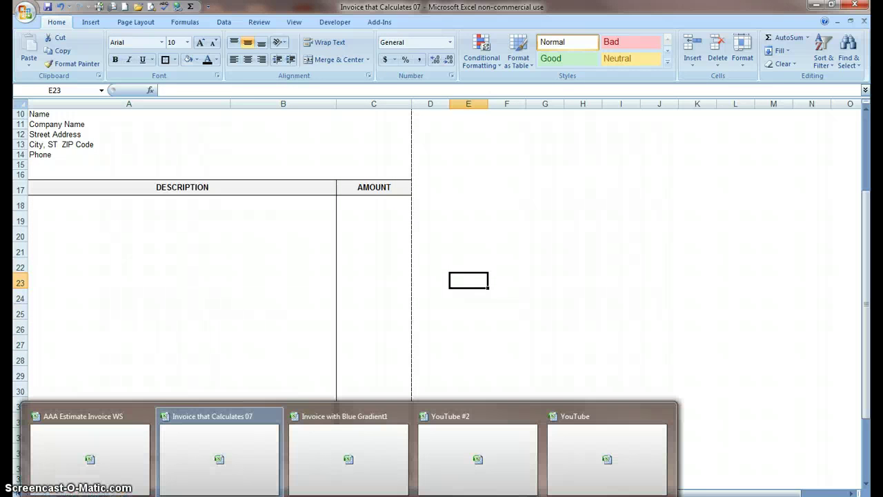
{"action": "left_click", "coordinate": [474, 454]}
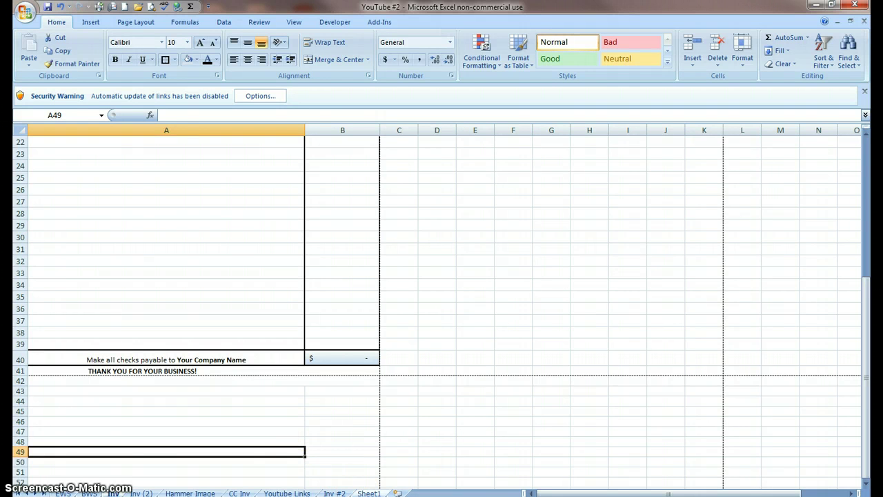
{"action": "left_click", "coordinate": [369, 493]}
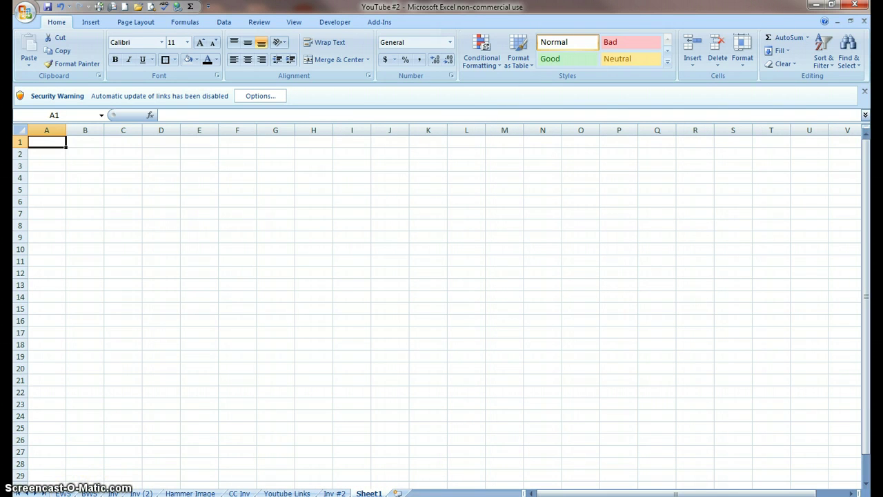
Open Sheet3 of the YouTube workbook and view its invoice footer
{"action": "left_click", "coordinate": [607, 454]}
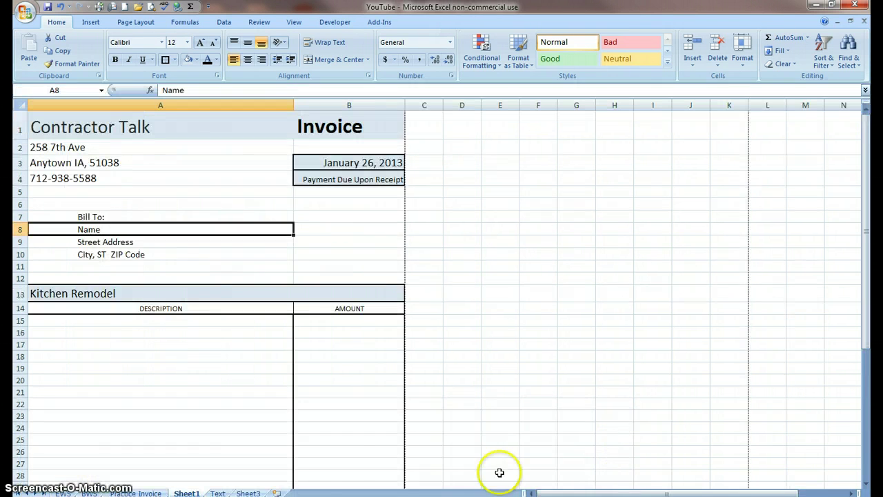
{"action": "left_click", "coordinate": [248, 493]}
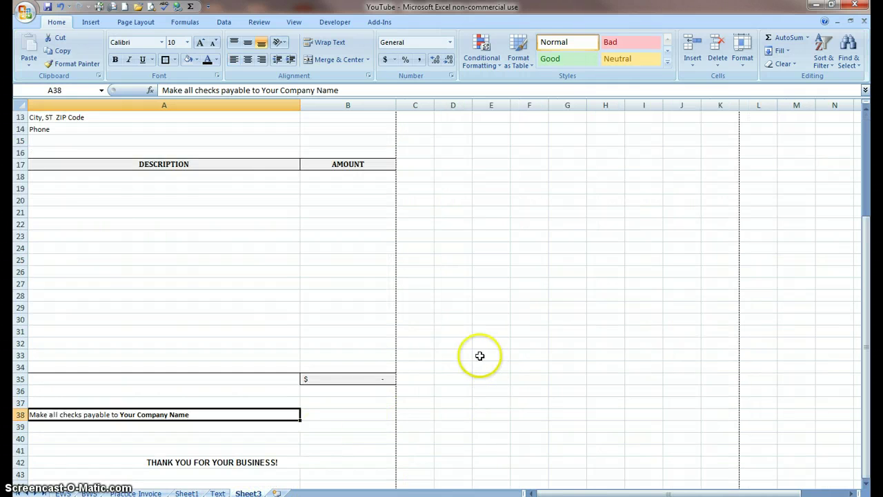
{"action": "scroll", "coordinate": [478, 355], "scroll_direction": "up", "scroll_amount": 4}
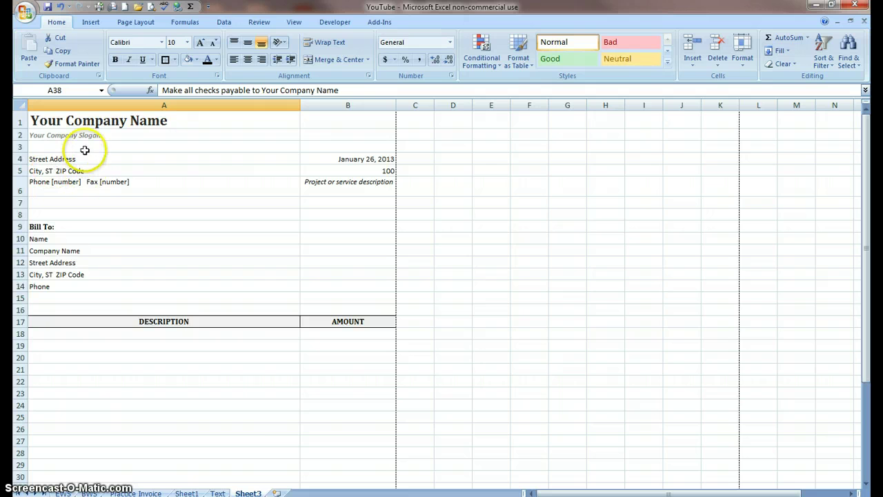
{"action": "scroll", "coordinate": [281, 285], "scroll_direction": "down", "scroll_amount": 3}
{"action": "scroll", "coordinate": [281, 285], "scroll_direction": "down", "scroll_amount": 3}
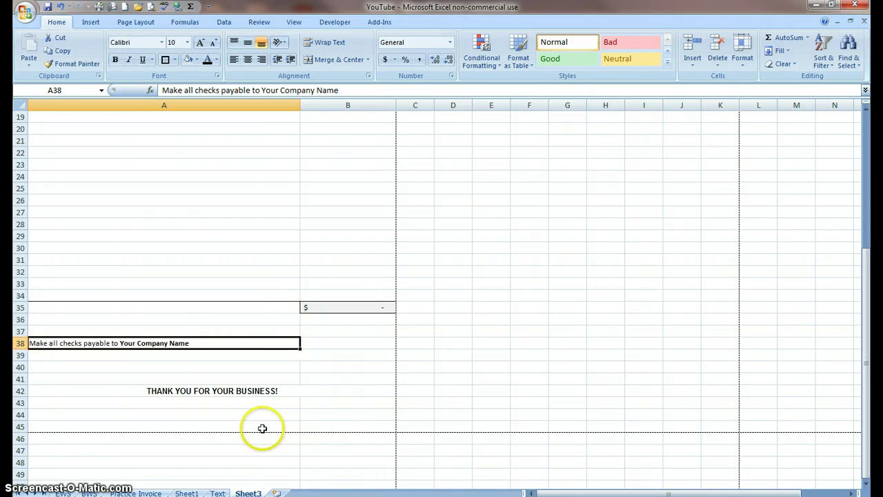
Try moving the checks-payable and thank-you lines up, then undo both moves
{"action": "left_click", "coordinate": [107, 358]}
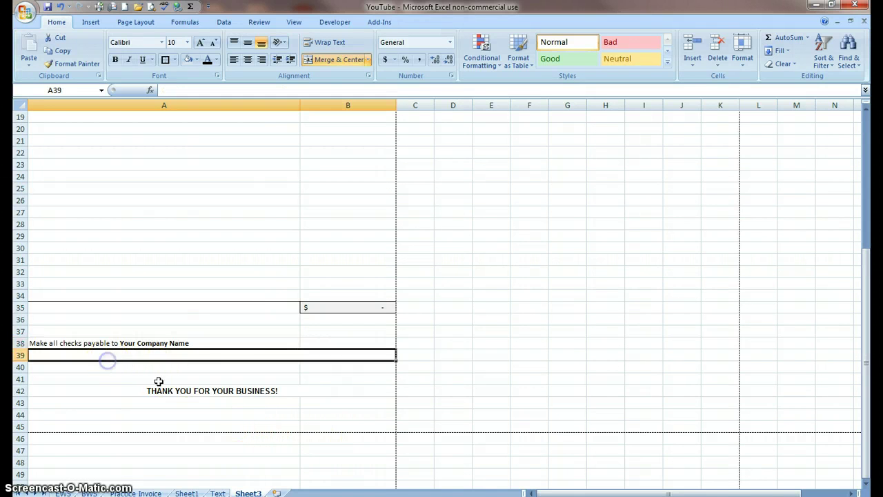
{"action": "left_click", "coordinate": [154, 342]}
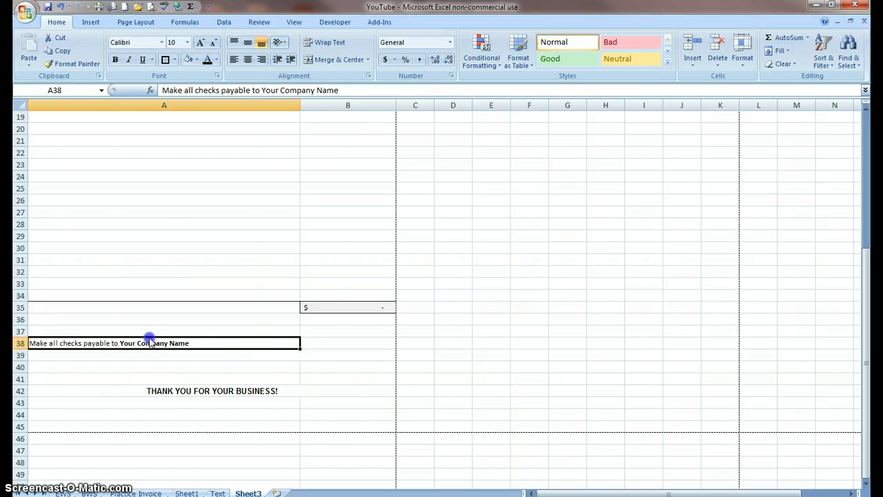
{"action": "left_click_drag", "start_coordinate": [151, 334], "coordinate": [154, 308]}
{"action": "left_click", "coordinate": [200, 387]}
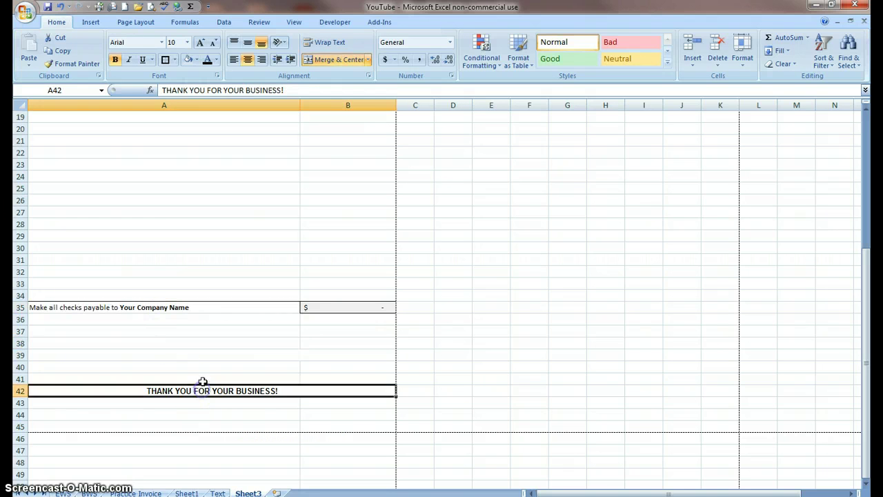
{"action": "left_click_drag", "start_coordinate": [200, 385], "coordinate": [175, 321]}
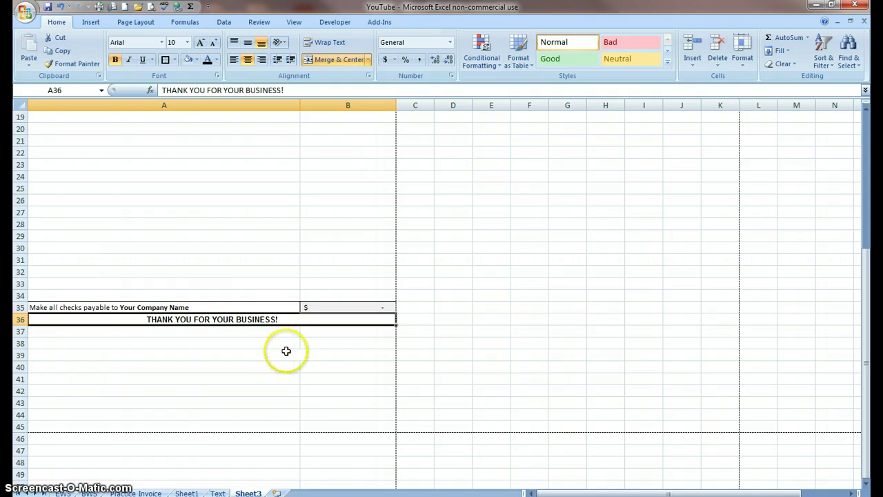
{"action": "left_click_drag", "start_coordinate": [341, 427], "coordinate": [202, 337]}
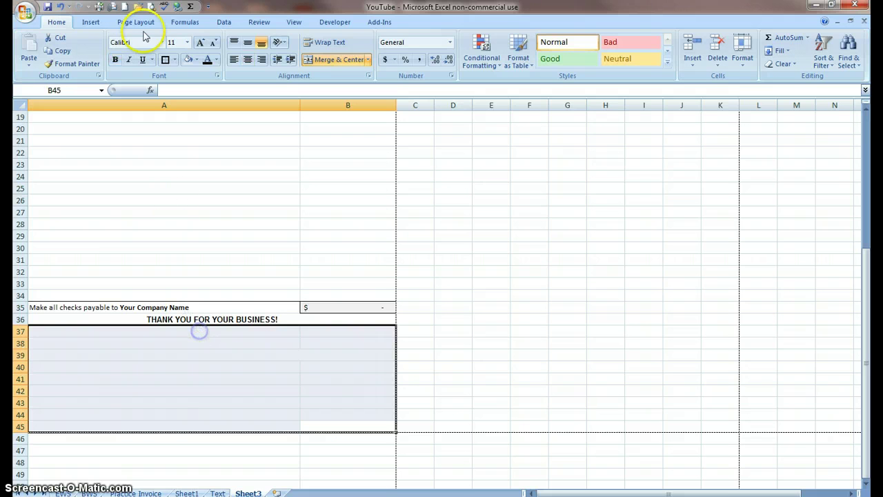
{"action": "left_click", "coordinate": [60, 7]}
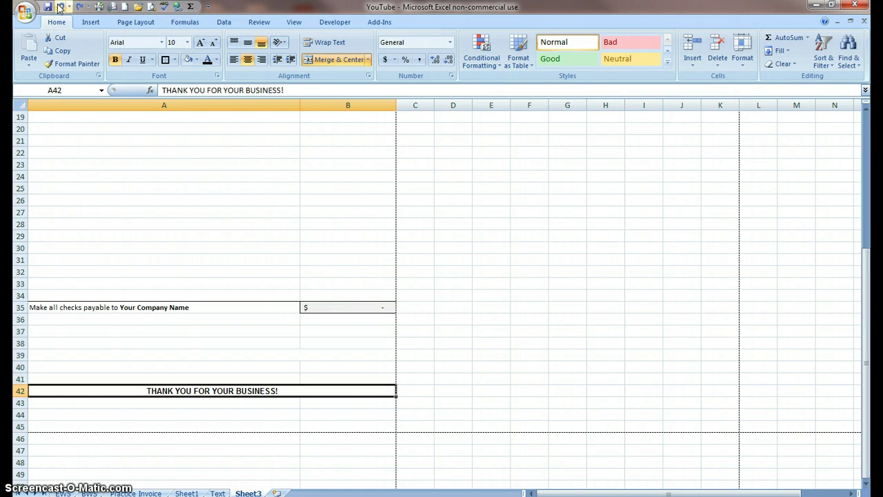
{"action": "left_click", "coordinate": [60, 6]}
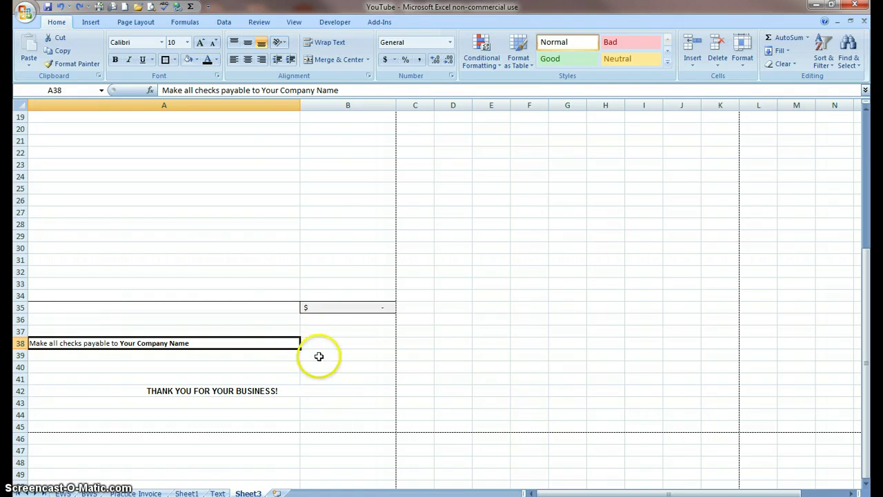
Clear all formatting from the footer block A36:B45
{"action": "left_click_drag", "start_coordinate": [361, 425], "coordinate": [142, 323]}
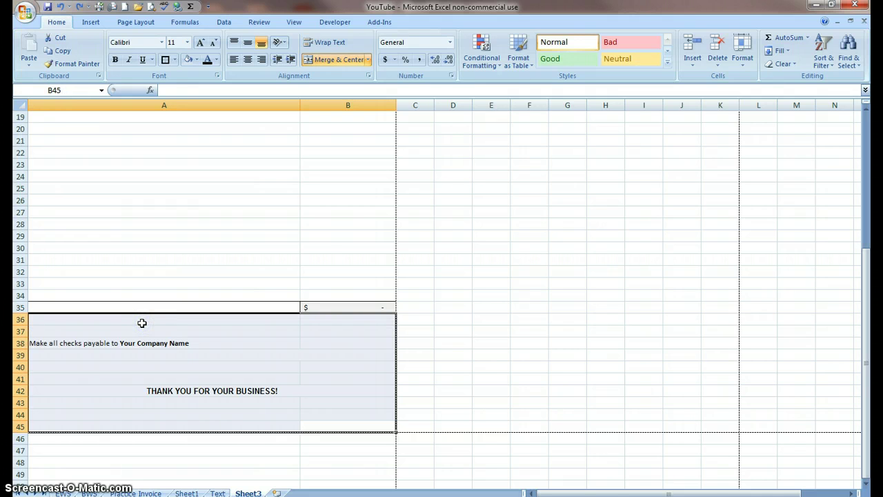
{"action": "left_click", "coordinate": [780, 64]}
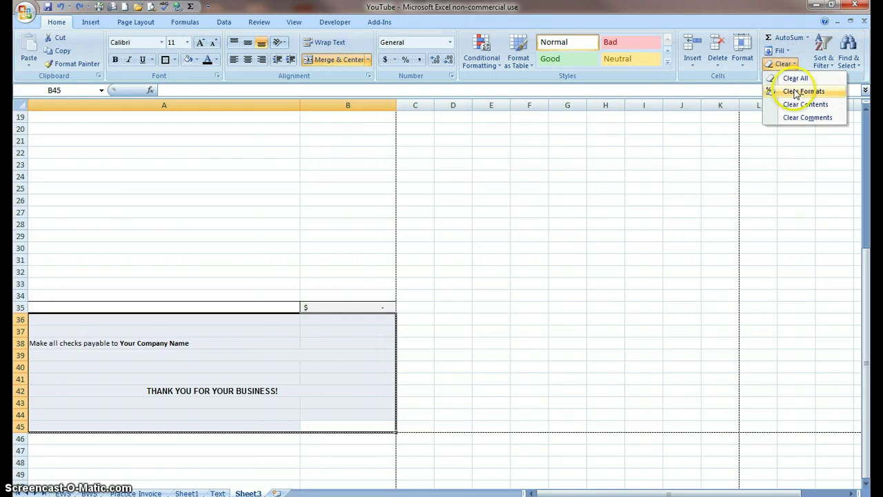
{"action": "left_click", "coordinate": [797, 92]}
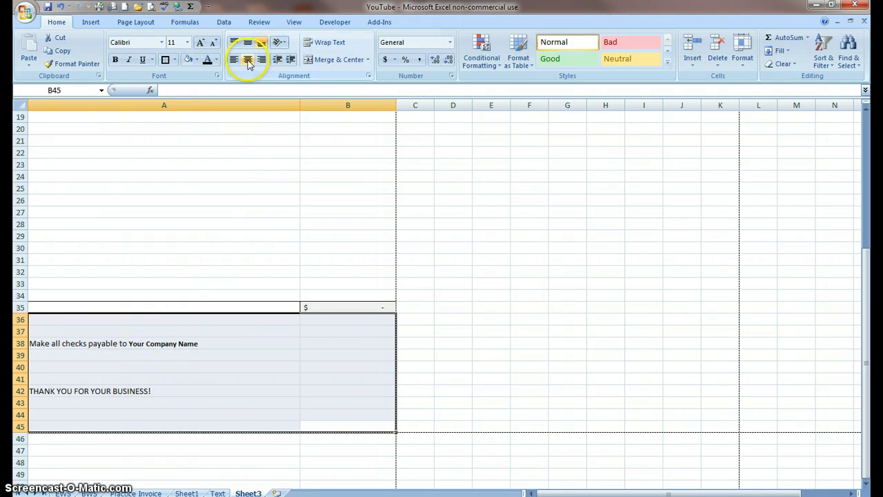
{"action": "left_click", "coordinate": [295, 406]}
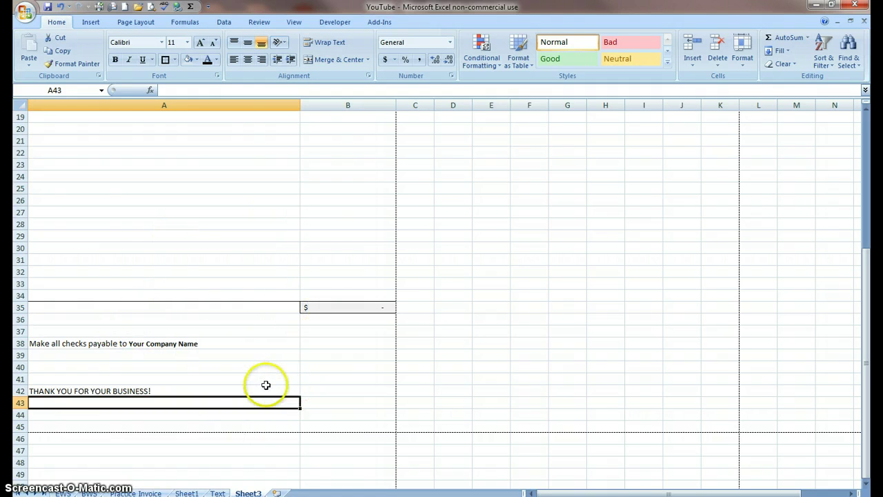
Move the checks-payable line to A35 and the thank-you line to A36
{"action": "left_click", "coordinate": [151, 344]}
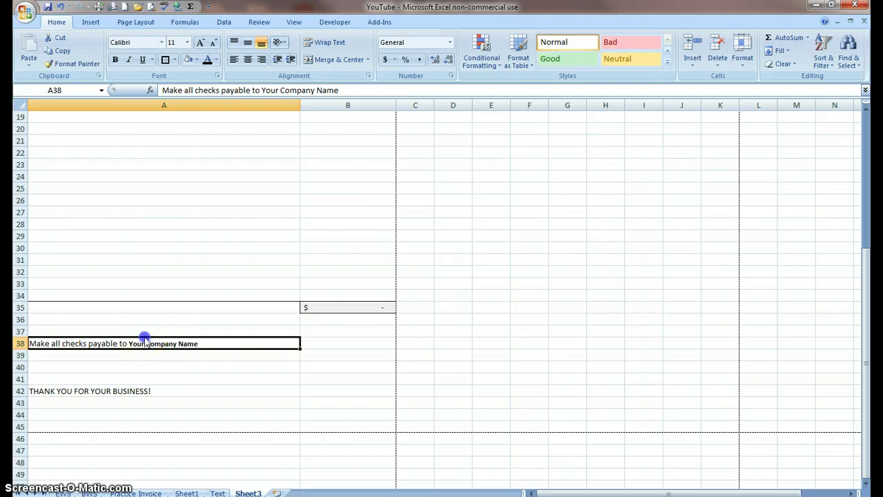
{"action": "mouse_move", "coordinate": [148, 337]}
{"action": "left_mouse_down"}
{"action": "mouse_move", "coordinate": [150, 315]}
{"action": "mouse_move", "coordinate": [148, 330]}
{"action": "left_mouse_up"}
{"action": "left_click", "coordinate": [119, 387]}
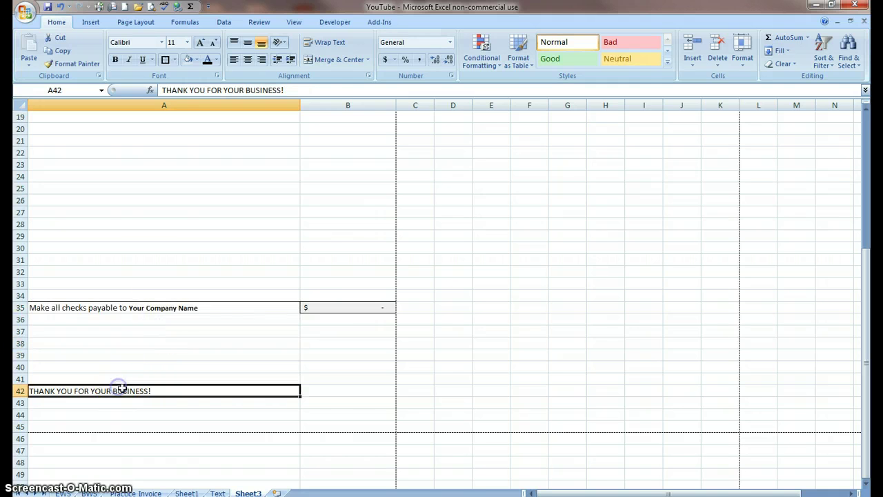
{"action": "left_click_drag", "start_coordinate": [132, 386], "coordinate": [142, 320]}
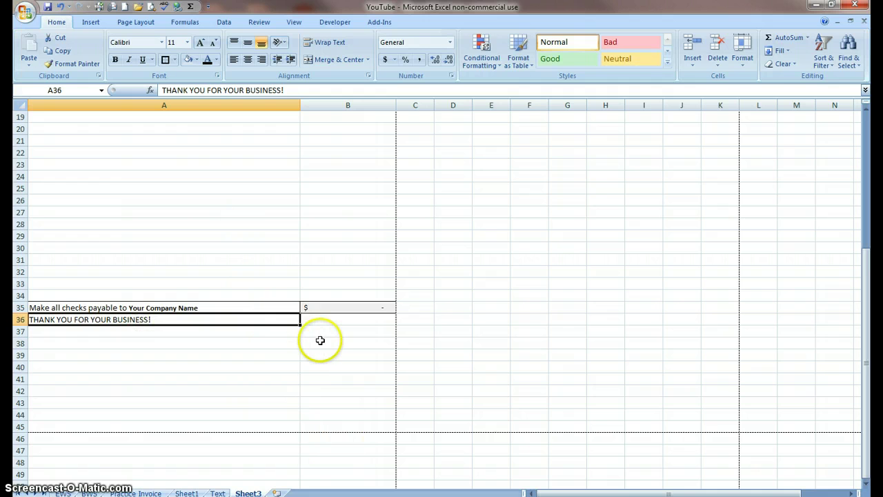
Clear formats from the B35 total, then undo to restore its Accounting format
{"action": "scroll", "coordinate": [321, 340], "scroll_direction": "up", "scroll_amount": 2}
{"action": "scroll", "coordinate": [320, 339], "scroll_direction": "up", "scroll_amount": 4}
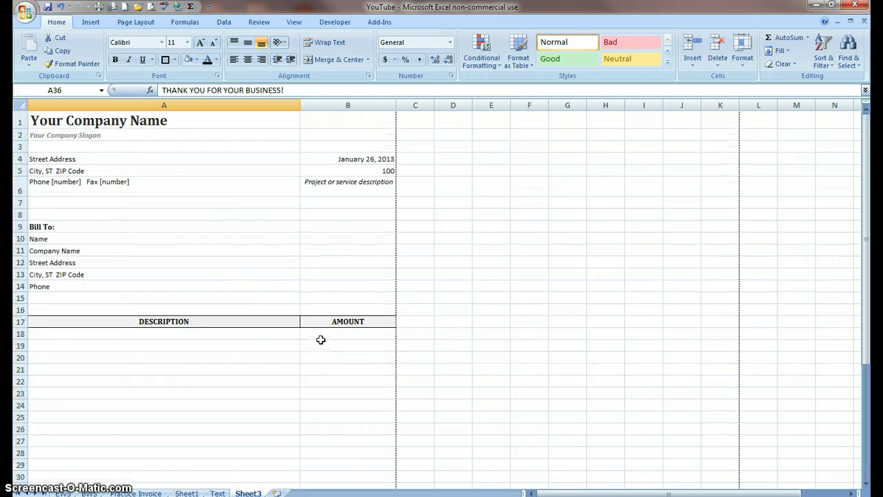
{"action": "scroll", "coordinate": [282, 445], "scroll_direction": "down", "scroll_amount": 5}
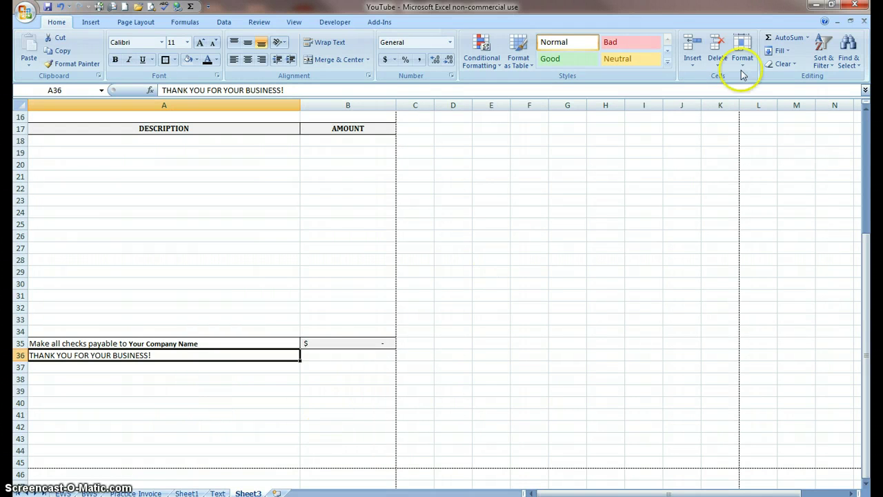
{"action": "left_click", "coordinate": [783, 64]}
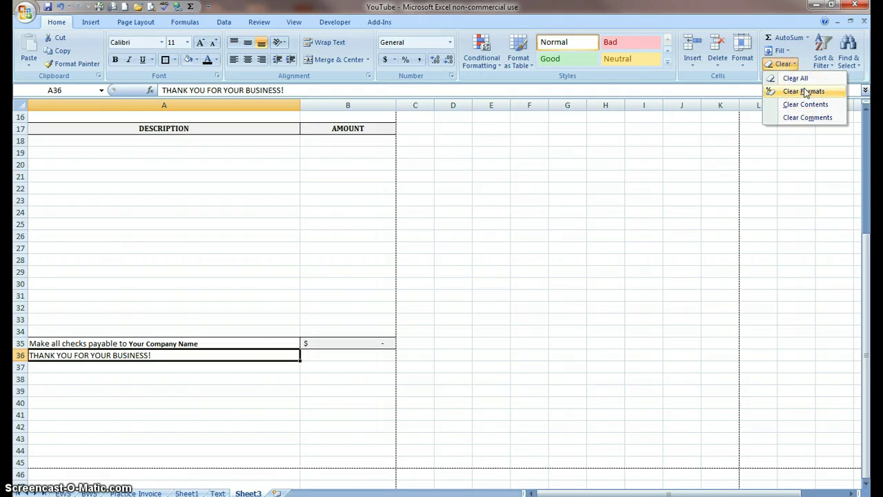
{"action": "left_click", "coordinate": [375, 343]}
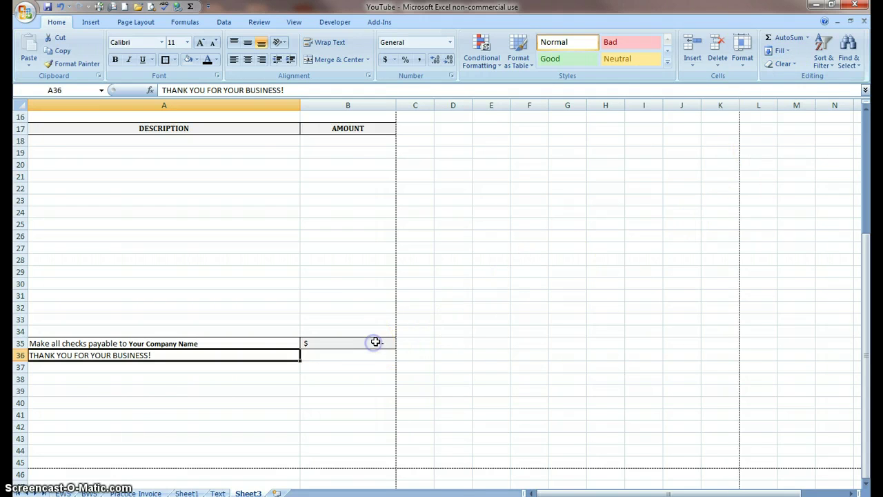
{"action": "left_click", "coordinate": [743, 59]}
{"action": "left_click", "coordinate": [781, 64]}
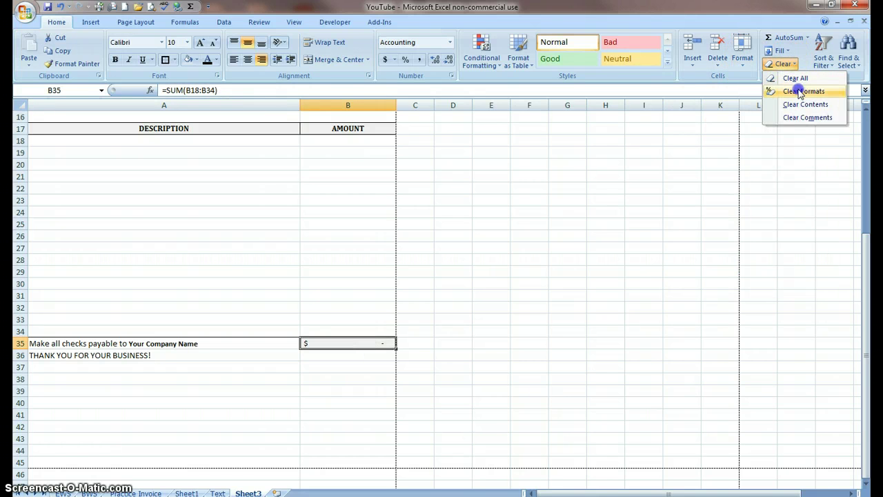
{"action": "left_click", "coordinate": [802, 91]}
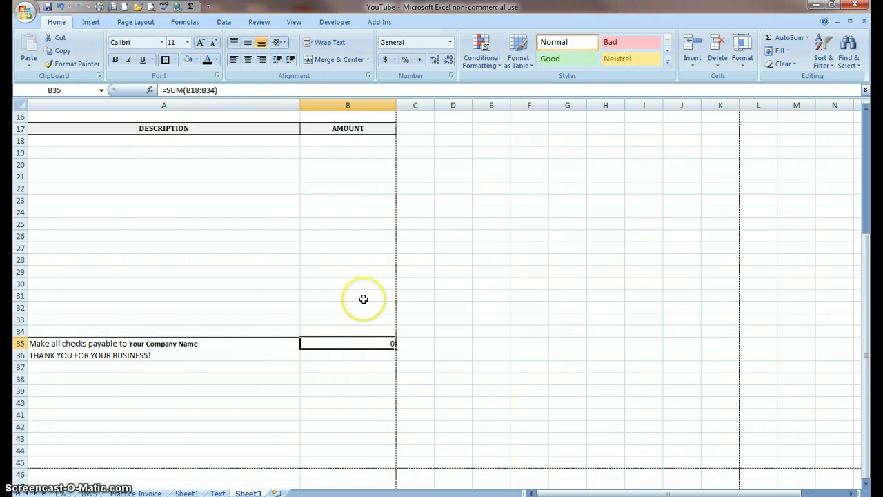
{"action": "scroll", "coordinate": [352, 300], "scroll_direction": "up", "scroll_amount": 3}
{"action": "scroll", "coordinate": [352, 300], "scroll_direction": "down", "scroll_amount": 1}
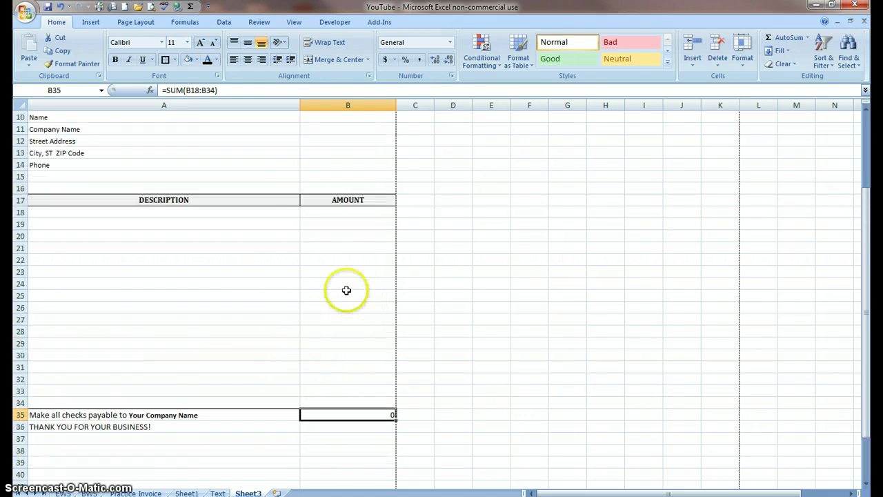
{"action": "left_click", "coordinate": [60, 6]}
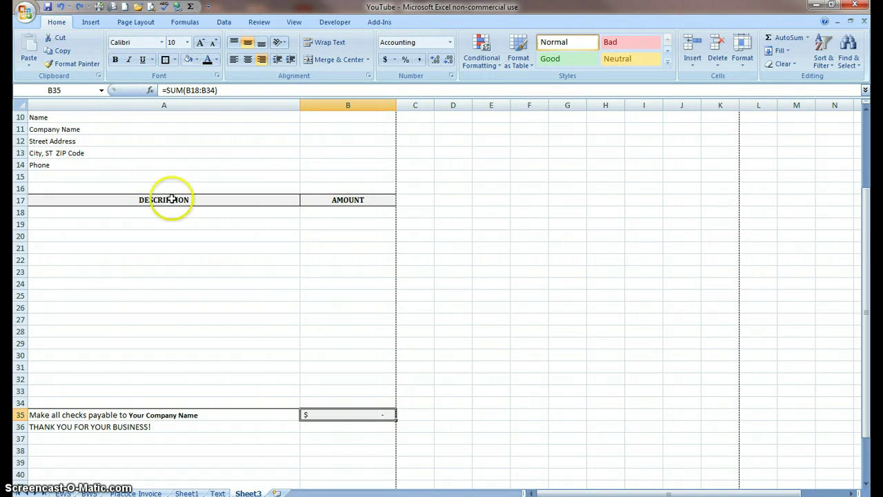
Rename the Sheet1 tab holding the Contractor Talk invoice to 'Invoice'
{"action": "left_click", "coordinate": [186, 493]}
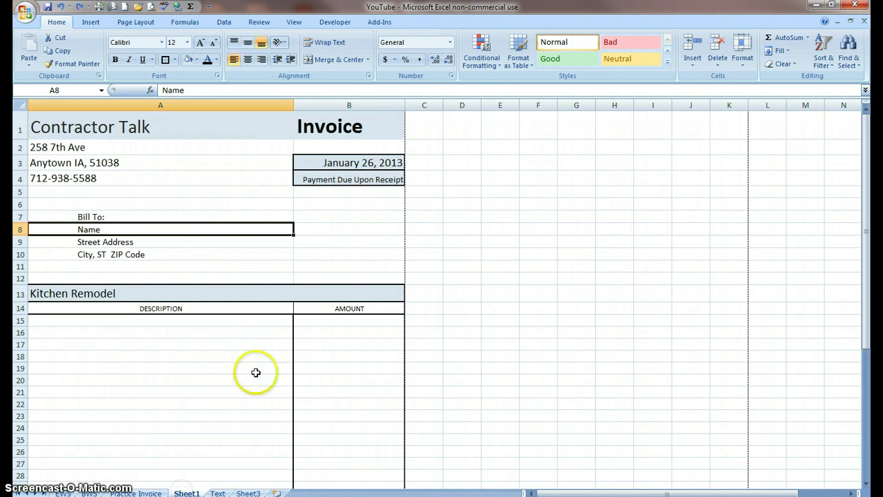
{"action": "scroll", "coordinate": [254, 337], "scroll_direction": "down", "scroll_amount": 5}
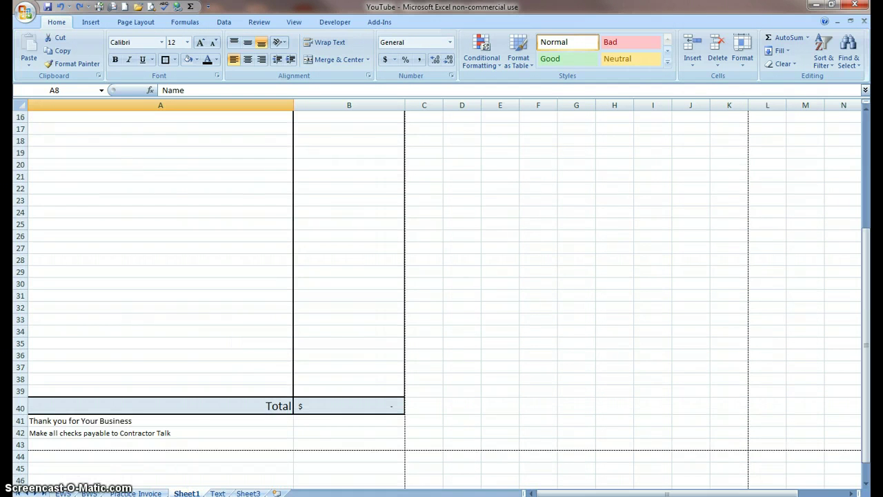
{"action": "scroll", "coordinate": [228, 432], "scroll_direction": "down", "scroll_amount": 4}
{"action": "scroll", "coordinate": [232, 430], "scroll_direction": "up", "scroll_amount": 7}
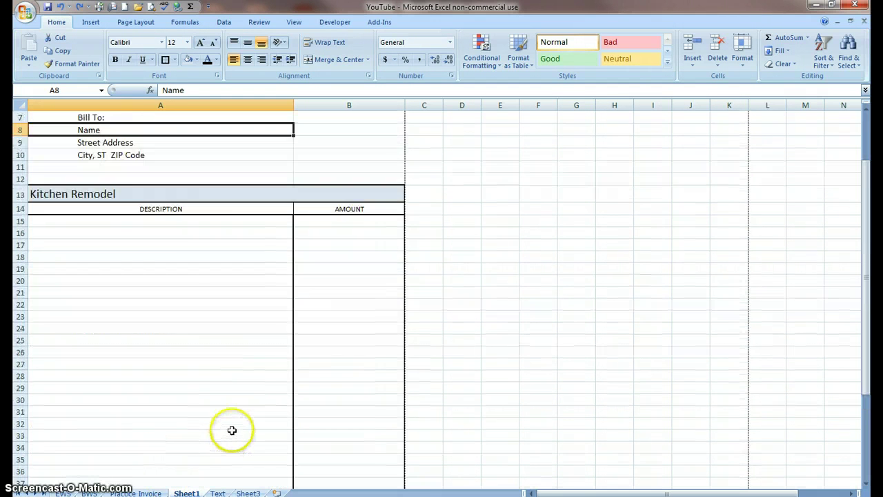
{"action": "scroll", "coordinate": [232, 430], "scroll_direction": "up", "scroll_amount": 2}
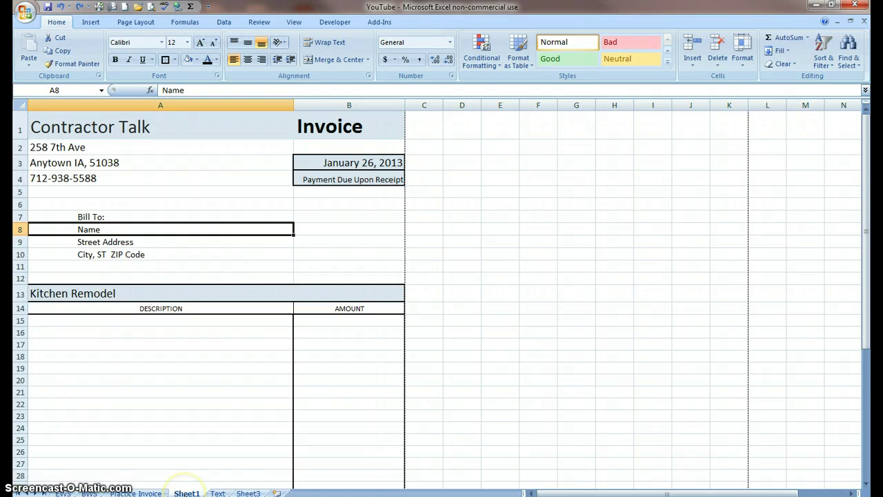
{"action": "right_click", "coordinate": [185, 493]}
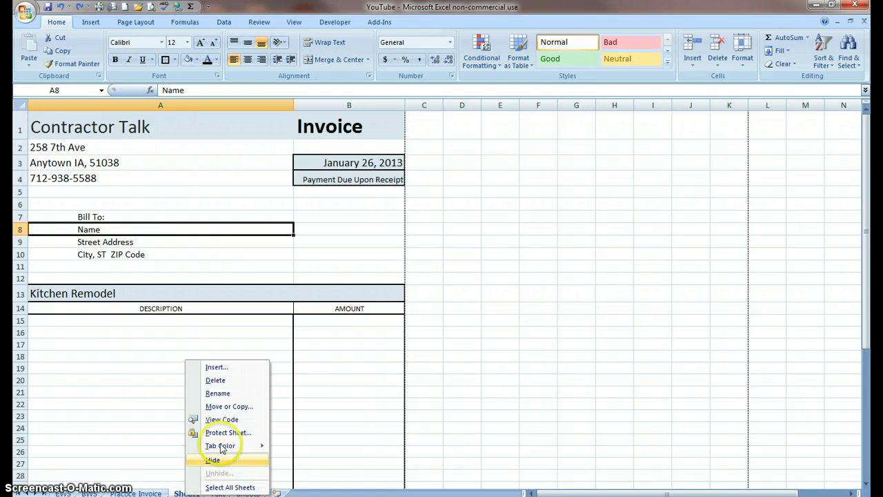
{"action": "left_click", "coordinate": [215, 393]}
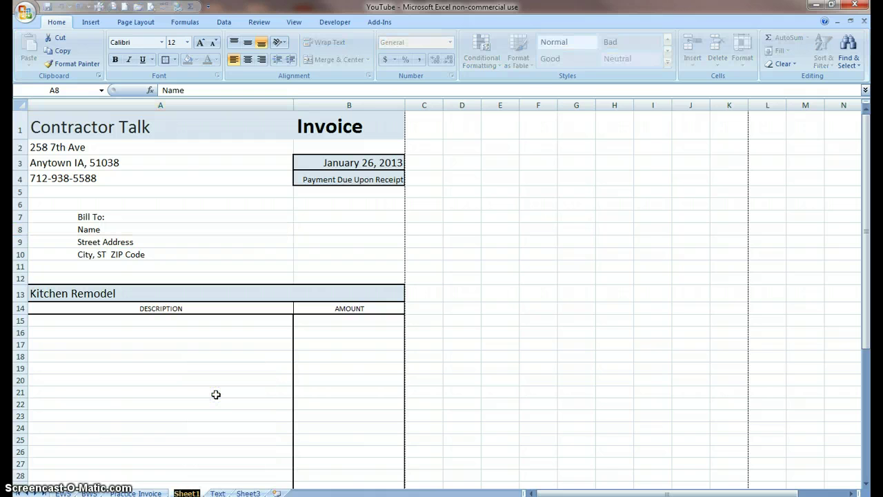
{"action": "type", "text": "Invoice"}
{"action": "left_click", "coordinate": [216, 394]}
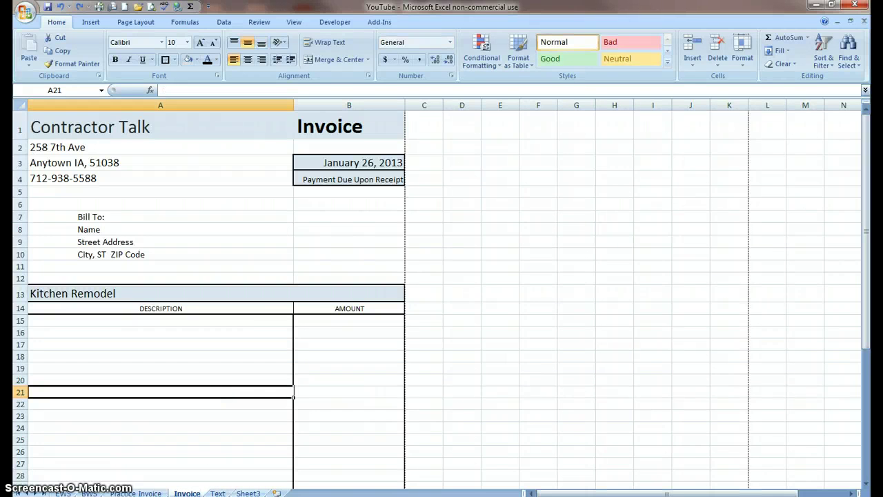
{"action": "double_click", "coordinate": [186, 492]}
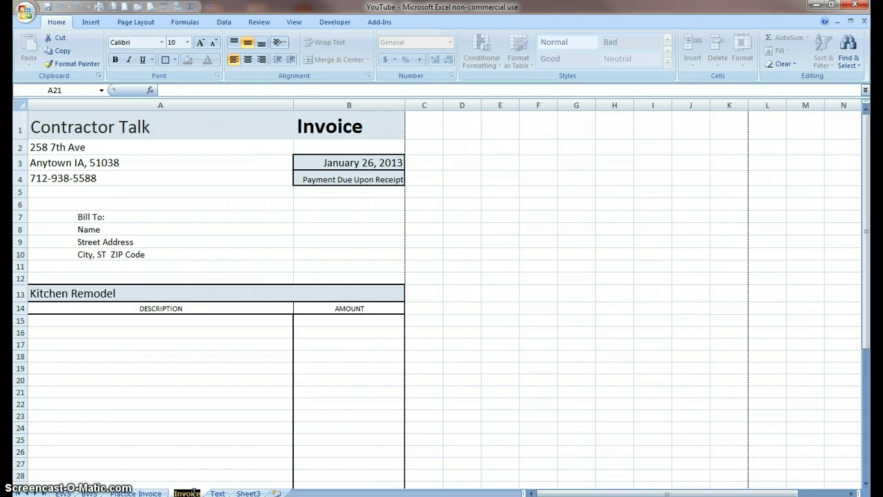
Create a copy of the Invoice sheet placed before BWS
{"action": "left_click", "coordinate": [201, 460]}
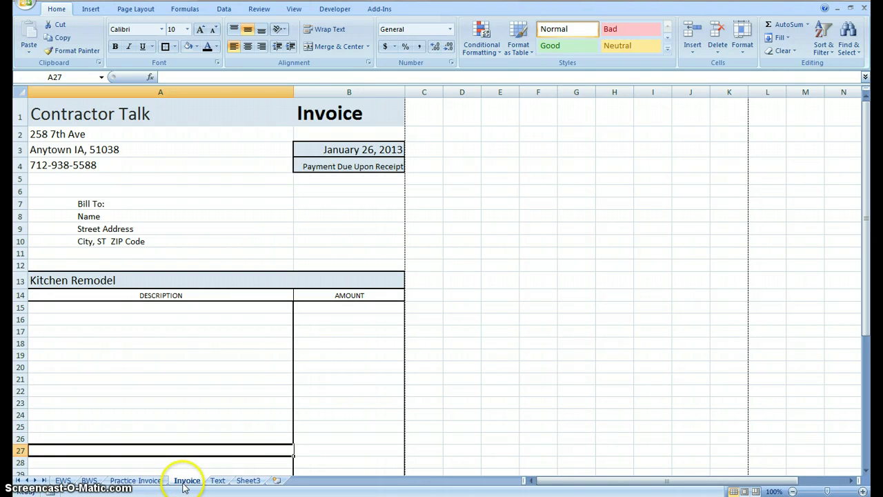
{"action": "right_click", "coordinate": [185, 482]}
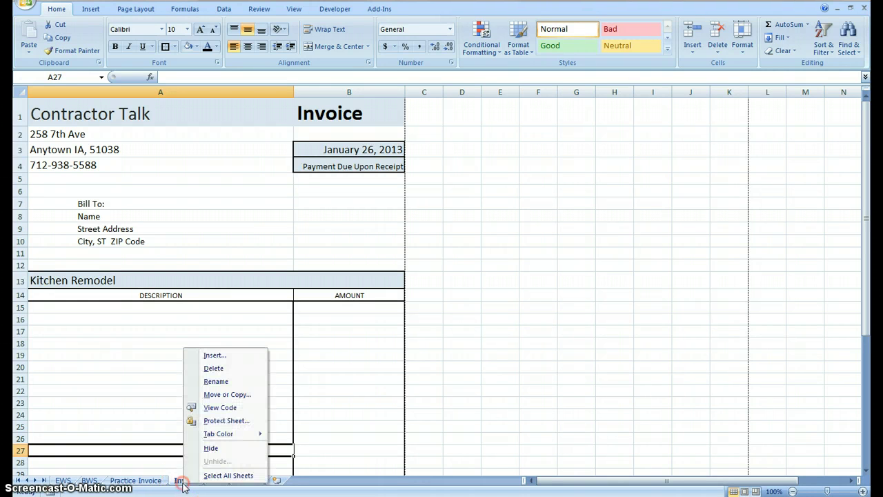
{"action": "left_click", "coordinate": [222, 397]}
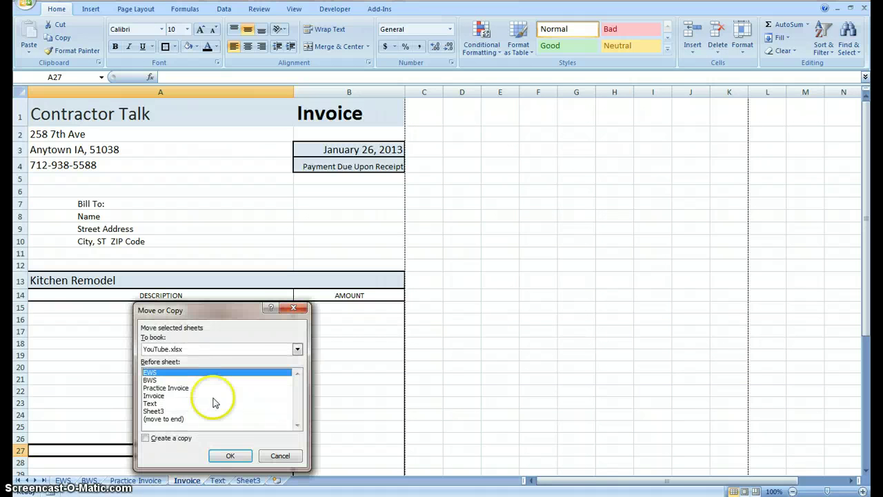
{"action": "left_click", "coordinate": [145, 438]}
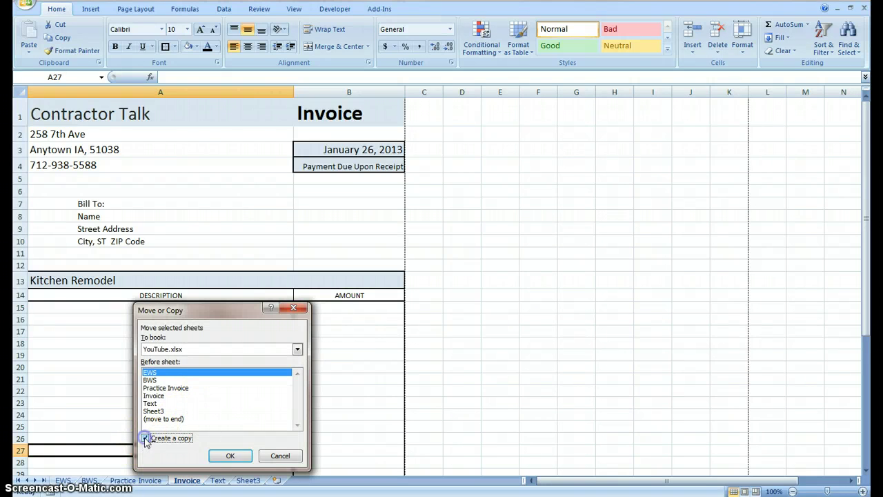
{"action": "left_click", "coordinate": [149, 381]}
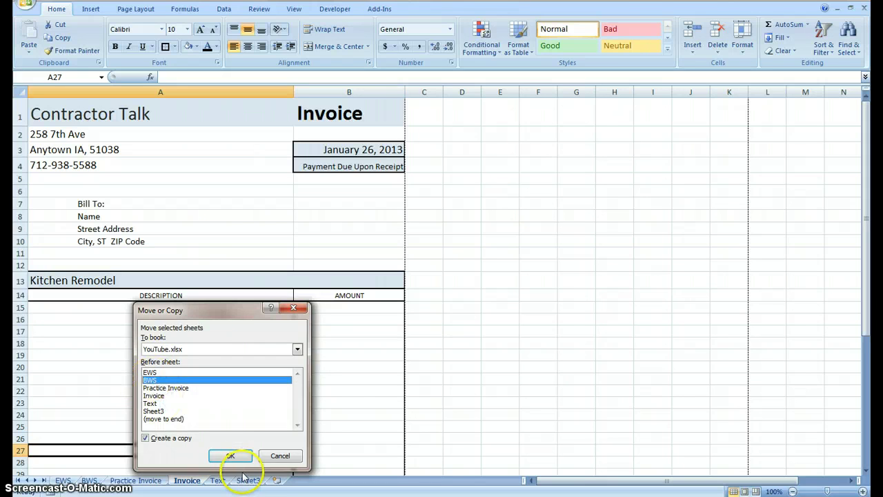
{"action": "left_click", "coordinate": [231, 456]}
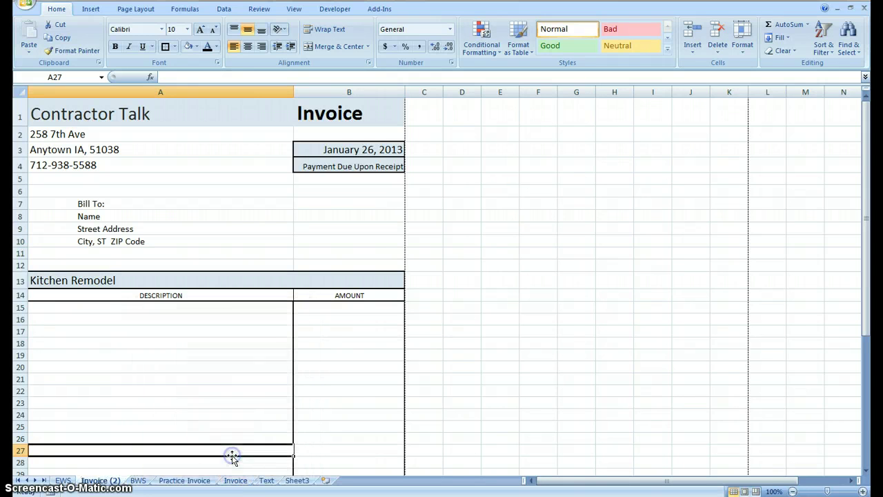
Rename the Invoice (2) copy to 'Est Letter'
{"action": "double_click", "coordinate": [100, 480]}
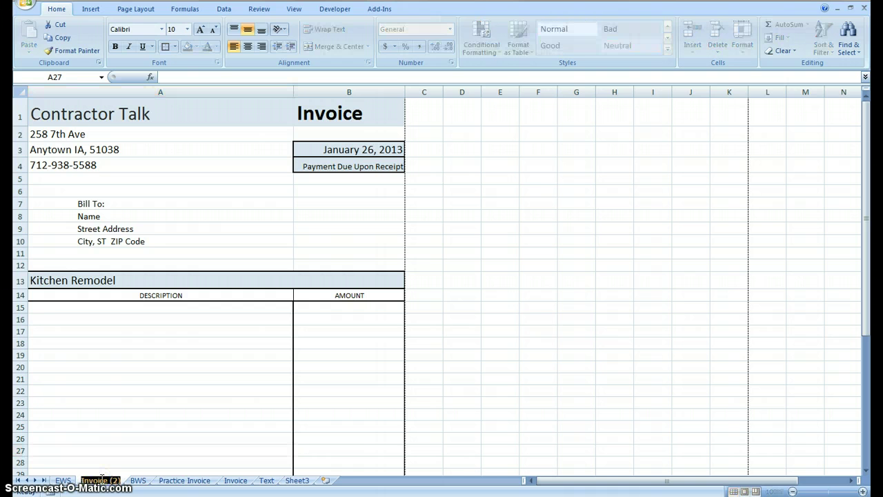
{"action": "type", "text": "1"}
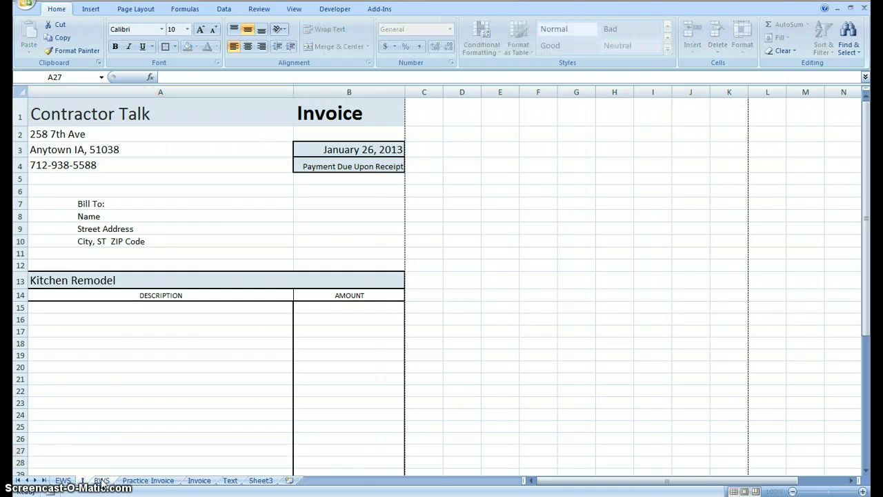
{"action": "type", "text": "nvoi"}
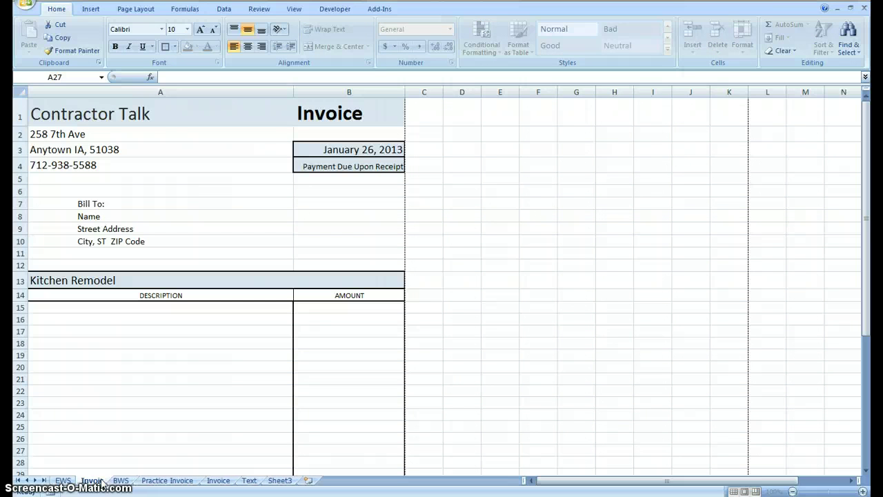
{"action": "key", "text": "BackSpace"}
{"action": "key", "text": "BackSpace"}
{"action": "key", "text": "BackSpace"}
{"action": "key", "text": "BackSpace"}
{"action": "key", "text": "BackSpace"}
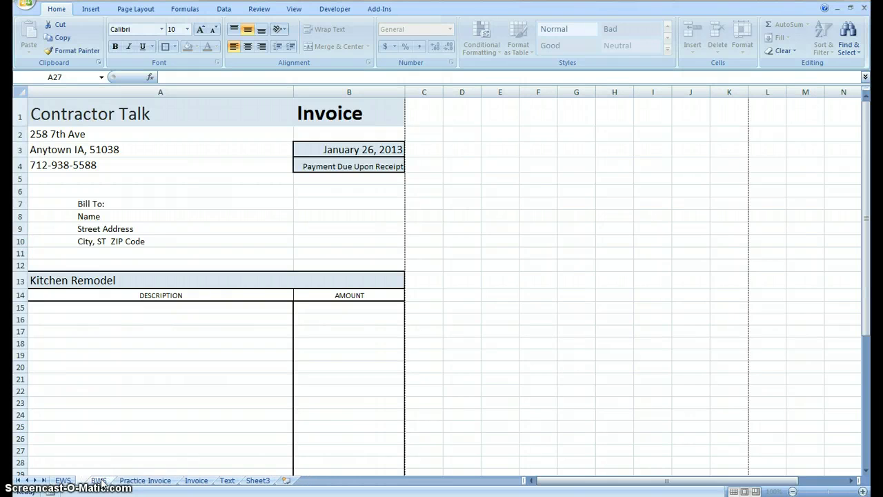
{"action": "type", "text": "Est"}
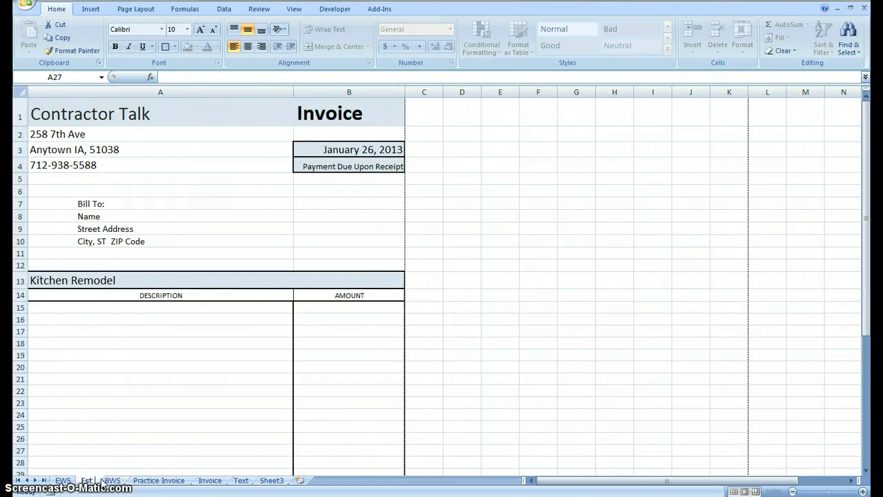
{"action": "type", "text": " Letter"}
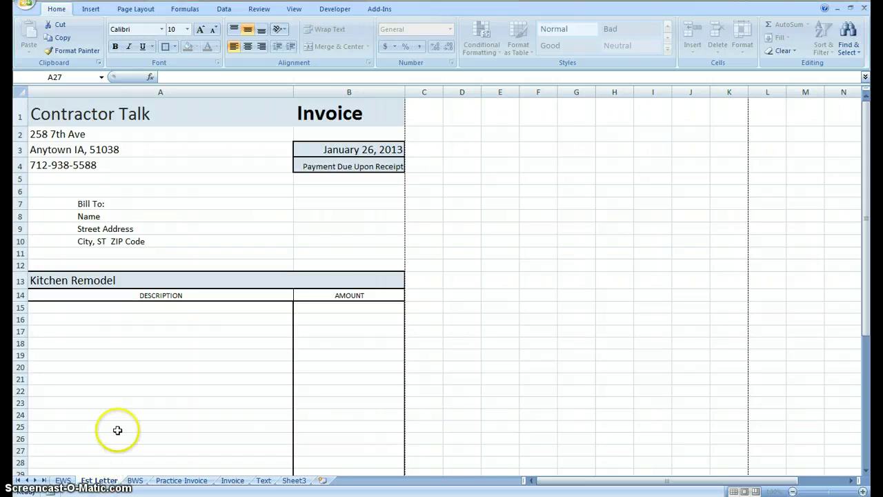
Confirm the Est Letter tab name and overwrite the B1 'Invoice' heading with 'Estimate'
{"action": "left_click", "coordinate": [149, 423]}
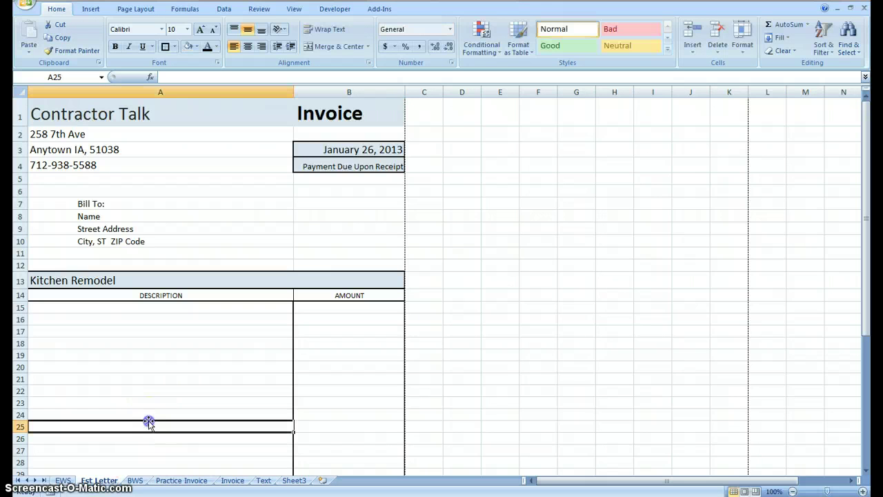
{"action": "left_click", "coordinate": [103, 476]}
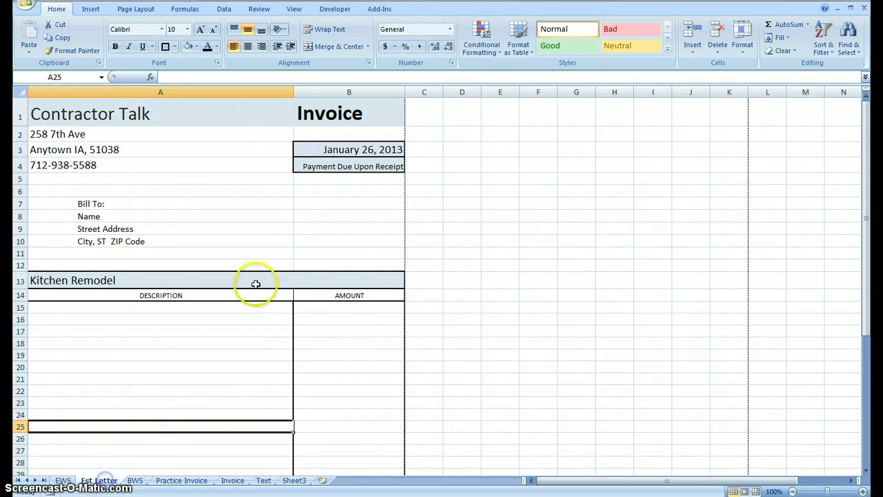
{"action": "left_click", "coordinate": [333, 119]}
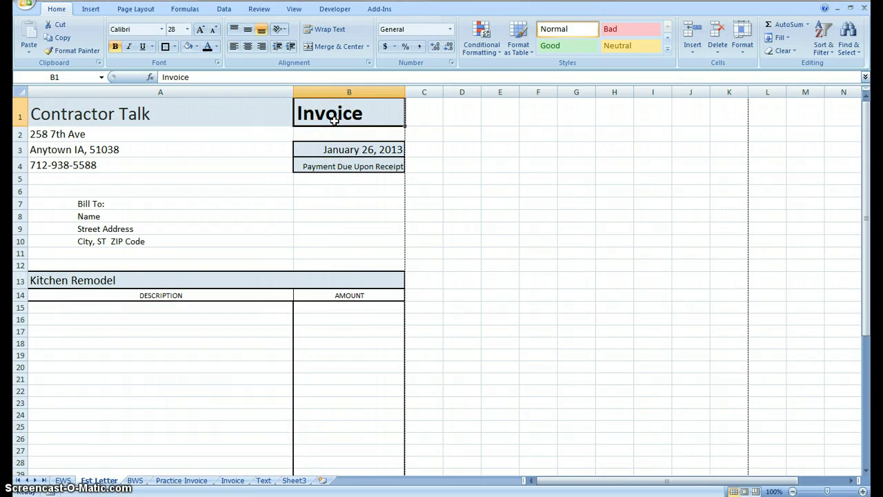
{"action": "type", "text": "Estimate"}
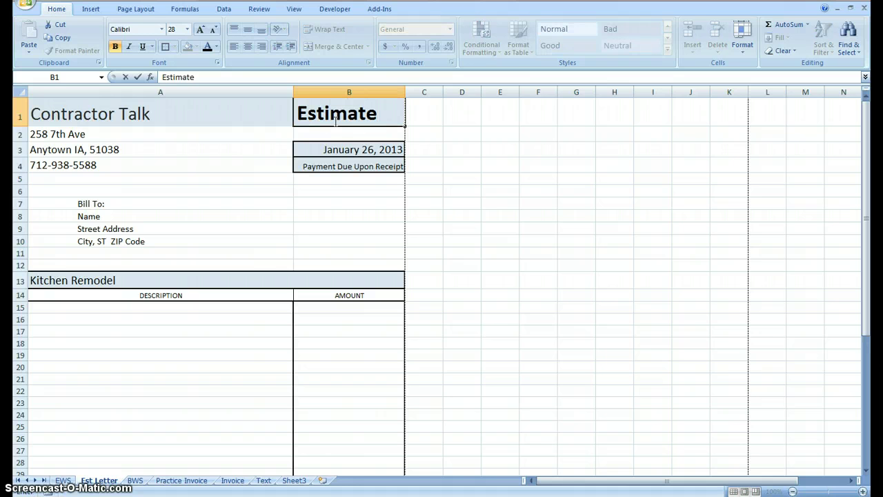
{"action": "scroll", "coordinate": [182, 368], "scroll_direction": "down", "scroll_amount": 5}
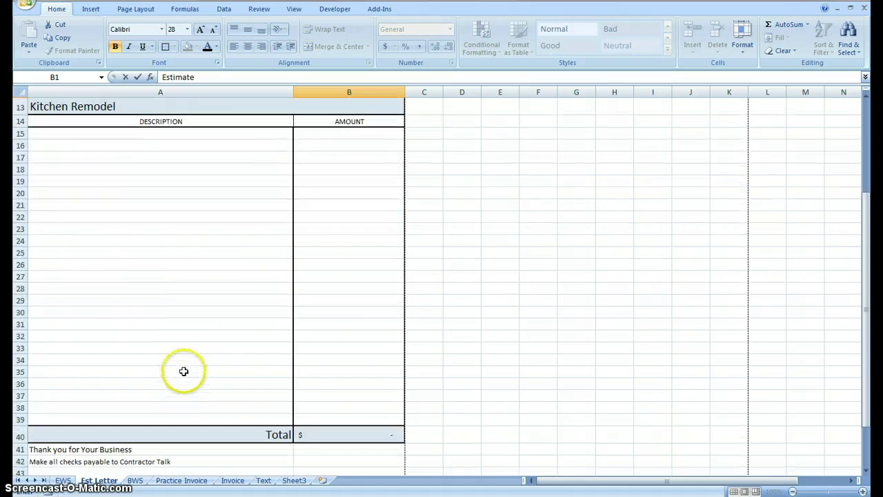
Confirm the Estimate heading and delete the checks-payable note and 'Thank you for Your Business' line
{"action": "left_click", "coordinate": [114, 422]}
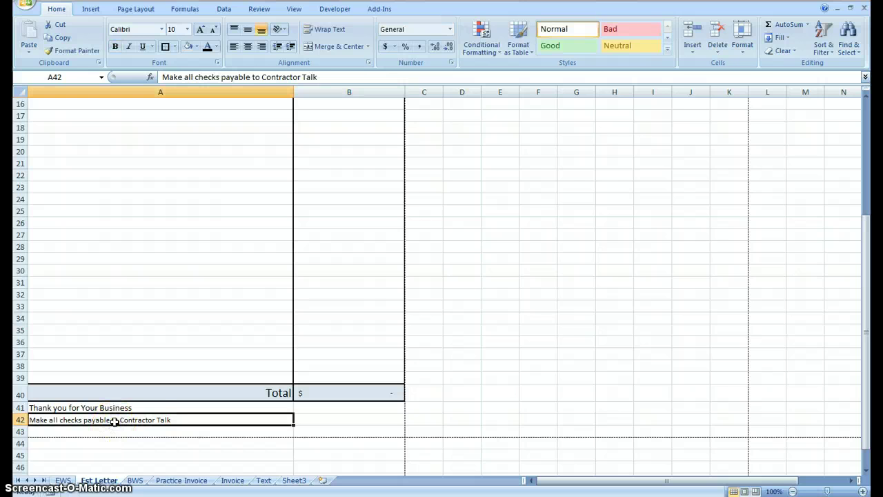
{"action": "key", "text": "Delete"}
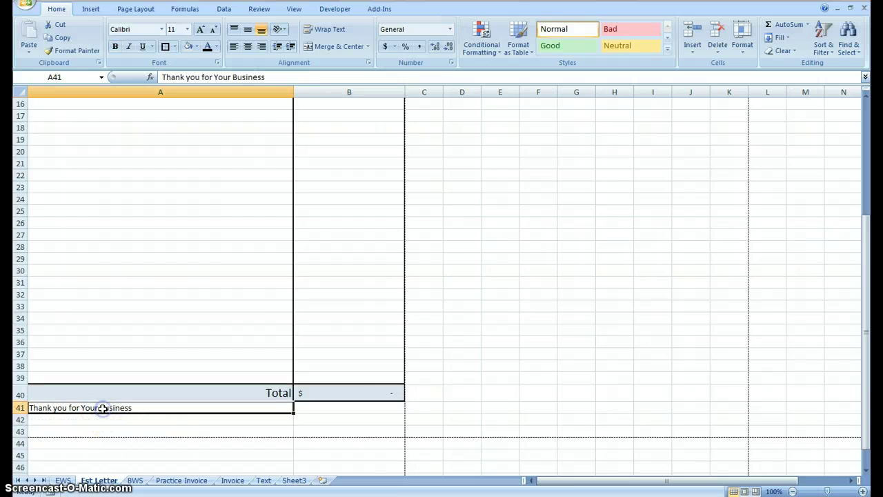
{"action": "key", "text": "Delete"}
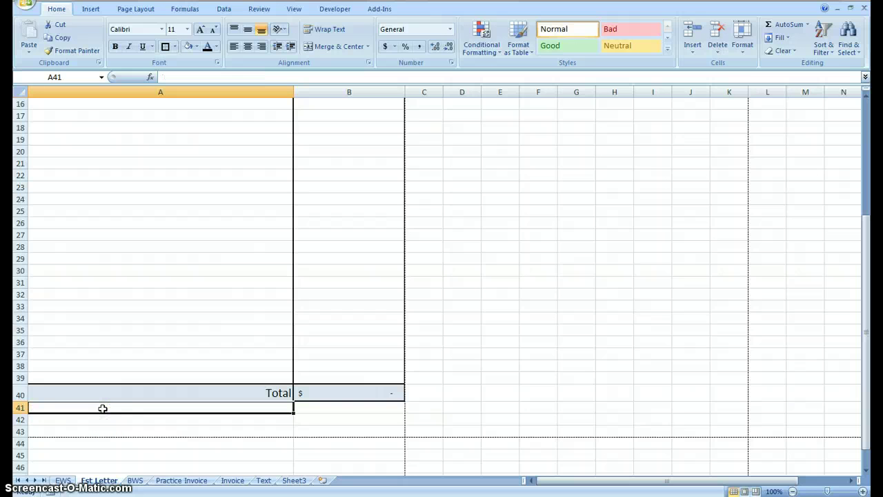
Copy the estimate disclaimer from cell A3 of the Text sheet
{"action": "left_click", "coordinate": [265, 481]}
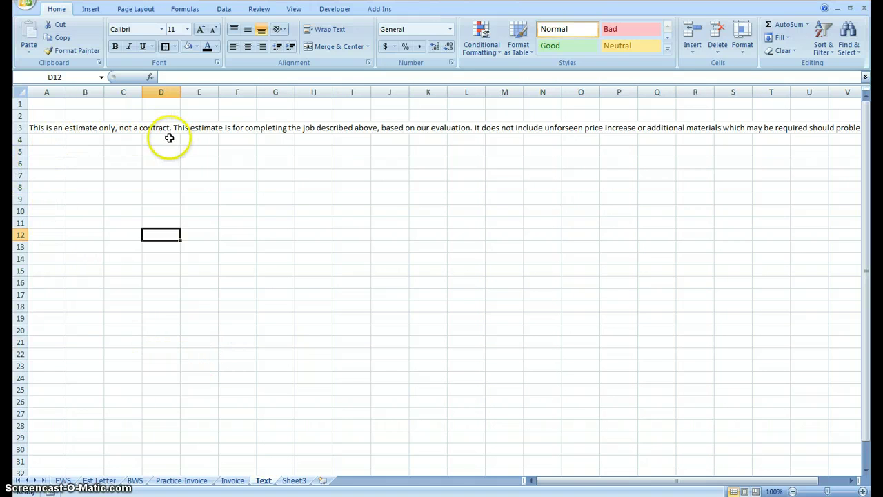
{"action": "left_click", "coordinate": [45, 128]}
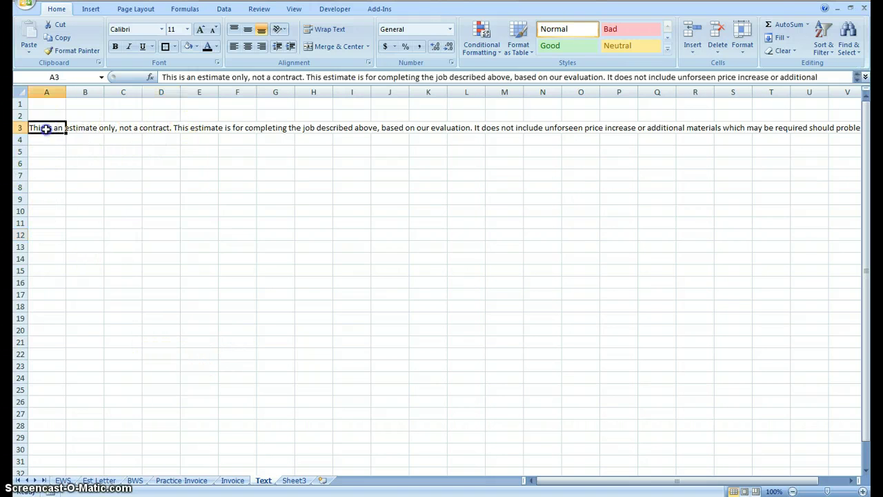
{"action": "left_click", "coordinate": [88, 128]}
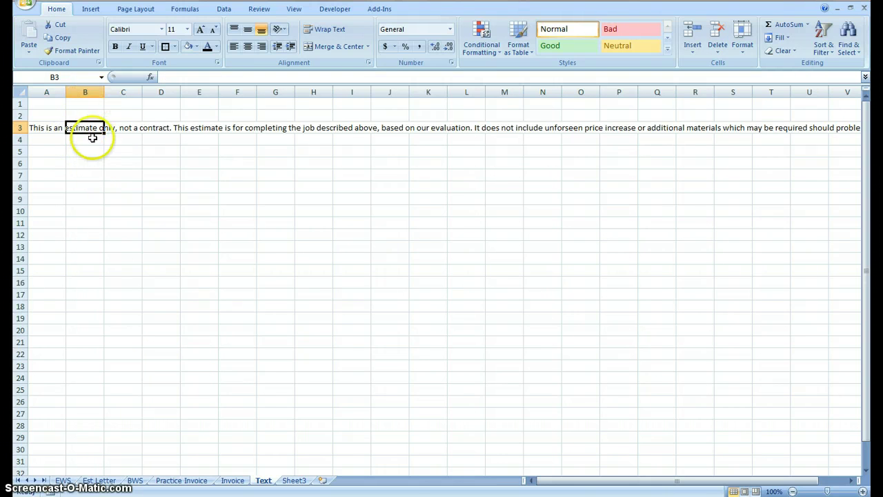
{"action": "left_click", "coordinate": [48, 129]}
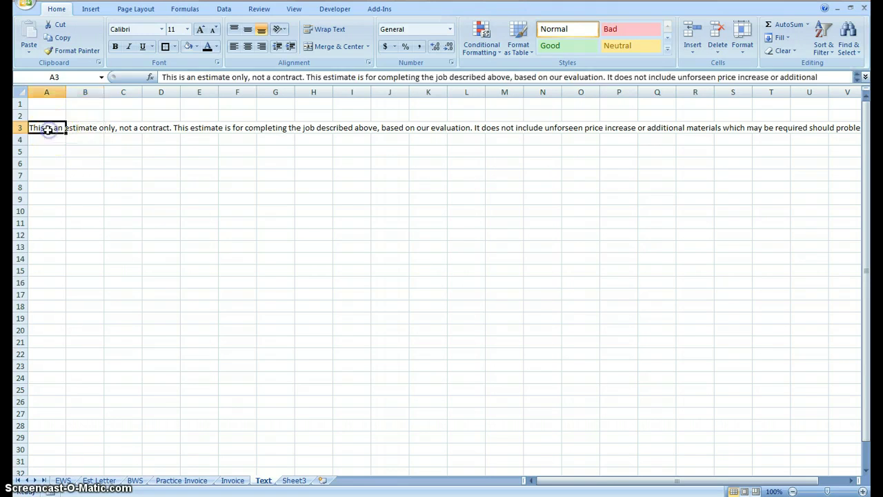
{"action": "left_click", "coordinate": [39, 130]}
{"action": "left_click", "coordinate": [49, 136]}
{"action": "left_click", "coordinate": [59, 37]}
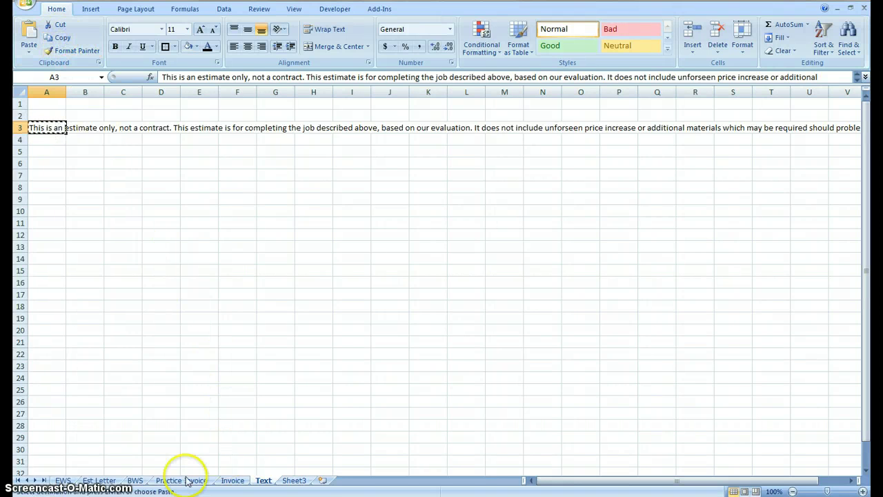
Paste the disclaimer into A41 on Est Letter, wrap it, and shrink it to size 10
{"action": "left_click", "coordinate": [96, 479]}
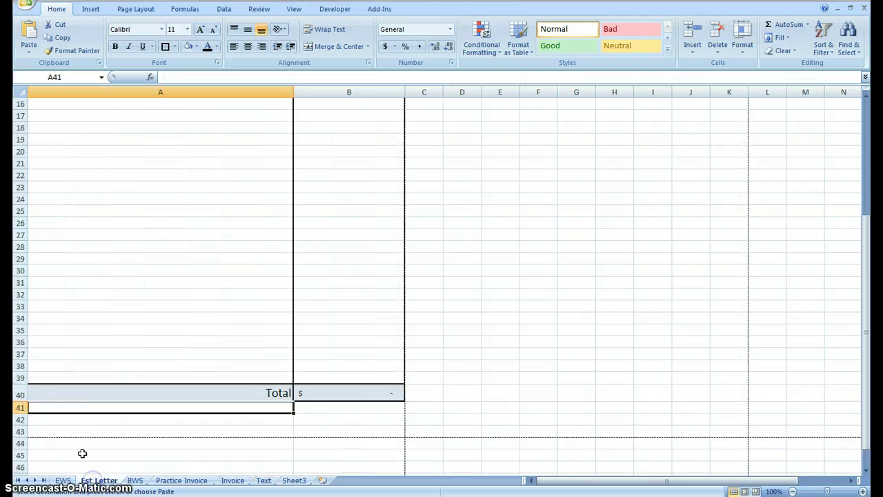
{"action": "left_click", "coordinate": [78, 408]}
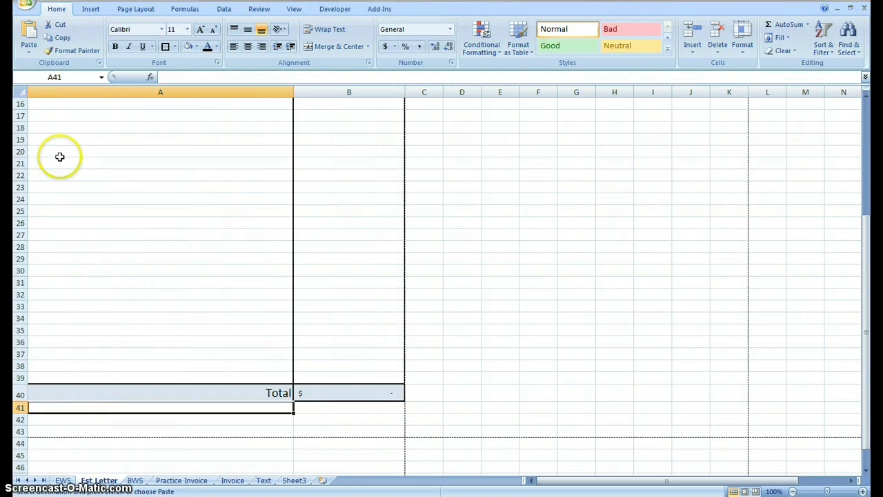
{"action": "left_click", "coordinate": [29, 31]}
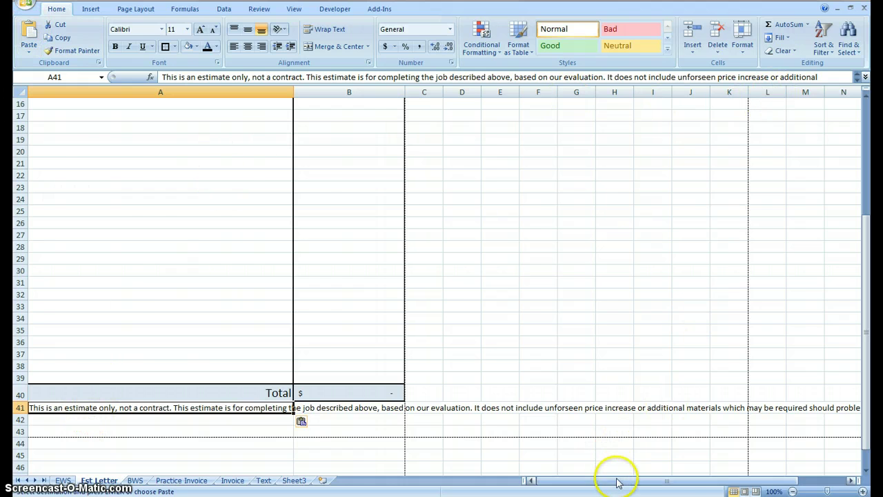
{"action": "left_click_drag", "start_coordinate": [614, 483], "coordinate": [594, 483]}
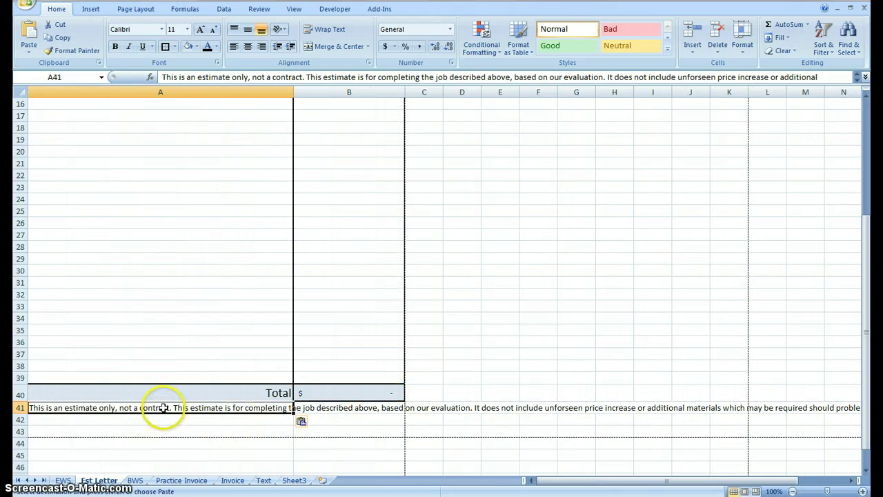
{"action": "left_click", "coordinate": [328, 35]}
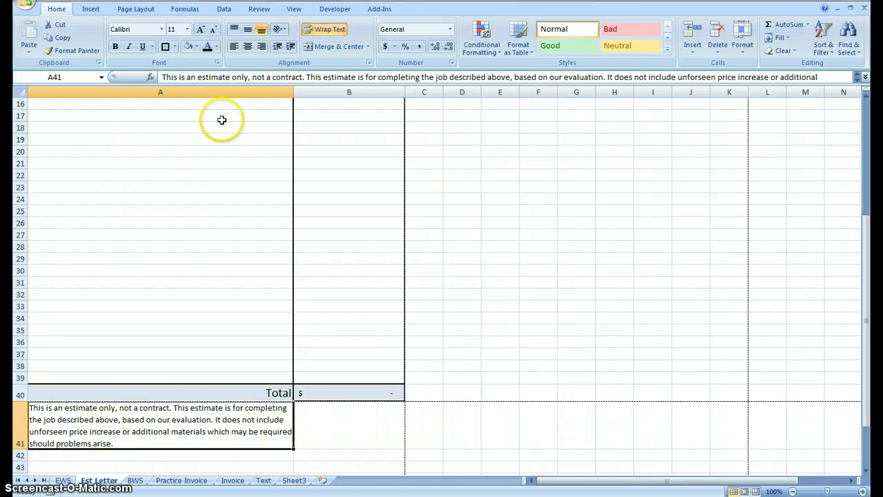
{"action": "left_click", "coordinate": [213, 31]}
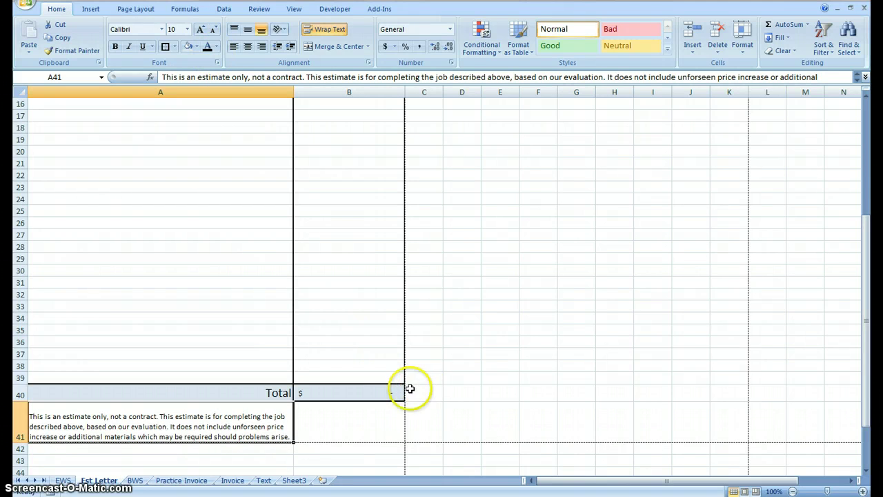
{"action": "scroll", "coordinate": [374, 396], "scroll_direction": "up", "scroll_amount": 5}
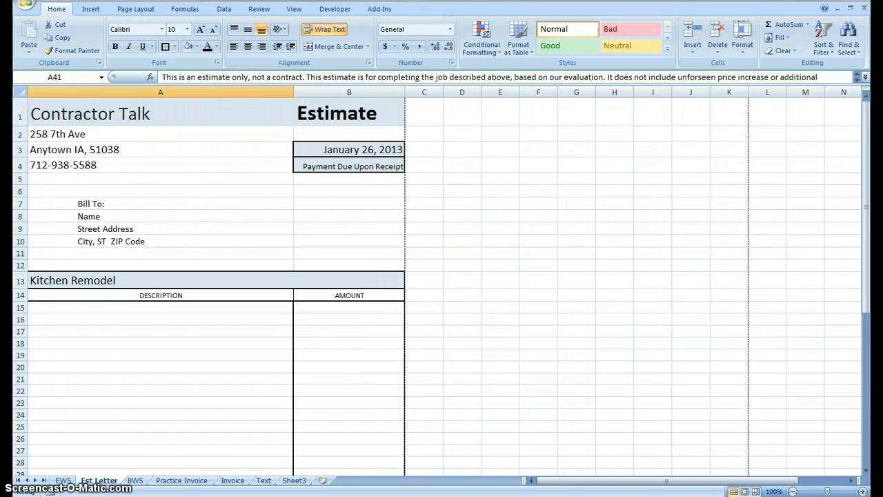
Preview the estimate's printout, then change the A7 label from 'Bill To:' to 'Prepared for:'
{"action": "key", "text": "ctrl+F2"}
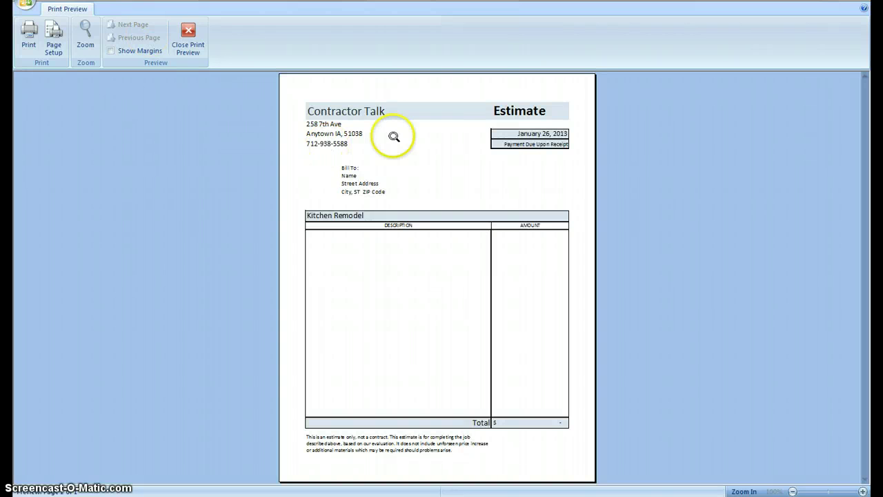
{"action": "left_click", "coordinate": [187, 36]}
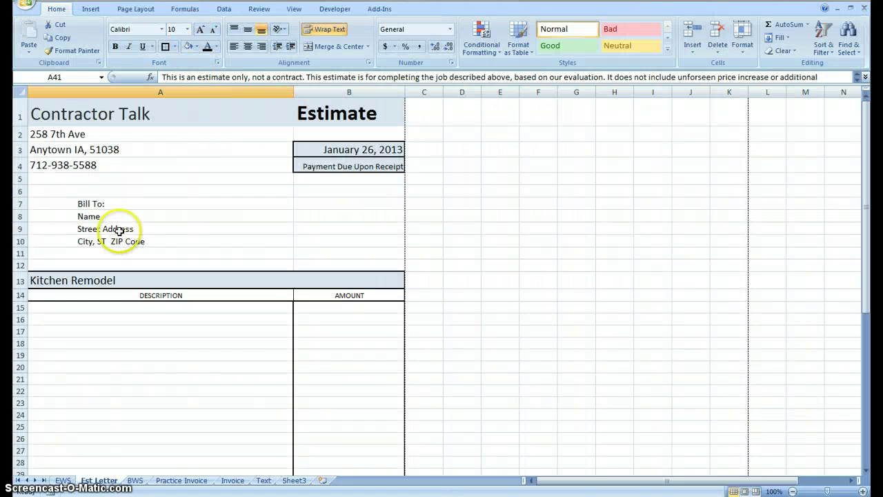
{"action": "left_click", "coordinate": [99, 204]}
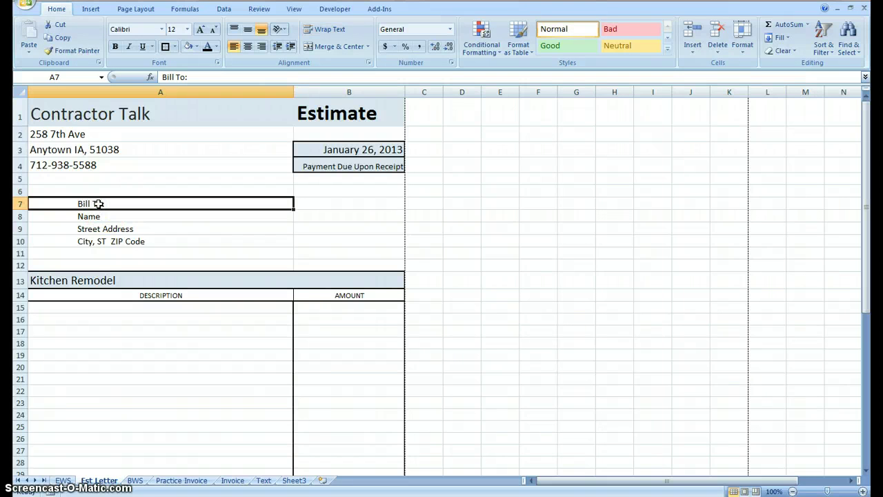
{"action": "type", "text": "Prepared for:"}
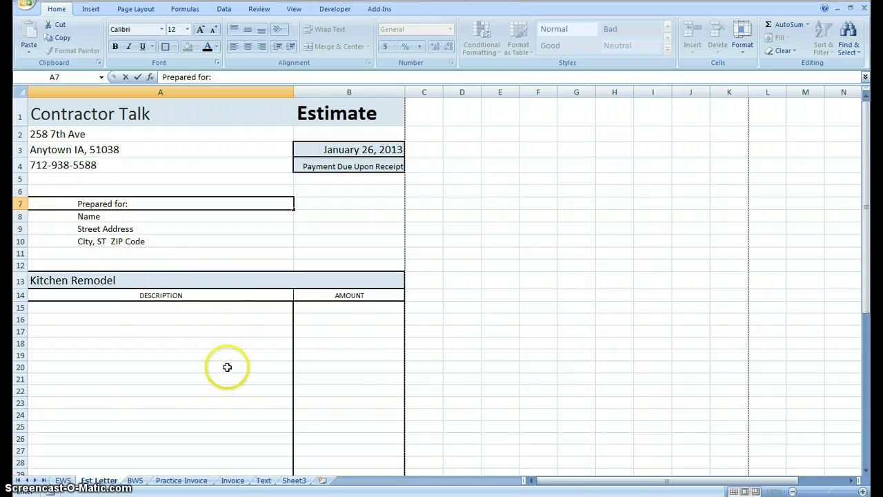
{"action": "scroll", "coordinate": [226, 370], "scroll_direction": "down", "scroll_amount": 6}
{"action": "scroll", "coordinate": [227, 367], "scroll_direction": "up", "scroll_amount": 5}
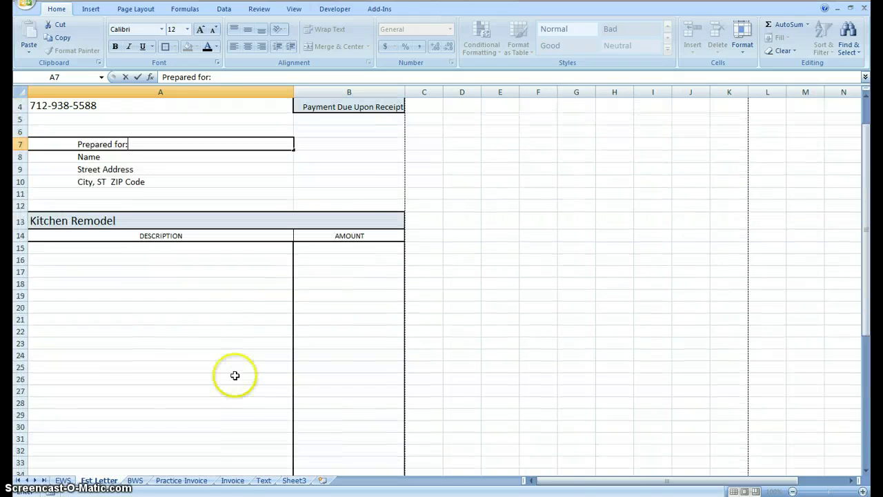
Compare against the Invoice sheet, then enter 'Labor' in A15 of Est Letter
{"action": "left_click", "coordinate": [231, 480]}
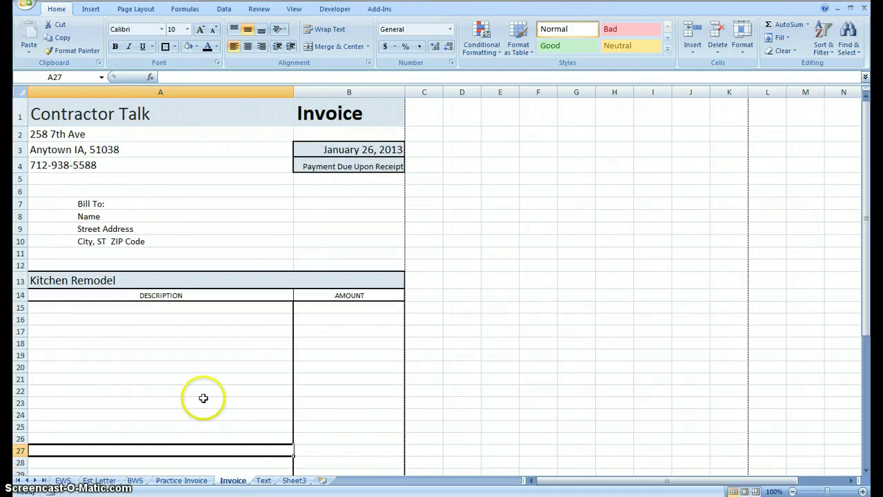
{"action": "scroll", "coordinate": [203, 398], "scroll_direction": "down", "scroll_amount": 7}
{"action": "scroll", "coordinate": [203, 398], "scroll_direction": "up", "scroll_amount": 6}
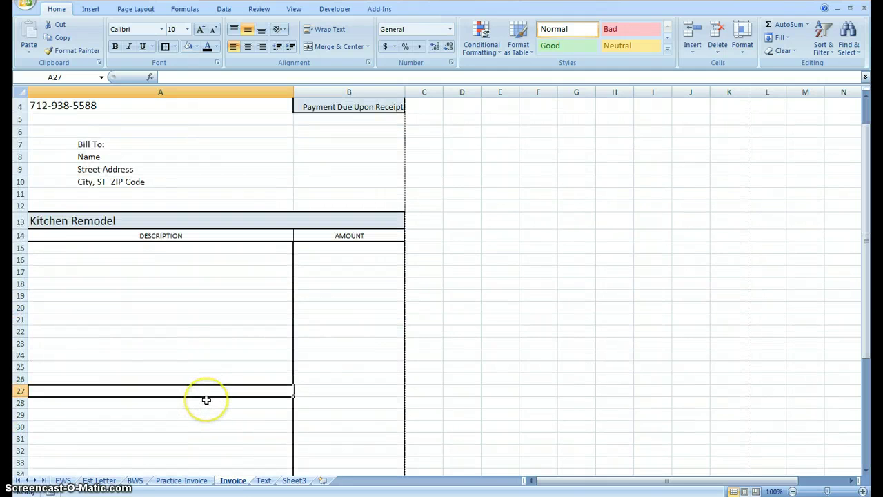
{"action": "scroll", "coordinate": [205, 398], "scroll_direction": "up", "scroll_amount": 1}
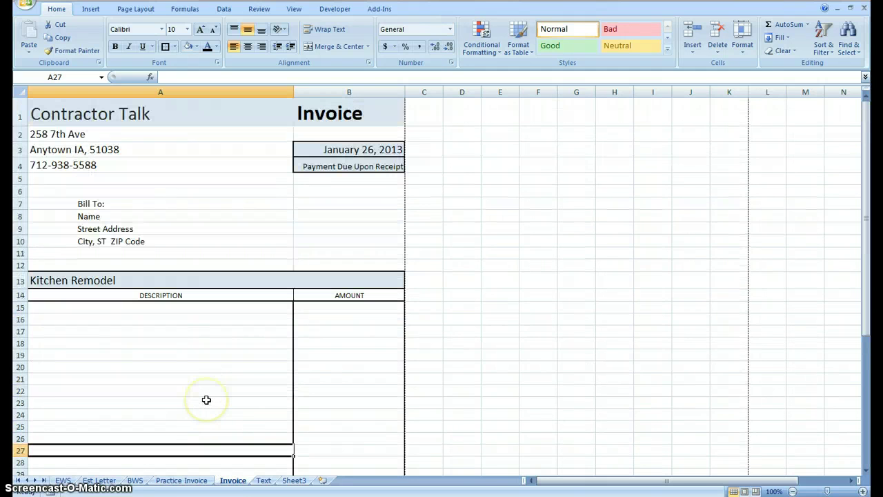
{"action": "left_click", "coordinate": [100, 479]}
{"action": "left_click", "coordinate": [80, 251]}
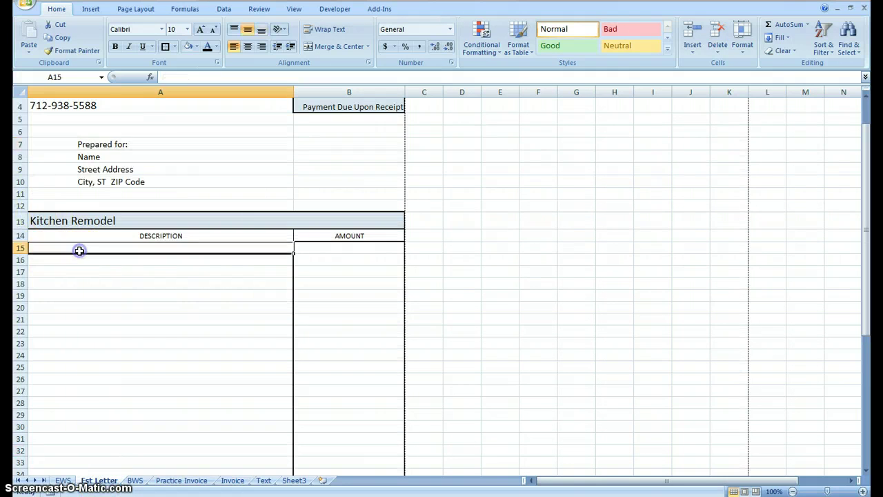
{"action": "type", "text": "La"}
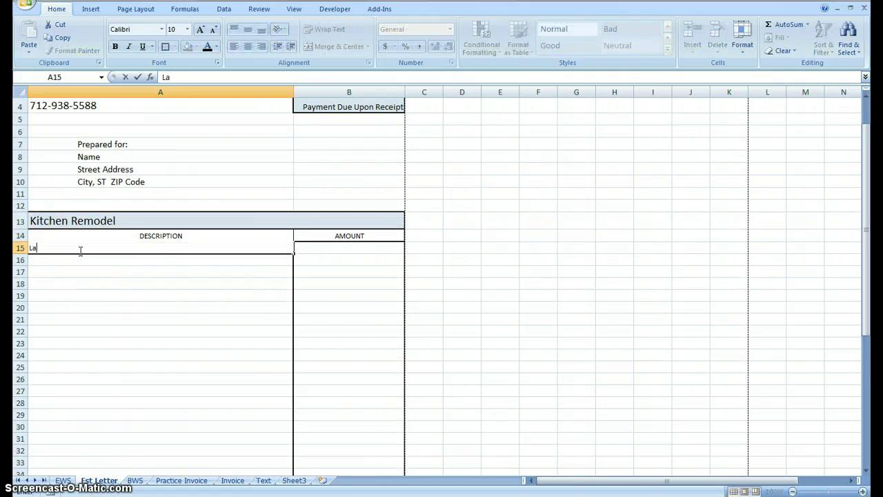
{"action": "type", "text": "bor"}
{"action": "left_click", "coordinate": [140, 319]}
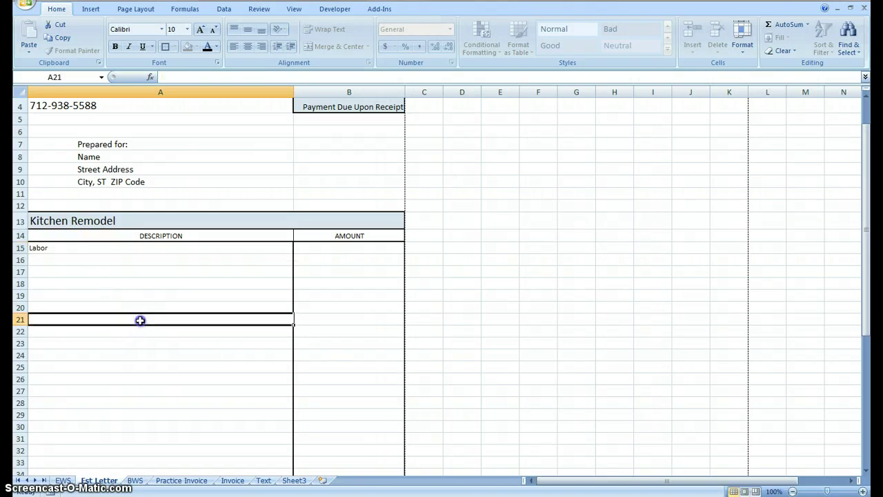
Change the font size of the description and amount rows from A15 down to row 39
{"action": "left_click", "coordinate": [49, 247]}
{"action": "left_click_drag", "start_coordinate": [50, 247], "coordinate": [343, 440]}
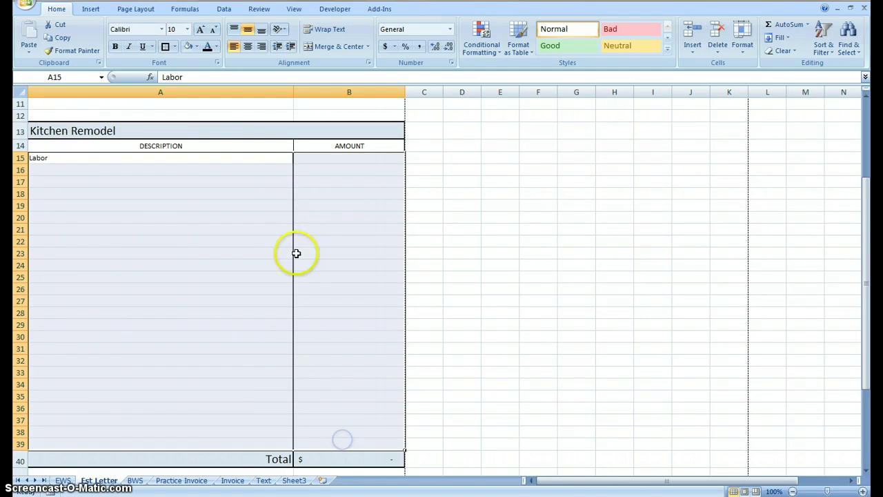
{"action": "left_click", "coordinate": [187, 31]}
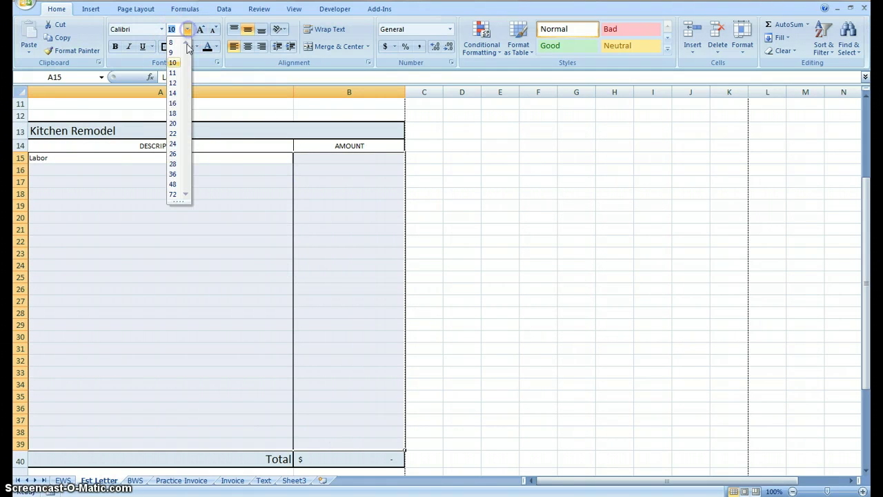
{"action": "left_click", "coordinate": [173, 82]}
{"action": "left_click", "coordinate": [196, 268]}
{"action": "scroll", "coordinate": [201, 269], "scroll_direction": "down", "scroll_amount": 2}
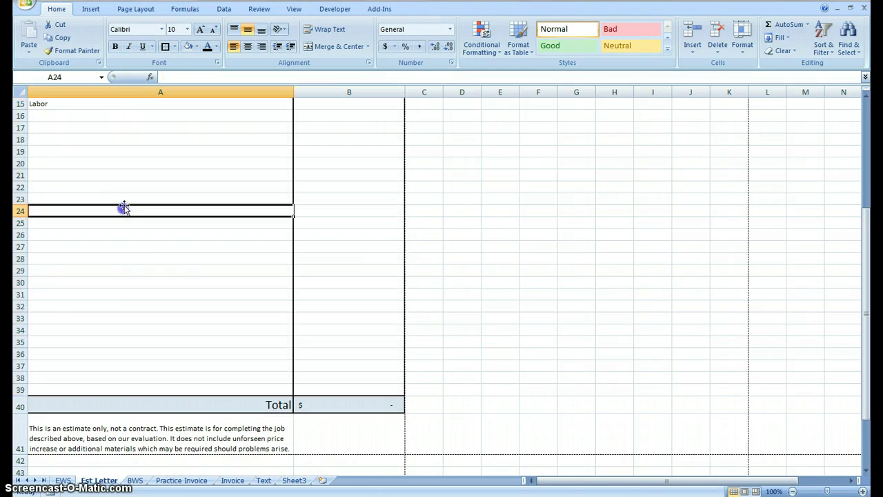
{"action": "left_click", "coordinate": [123, 208]}
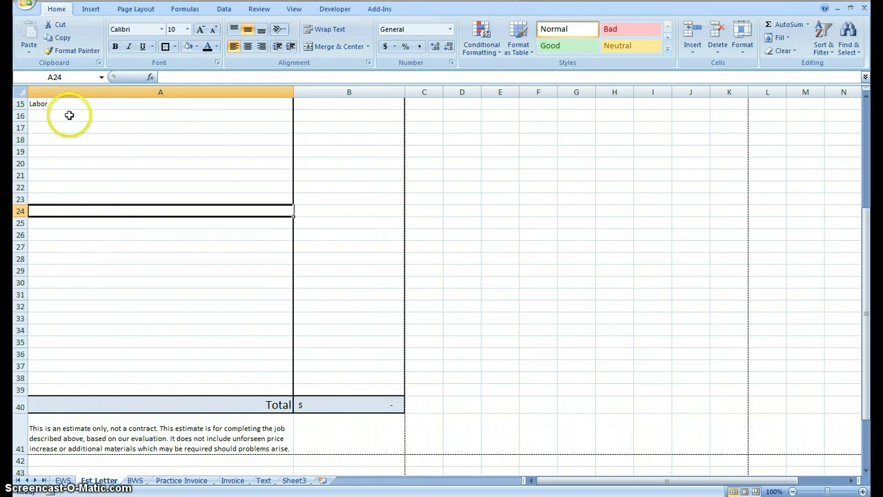
Enter 'Materials' in cell A33
{"action": "left_click", "coordinate": [58, 321]}
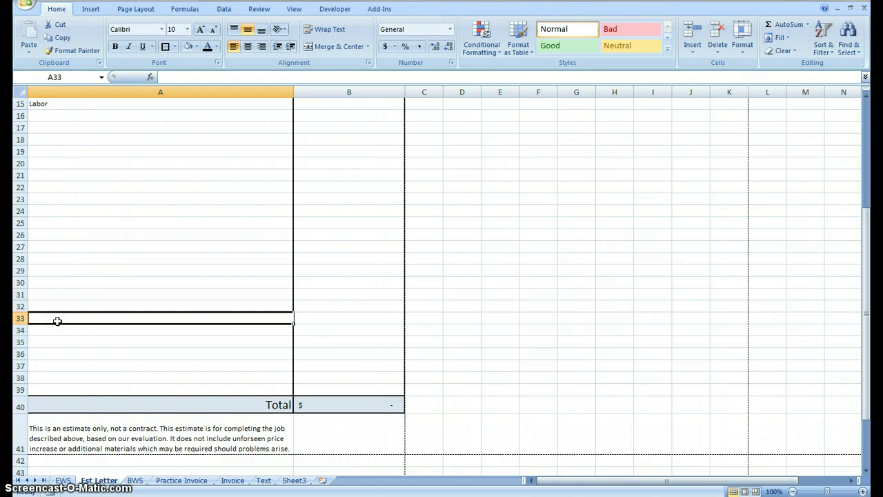
{"action": "type", "text": "Materials"}
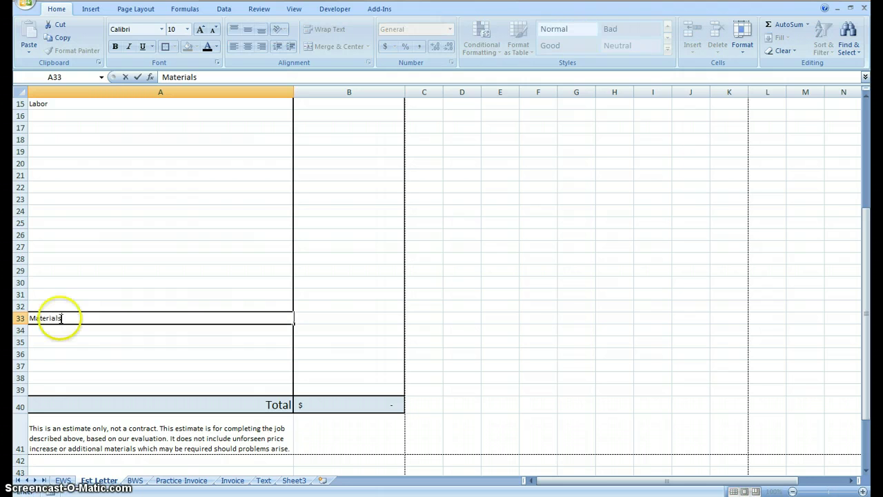
{"action": "left_click", "coordinate": [126, 246]}
{"action": "scroll", "coordinate": [340, 111], "scroll_direction": "up", "scroll_amount": 1}
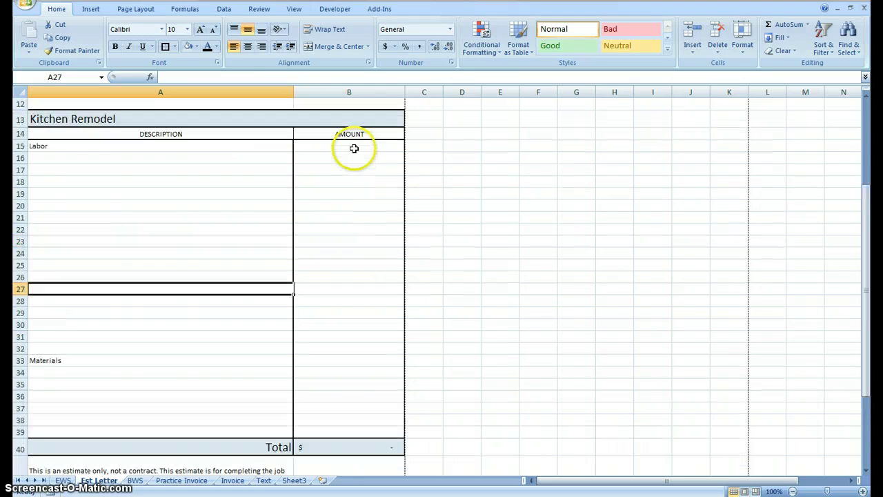
Link B15 to =EWS!H7 for Labor and B33 to =EWS!H8 for Materials
{"action": "left_click", "coordinate": [353, 148]}
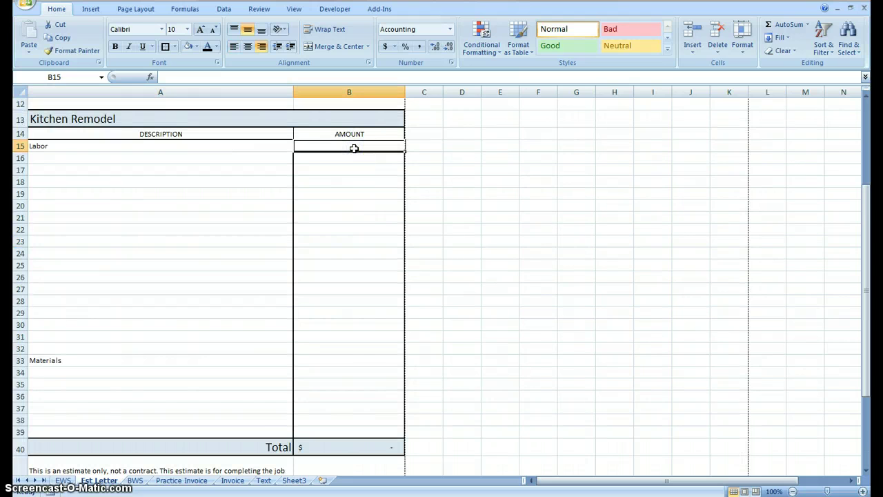
{"action": "type", "text": "="}
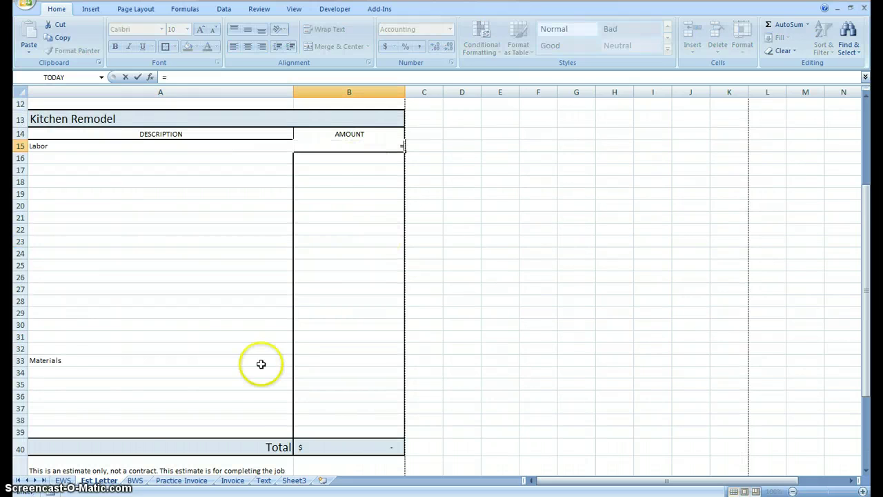
{"action": "left_click", "coordinate": [63, 480]}
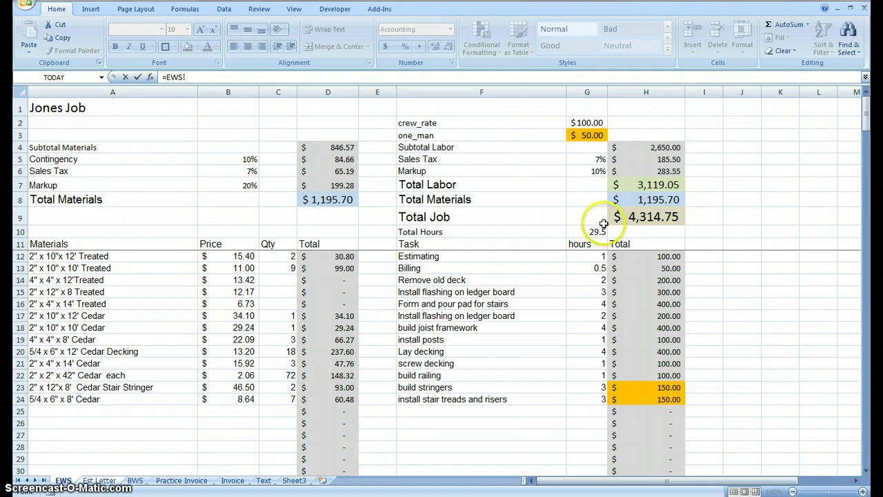
{"action": "left_click", "coordinate": [643, 181]}
{"action": "key", "text": "Return"}
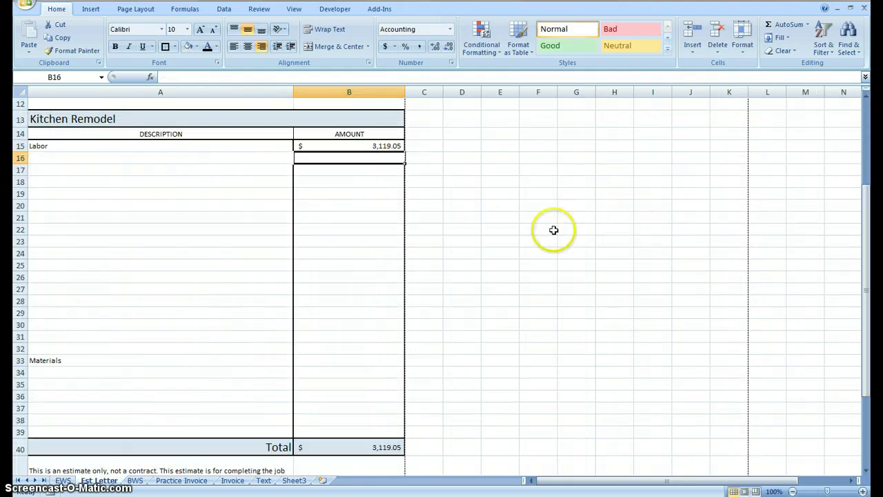
{"action": "left_click", "coordinate": [318, 360]}
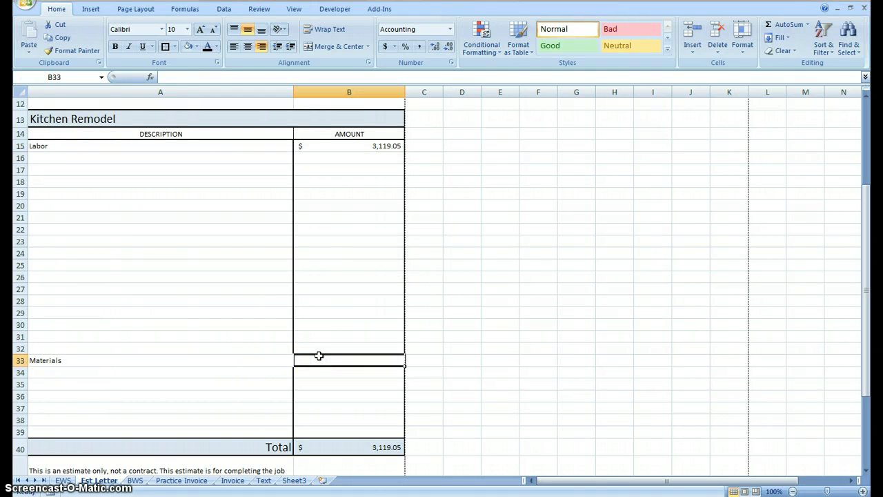
{"action": "type", "text": "="}
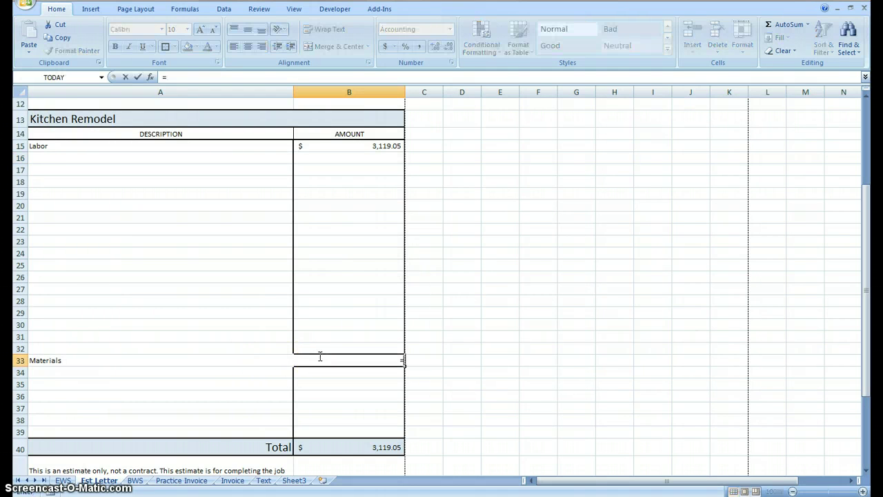
{"action": "left_click", "coordinate": [63, 480]}
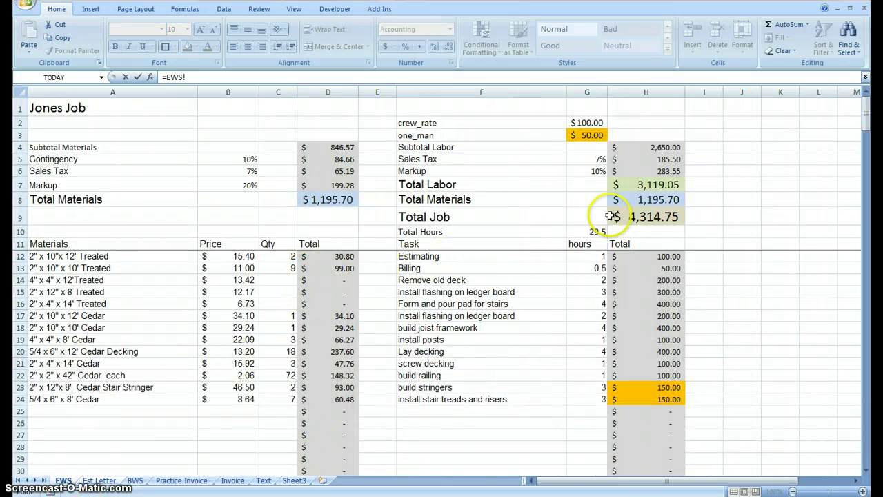
{"action": "left_click", "coordinate": [641, 200]}
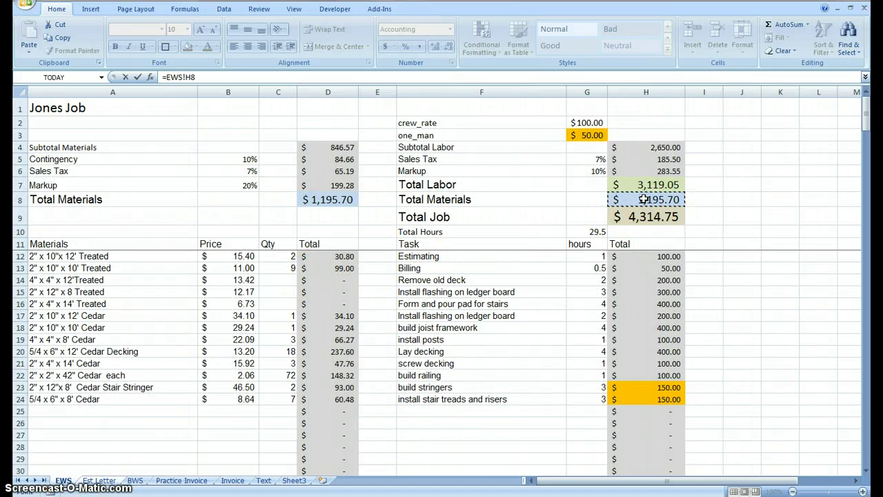
{"action": "key", "text": "Return"}
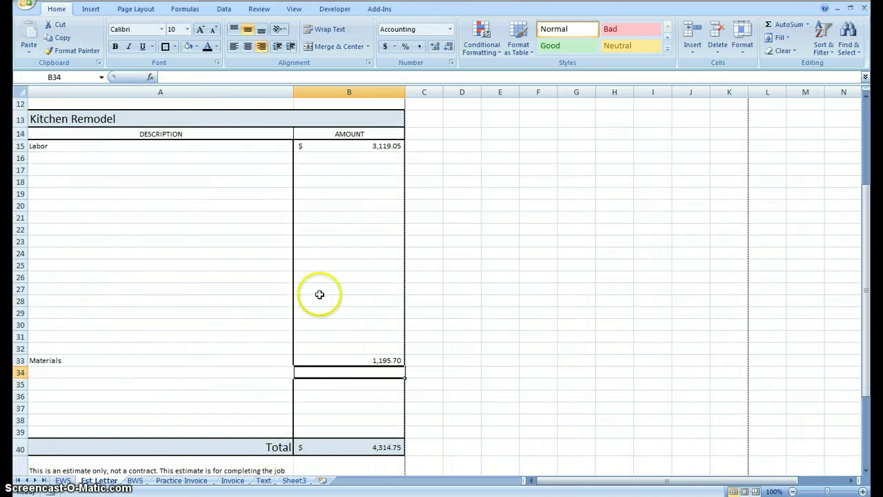
Enlarge the $4,314.75 total in B40 to size 14
{"action": "scroll", "coordinate": [319, 295], "scroll_direction": "up", "scroll_amount": 3}
{"action": "scroll", "coordinate": [318, 294], "scroll_direction": "up", "scroll_amount": 1}
{"action": "scroll", "coordinate": [324, 300], "scroll_direction": "down", "scroll_amount": 4}
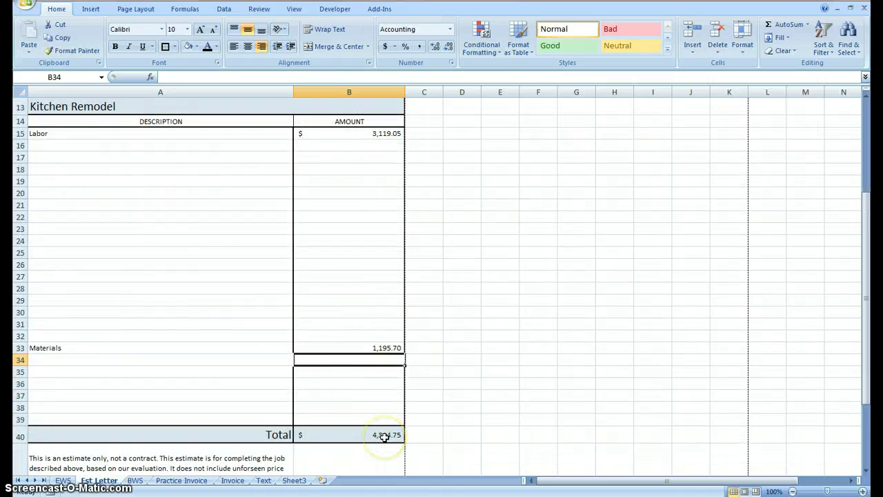
{"action": "left_click", "coordinate": [384, 436]}
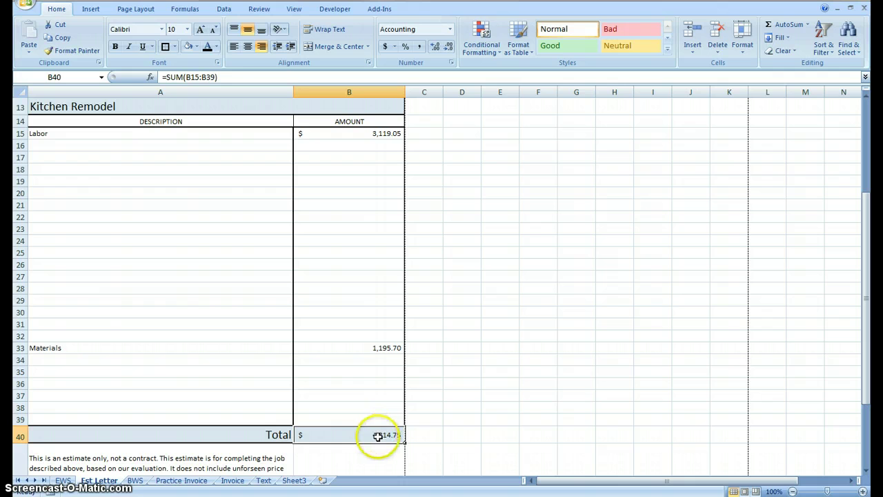
{"action": "left_click", "coordinate": [200, 31]}
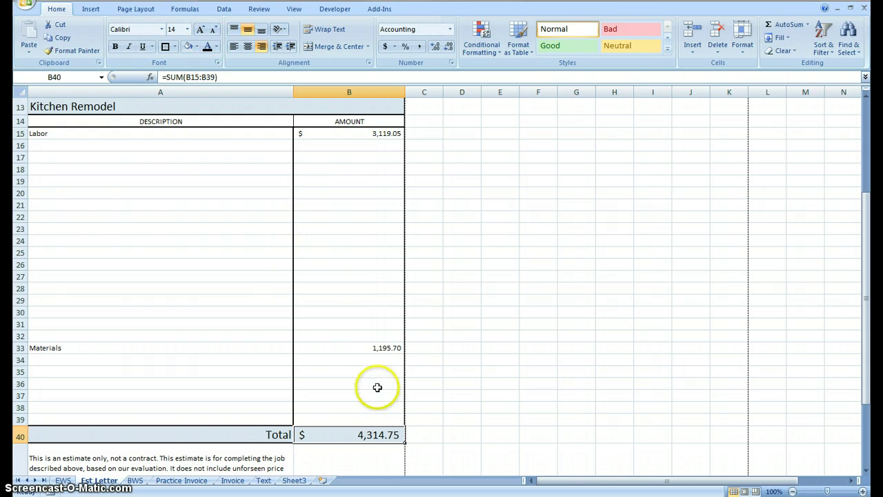
Increase the font size of amount cells B15:B39 by two steps
{"action": "left_click", "coordinate": [379, 345]}
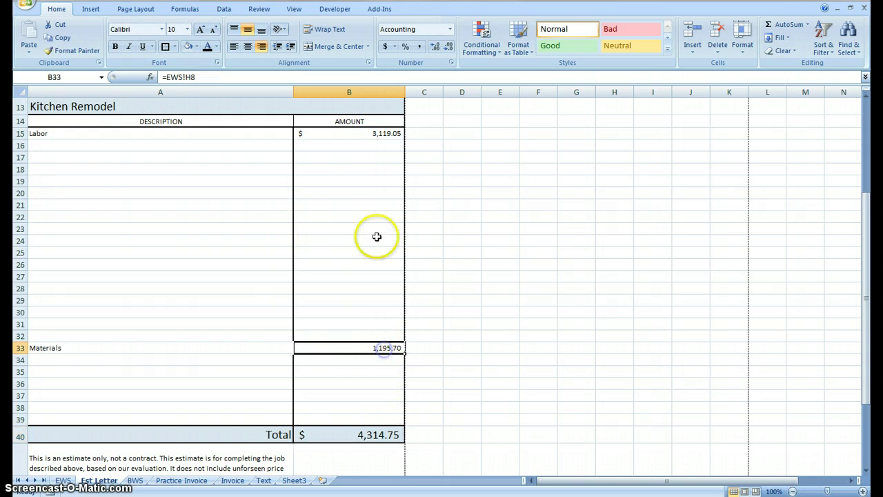
{"action": "left_click", "coordinate": [380, 136]}
{"action": "left_click_drag", "start_coordinate": [381, 142], "coordinate": [390, 416]}
{"action": "left_click", "coordinate": [202, 30]}
{"action": "left_click", "coordinate": [203, 31]}
Select the Labor and Materials labels and the blank description cells beneath them
{"action": "left_click", "coordinate": [62, 358]}
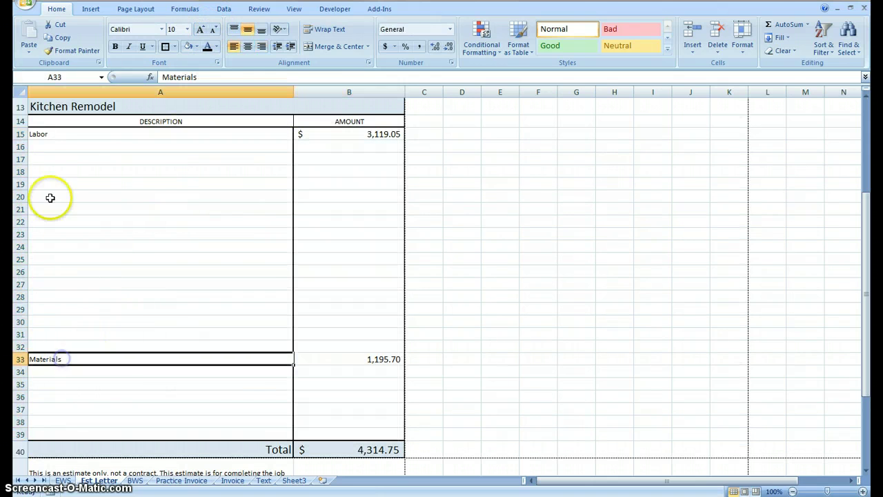
{"action": "left_click", "coordinate": [49, 135], "text": "ctrl"}
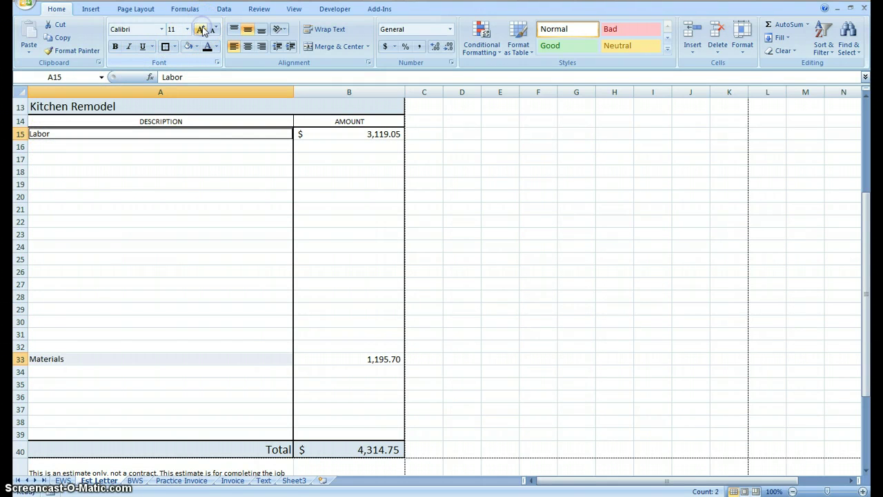
{"action": "left_click_drag", "start_coordinate": [121, 146], "coordinate": [156, 338]}
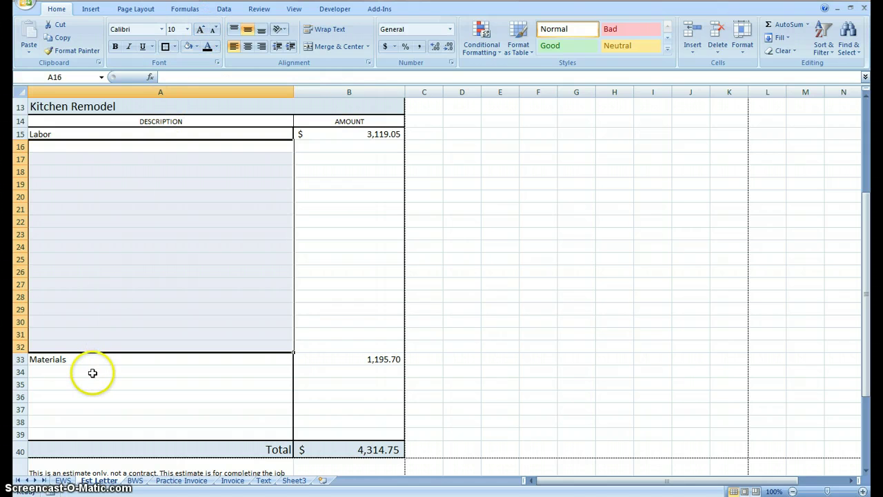
{"action": "left_click_drag", "start_coordinate": [93, 372], "coordinate": [105, 429]}
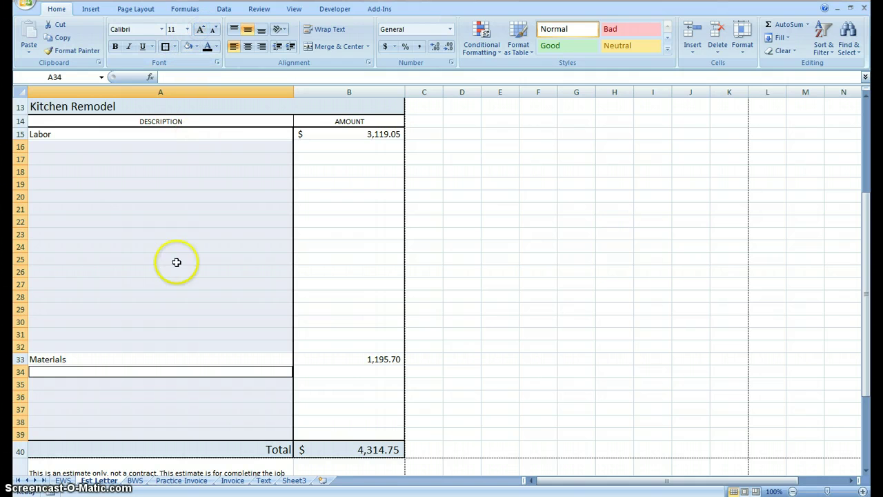
{"action": "left_click_drag", "start_coordinate": [174, 284], "coordinate": [177, 277]}
Delete the blank sheet rows 30 through 32 above Materials
{"action": "scroll", "coordinate": [178, 277], "scroll_direction": "down", "scroll_amount": 3}
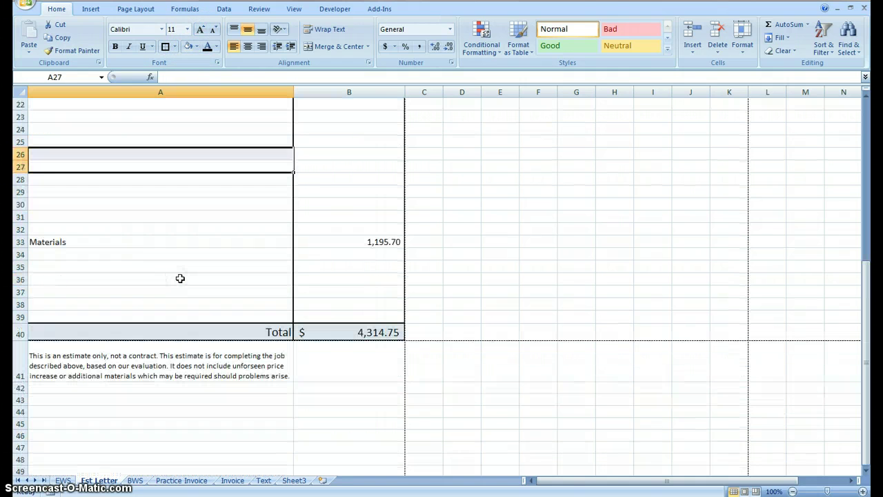
{"action": "scroll", "coordinate": [179, 278], "scroll_direction": "up", "scroll_amount": 2}
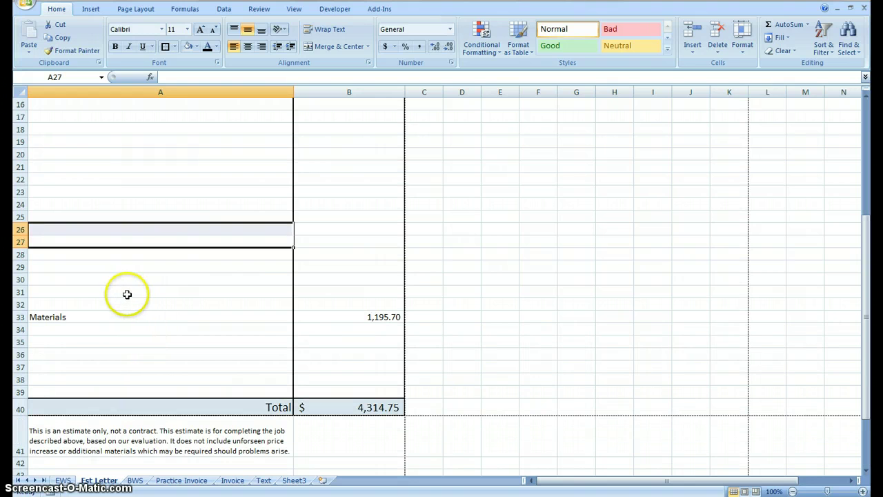
{"action": "left_click_drag", "start_coordinate": [128, 304], "coordinate": [133, 293]}
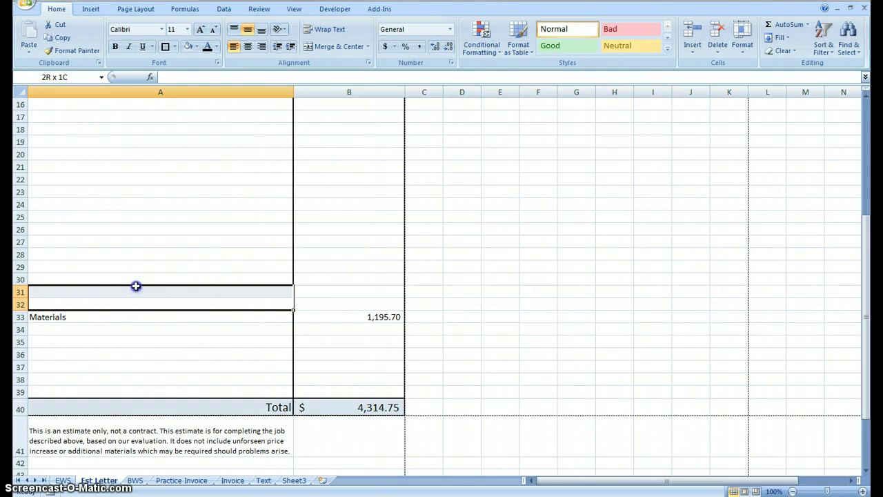
{"action": "left_click_drag", "start_coordinate": [136, 285], "coordinate": [136, 281]}
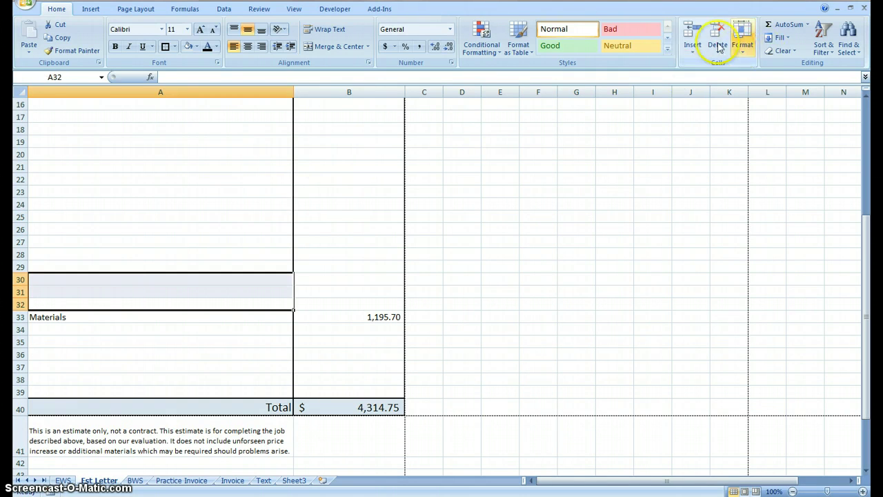
{"action": "left_click", "coordinate": [718, 47]}
{"action": "left_click", "coordinate": [739, 80]}
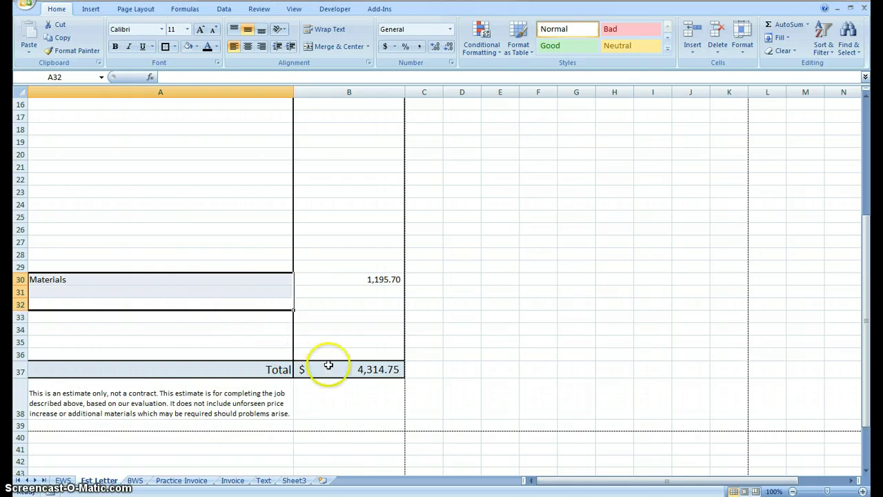
Enlarge the 4,314.75 Total in B37 by two steps to size 18
{"action": "left_click", "coordinate": [352, 369]}
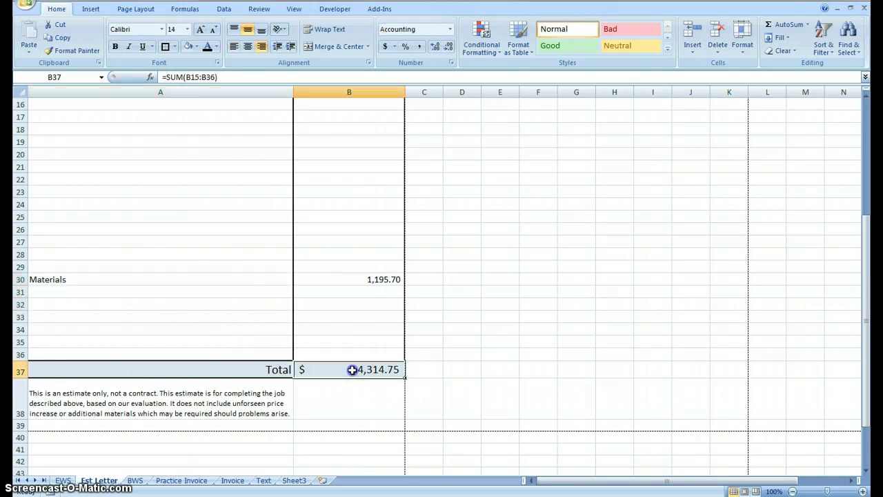
{"action": "left_click", "coordinate": [200, 29]}
{"action": "left_click", "coordinate": [200, 29]}
{"action": "scroll", "coordinate": [213, 197], "scroll_direction": "up", "scroll_amount": 5}
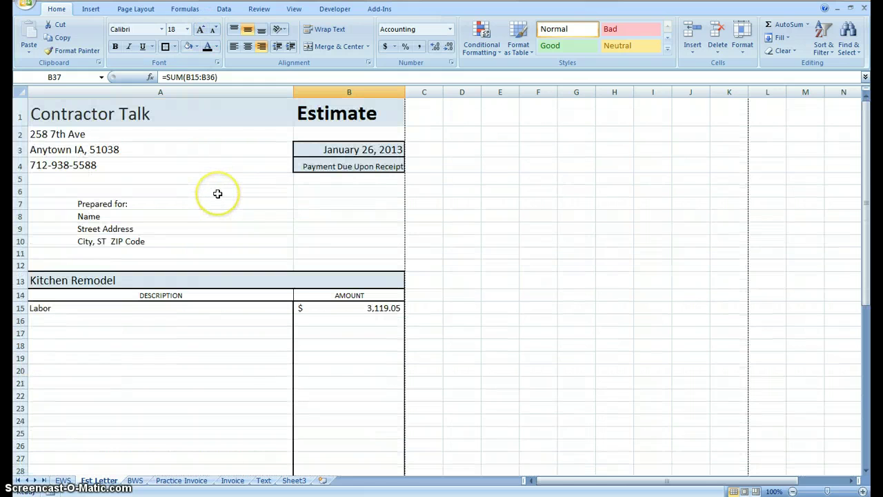
Clear both formats and contents of B4, removing 'Payment Due Upon Receipt'
{"action": "left_click", "coordinate": [342, 169]}
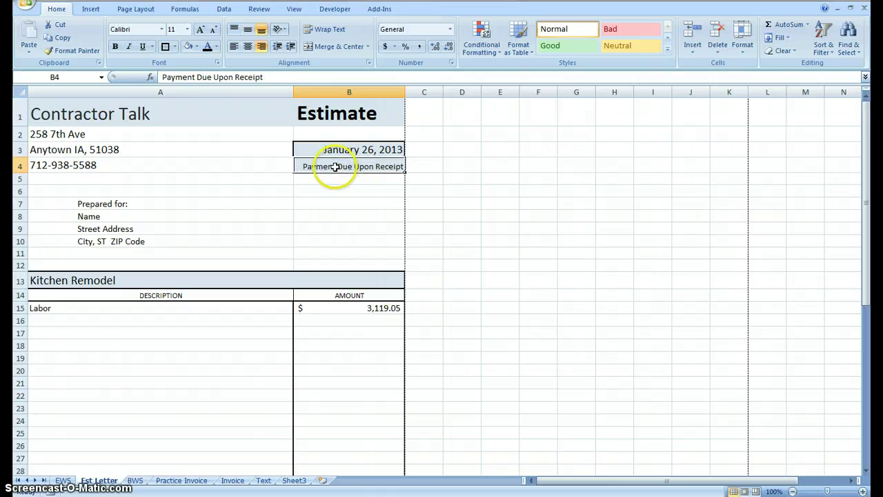
{"action": "left_click", "coordinate": [782, 53]}
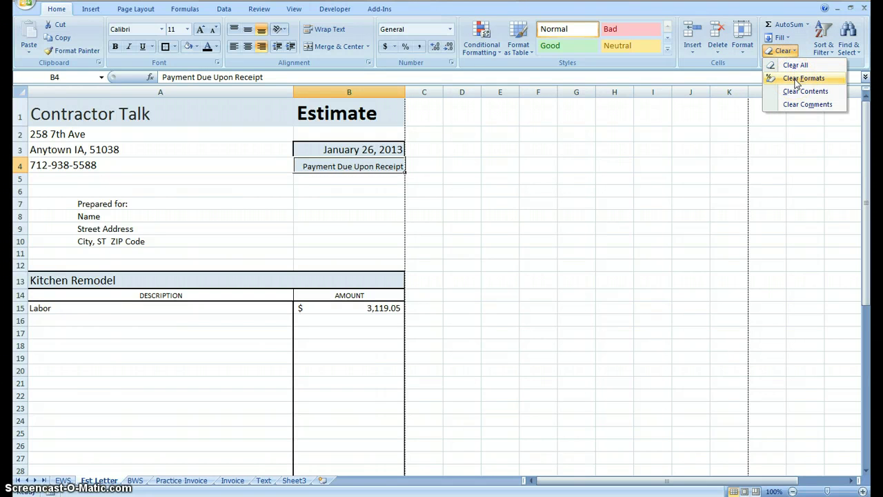
{"action": "left_click", "coordinate": [796, 80]}
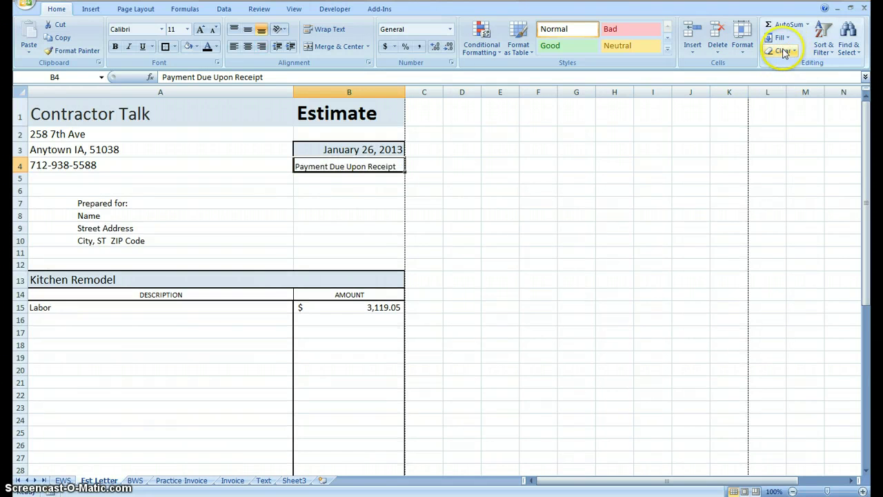
{"action": "left_click", "coordinate": [783, 51]}
{"action": "left_click", "coordinate": [797, 65]}
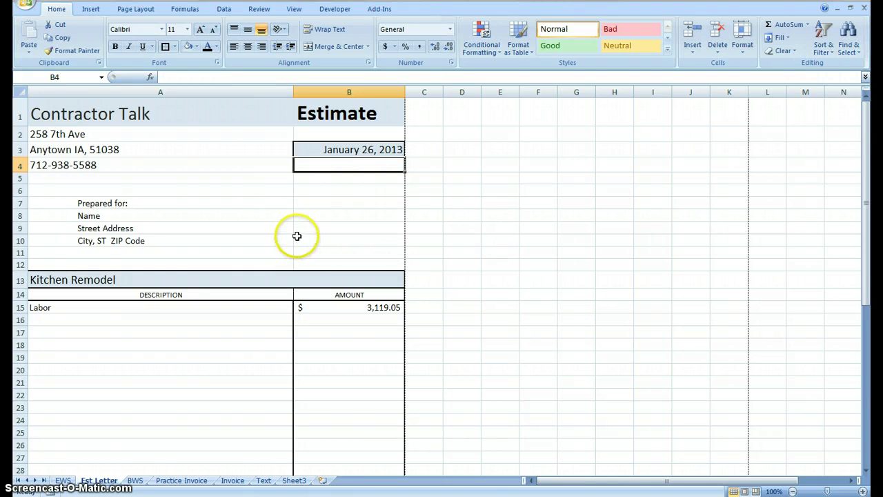
{"action": "scroll", "coordinate": [297, 238], "scroll_direction": "down", "scroll_amount": 5}
{"action": "scroll", "coordinate": [297, 235], "scroll_direction": "up", "scroll_amount": 4}
{"action": "scroll", "coordinate": [296, 236], "scroll_direction": "up", "scroll_amount": 1}
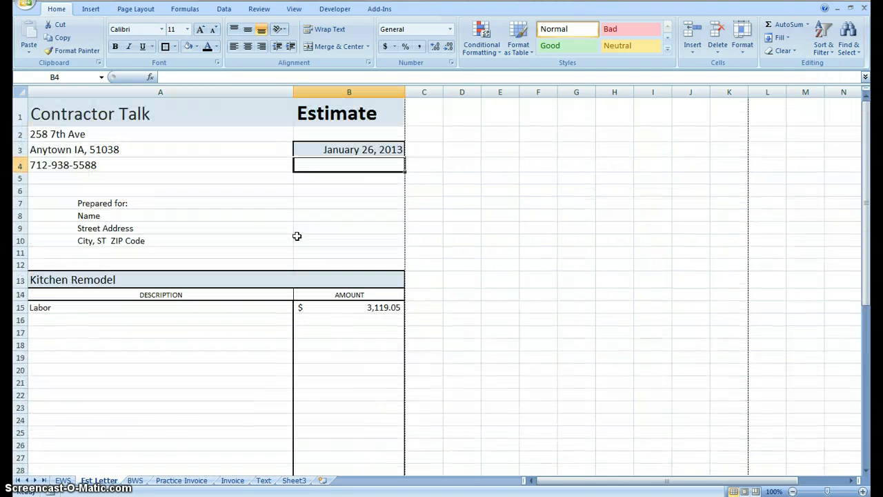
{"action": "scroll", "coordinate": [291, 303], "scroll_direction": "down", "scroll_amount": 6}
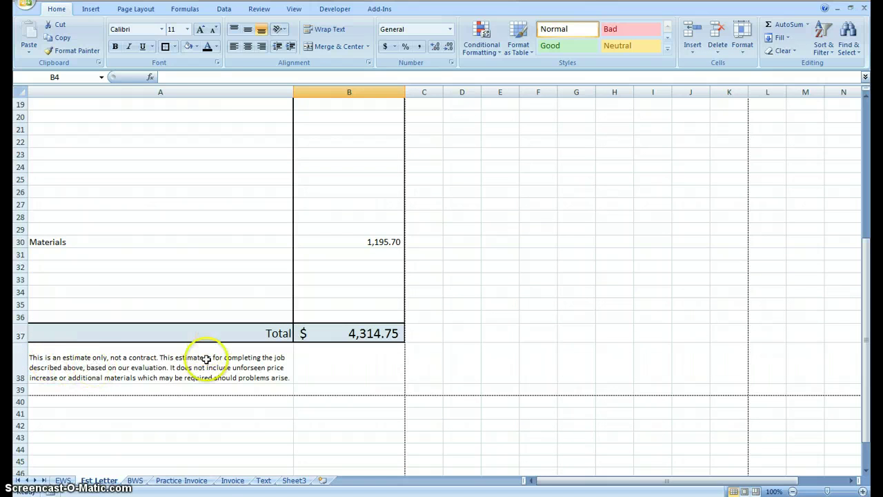
On the Invoice sheet, enter 'Labor for' in A15 and link B15 to BWS's $421.86 labor total
{"action": "left_click", "coordinate": [233, 480]}
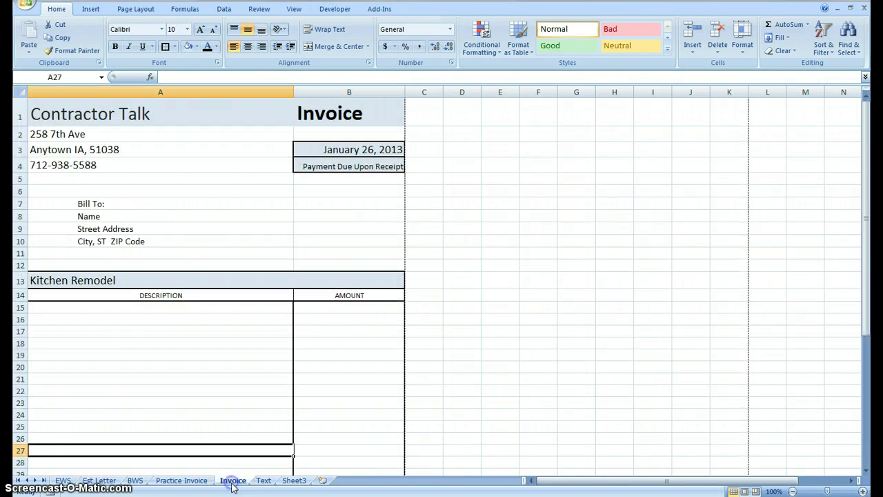
{"action": "left_click", "coordinate": [99, 308]}
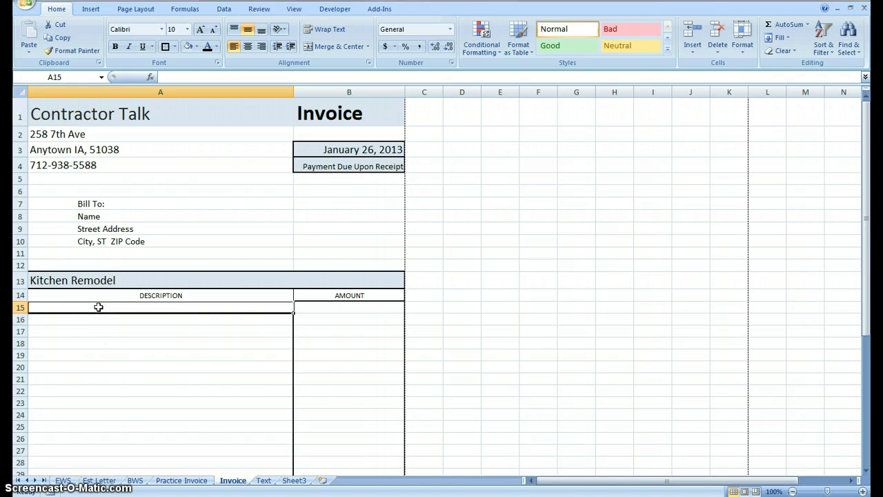
{"action": "type", "text": "Labor for"}
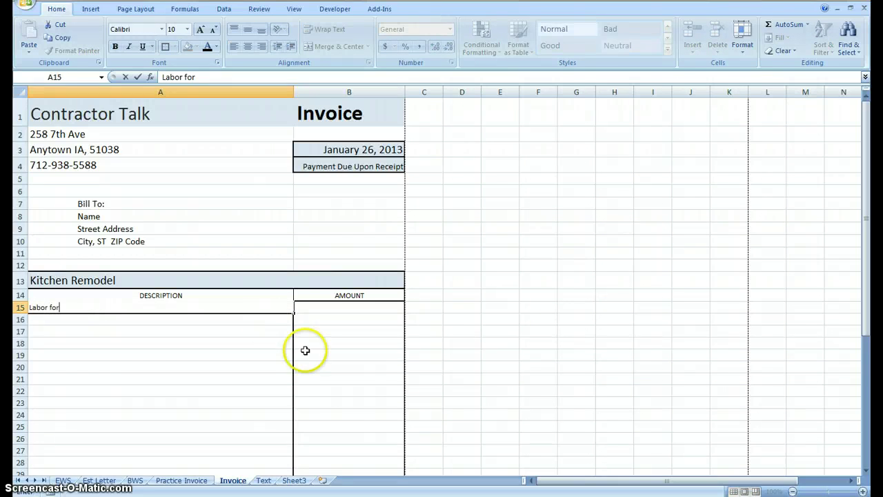
{"action": "left_click", "coordinate": [358, 311]}
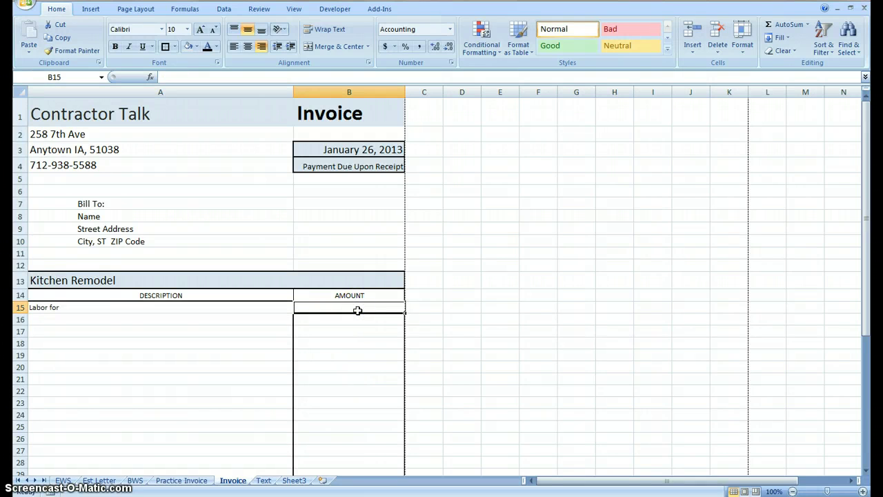
{"action": "type", "text": "="}
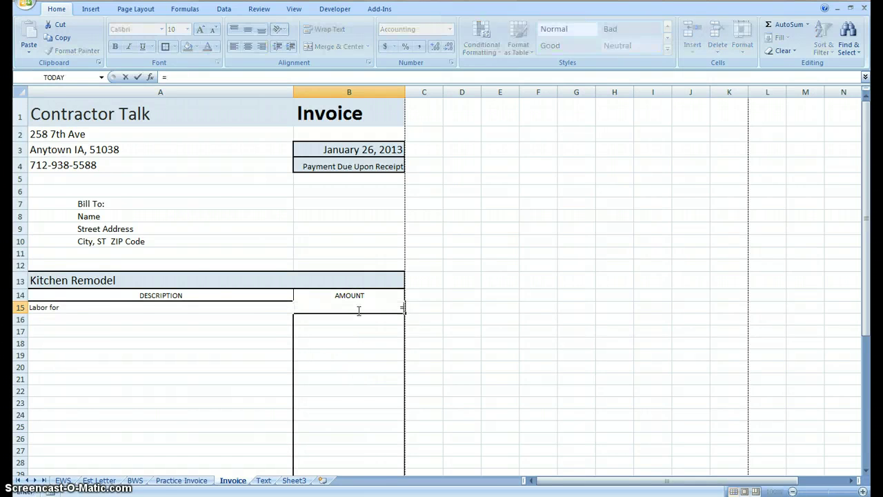
{"action": "left_click", "coordinate": [135, 480]}
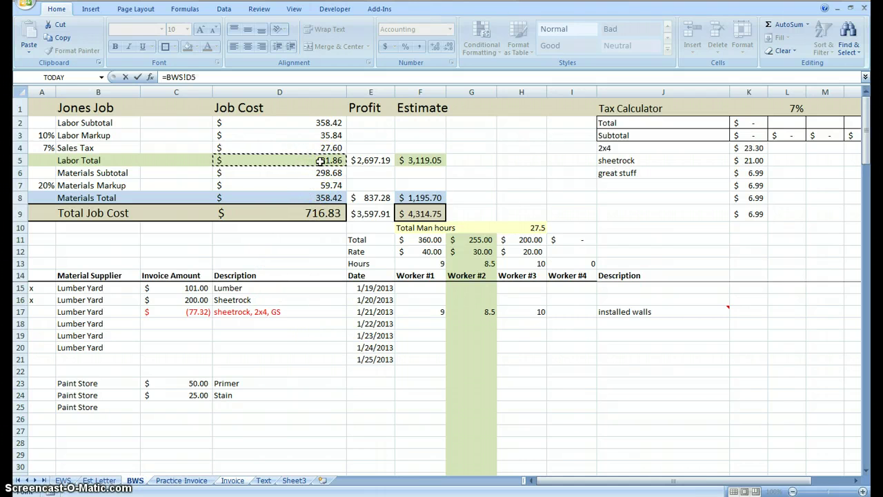
{"action": "key", "text": "Return"}
{"action": "scroll", "coordinate": [193, 384], "scroll_direction": "down", "scroll_amount": 3}
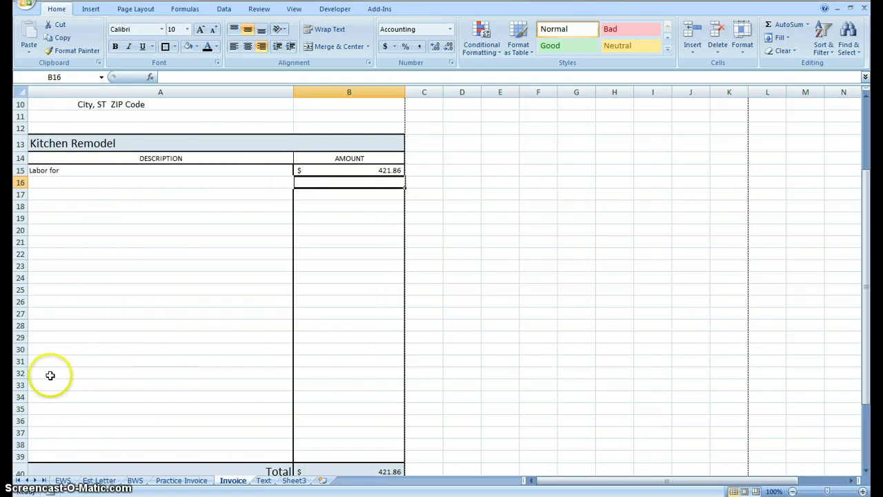
Enter 'Materials' in A34 and link B34 to BWS cell F8, the 1,195.70 materials total
{"action": "left_click", "coordinate": [52, 397]}
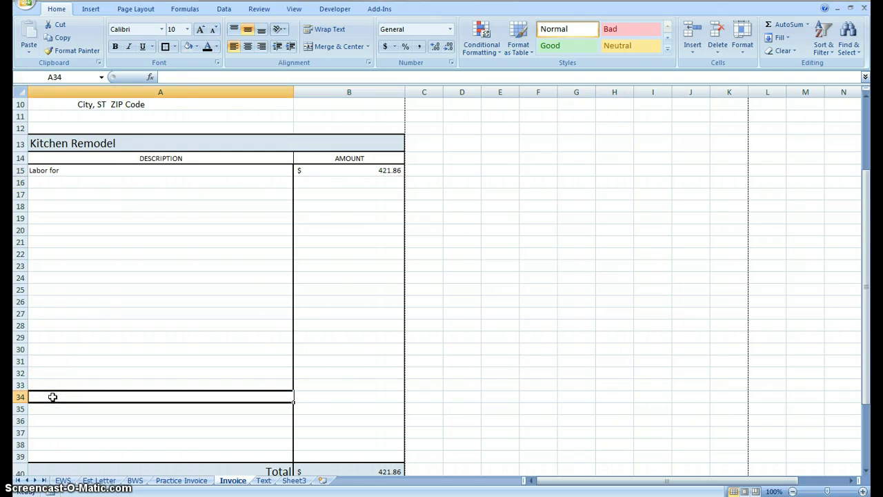
{"action": "type", "text": "Materials"}
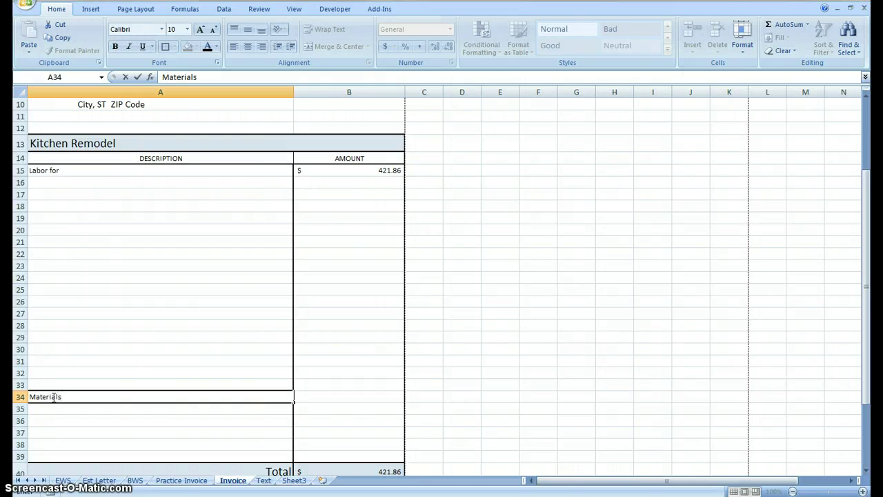
{"action": "left_click", "coordinate": [323, 398]}
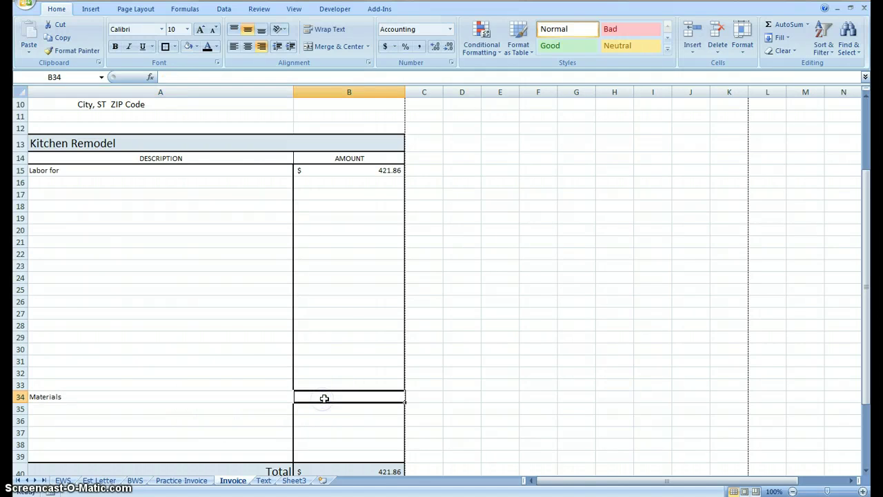
{"action": "type", "text": "="}
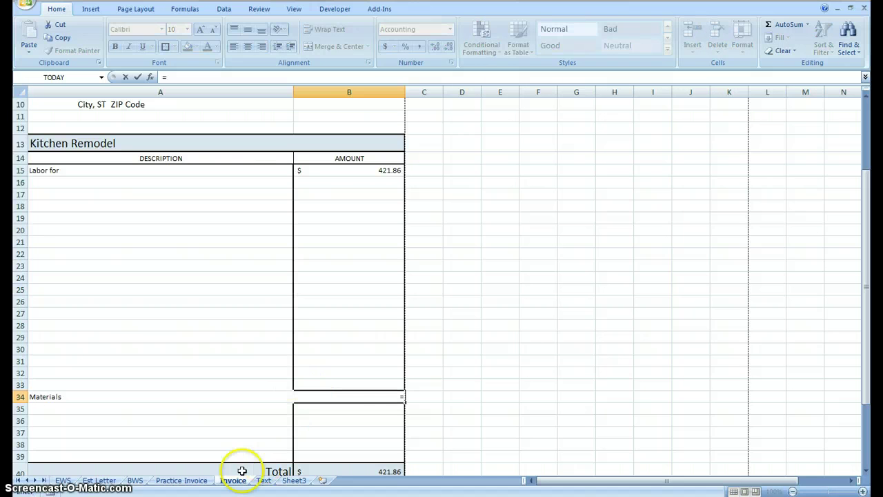
{"action": "left_click", "coordinate": [135, 482]}
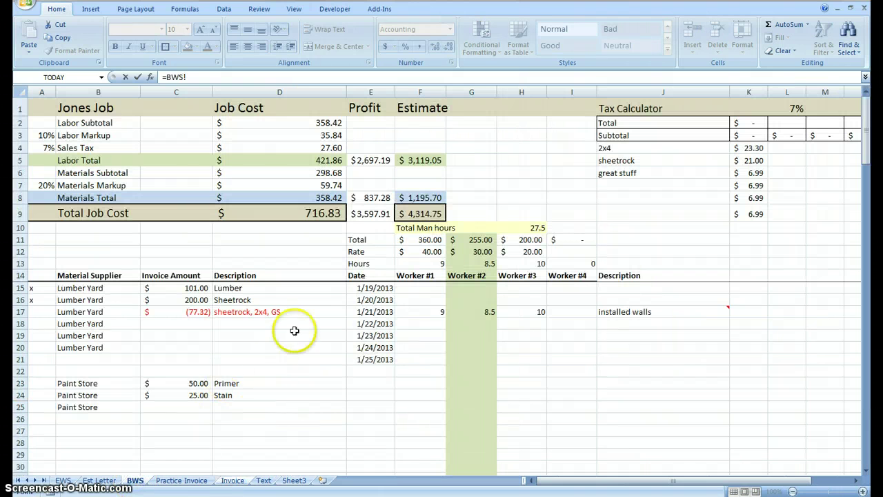
{"action": "left_click", "coordinate": [409, 199]}
{"action": "key", "text": "Return"}
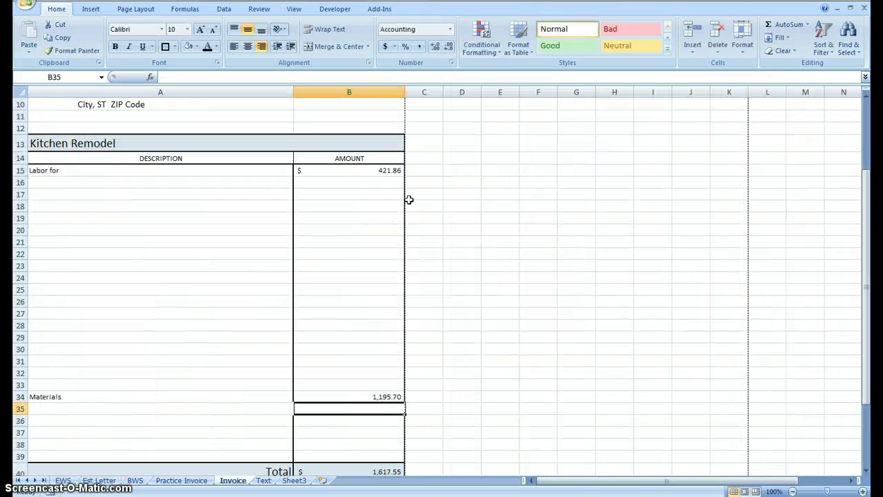
{"action": "scroll", "coordinate": [318, 323], "scroll_direction": "down", "scroll_amount": 3}
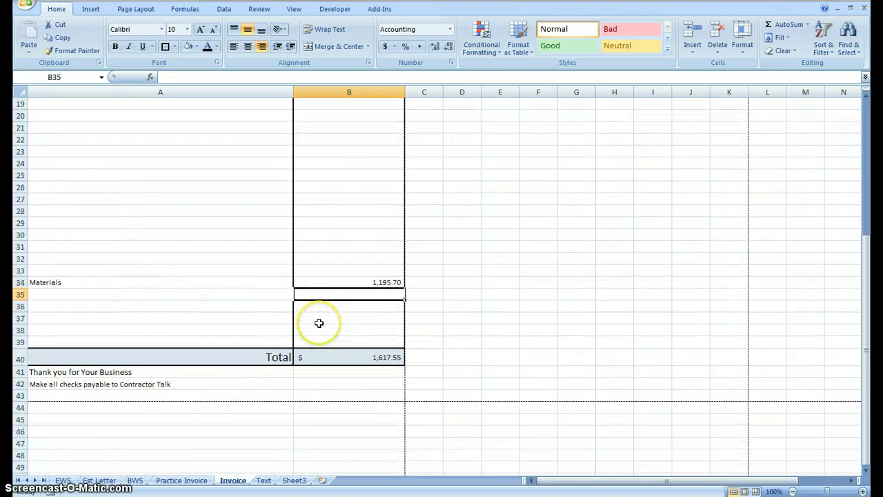
{"action": "scroll", "coordinate": [318, 323], "scroll_direction": "up", "scroll_amount": 2}
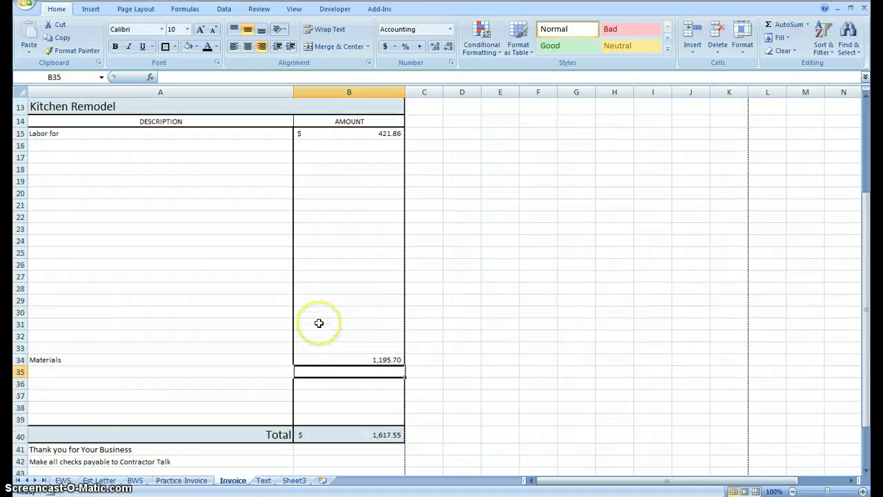
Enlarge the Labor for and Materials line items to size 12 and the Total (B40) to 18
{"action": "left_click", "coordinate": [49, 136]}
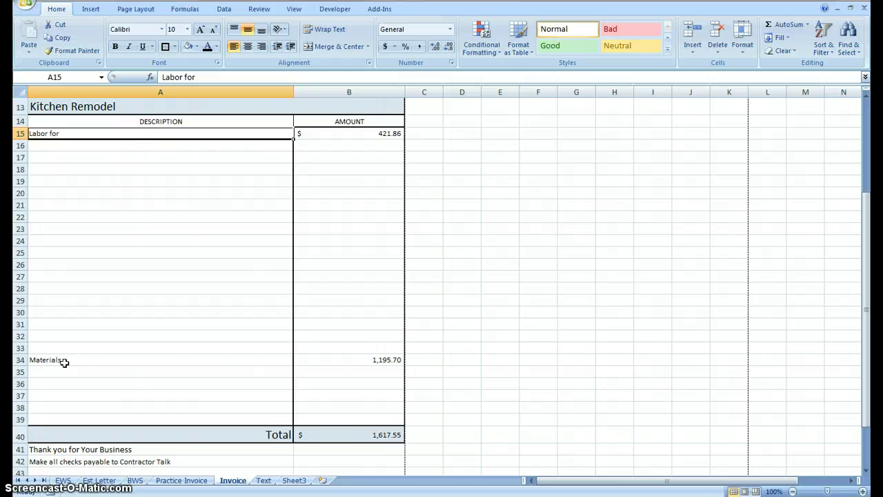
{"action": "left_click", "coordinate": [63, 361]}
{"action": "left_click", "coordinate": [335, 360]}
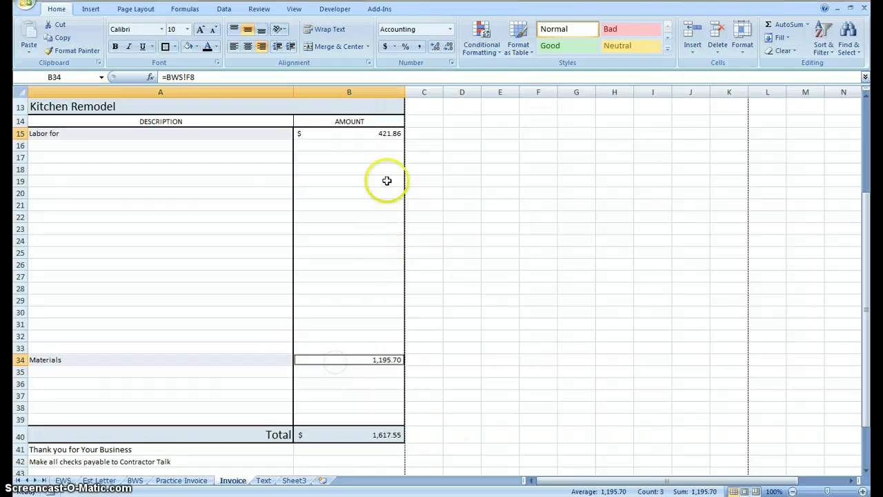
{"action": "left_click", "coordinate": [376, 133], "text": "ctrl"}
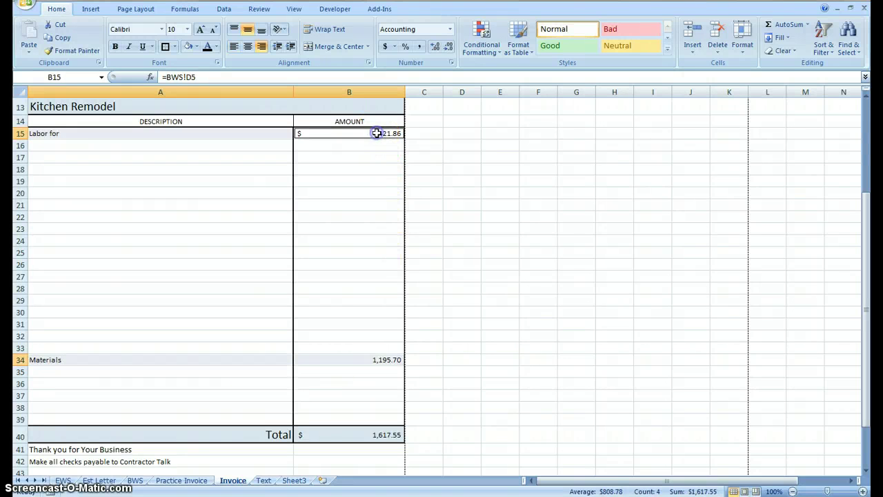
{"action": "left_click", "coordinate": [198, 31]}
{"action": "left_click", "coordinate": [198, 32]}
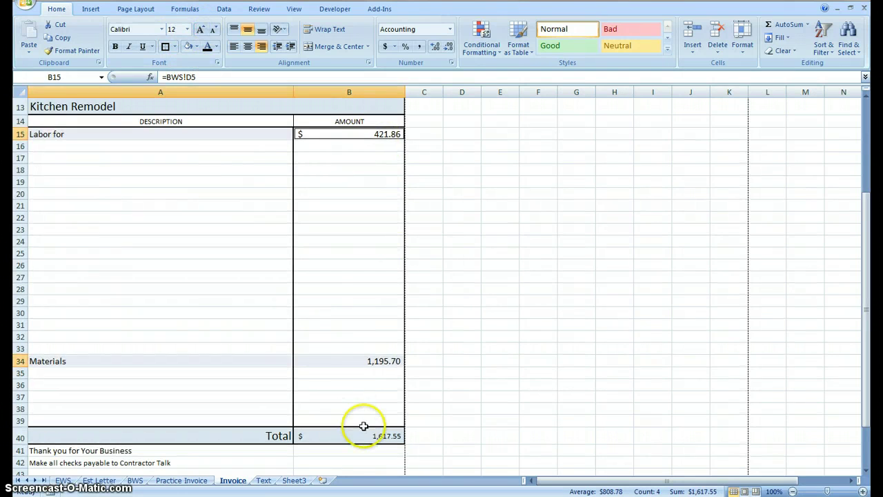
{"action": "left_click", "coordinate": [364, 429]}
{"action": "left_click", "coordinate": [198, 29]}
{"action": "left_click", "coordinate": [200, 31]}
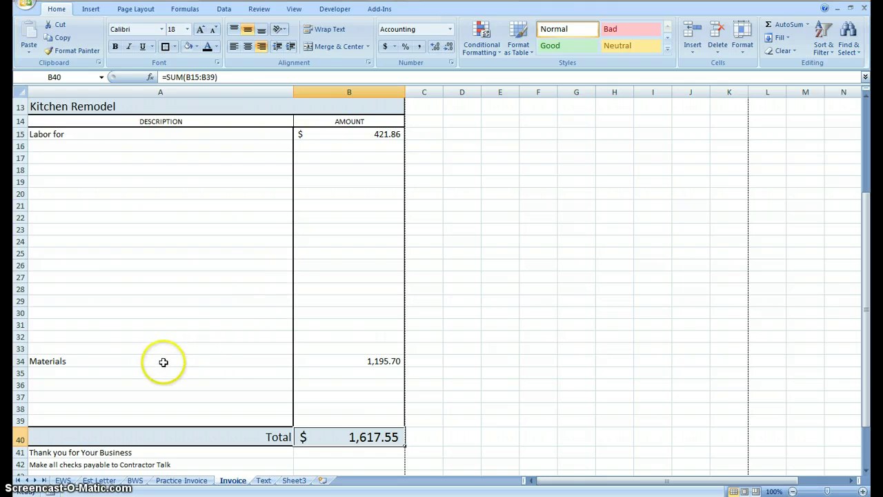
Set the amount column B15 to B39 to font size 12
{"action": "left_click_drag", "start_coordinate": [114, 145], "coordinate": [137, 236]}
{"action": "left_click_drag", "start_coordinate": [354, 139], "coordinate": [365, 420]}
{"action": "left_click", "coordinate": [187, 29]}
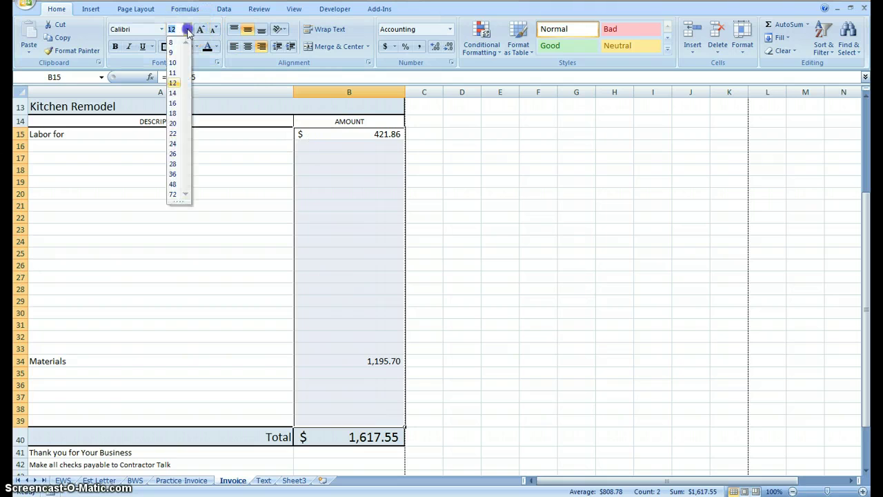
{"action": "left_click", "coordinate": [173, 82]}
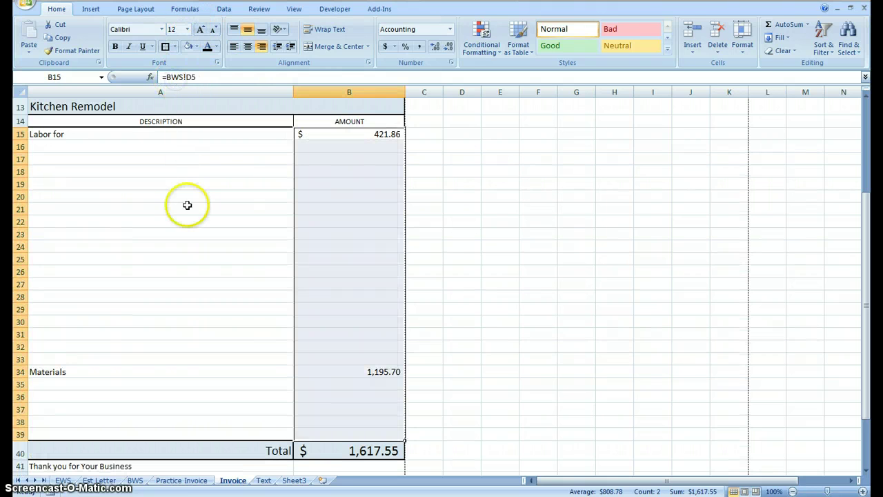
{"action": "left_click", "coordinate": [187, 217]}
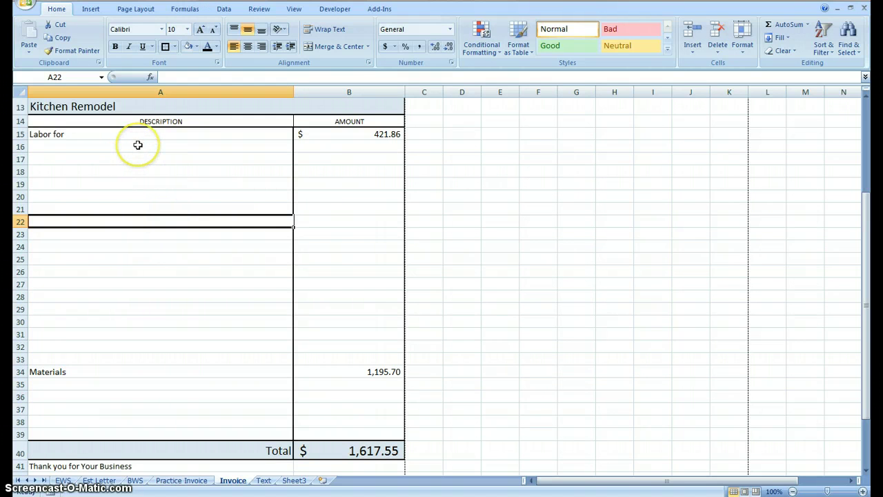
Set the blank description rows around Materials to font size 11, then preview the printed invoice
{"action": "left_click_drag", "start_coordinate": [138, 145], "coordinate": [167, 356]}
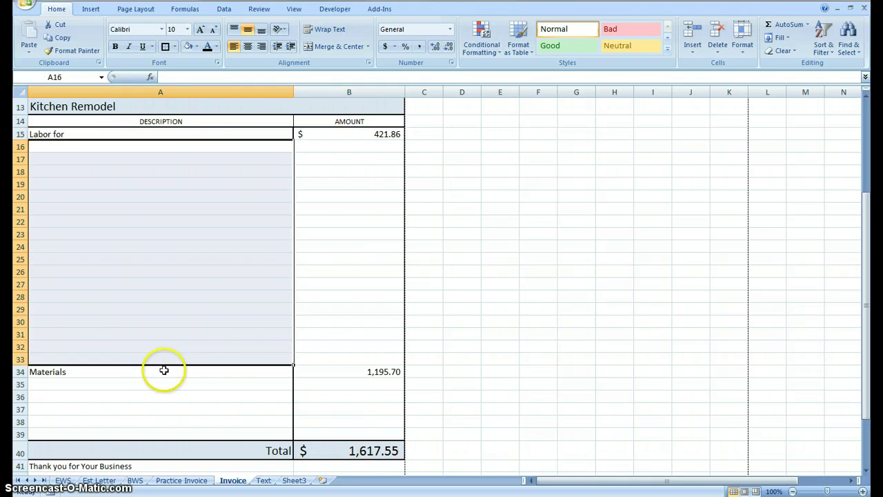
{"action": "left_click_drag", "start_coordinate": [148, 386], "coordinate": [153, 429]}
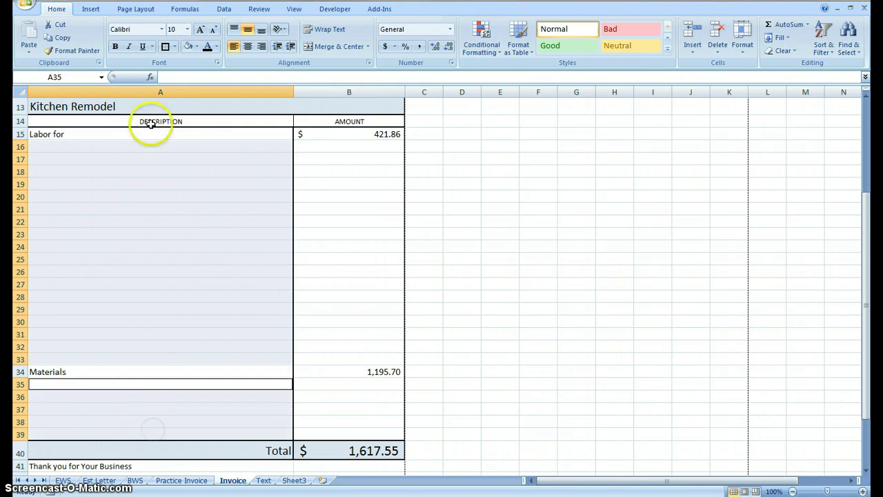
{"action": "left_click", "coordinate": [187, 29]}
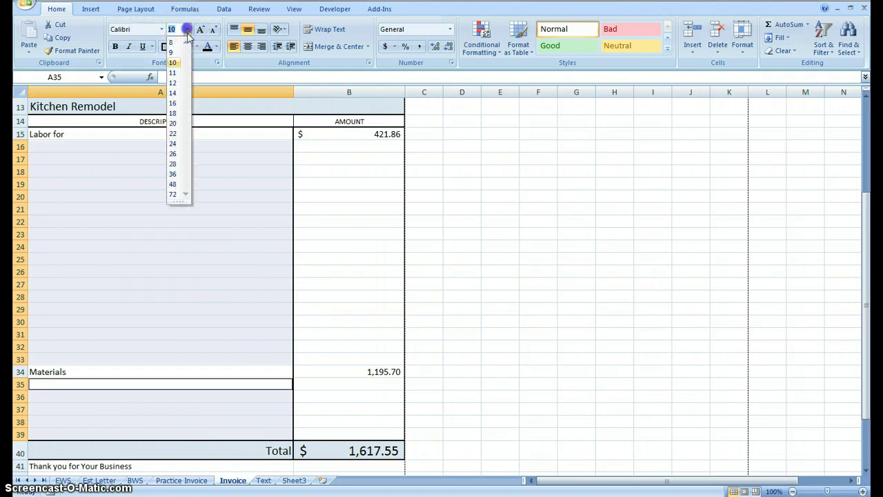
{"action": "left_click", "coordinate": [173, 73]}
{"action": "scroll", "coordinate": [211, 243], "scroll_direction": "down", "scroll_amount": 3}
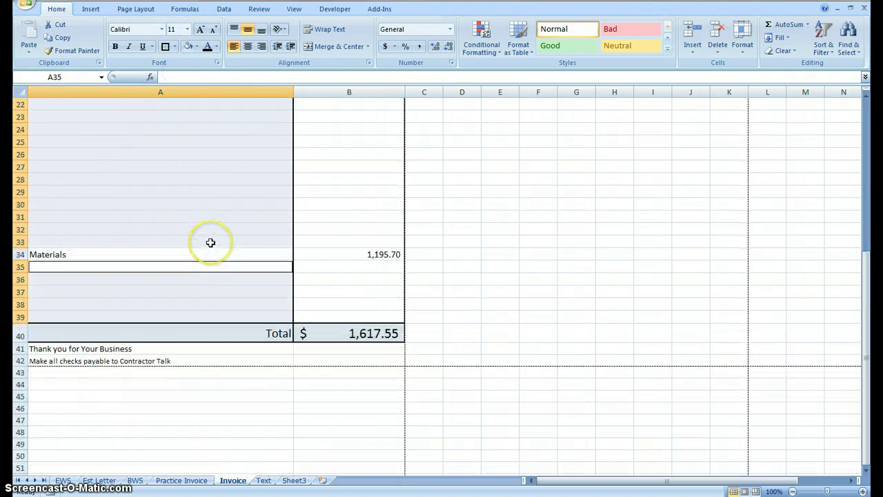
{"action": "left_click", "coordinate": [456, 267]}
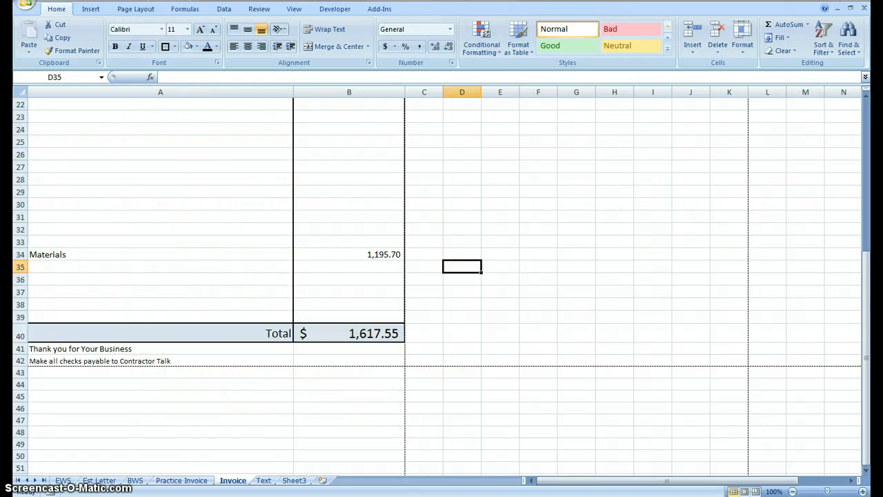
{"action": "key", "text": "ctrl+F2"}
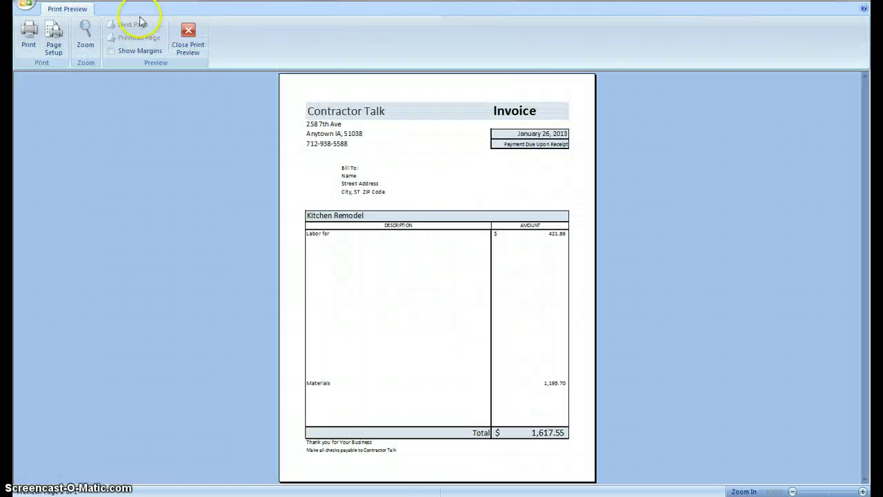
Close print preview and step through the Est Letter, BWS and Practice Invoice sheets to Invoice
{"action": "left_click", "coordinate": [187, 31]}
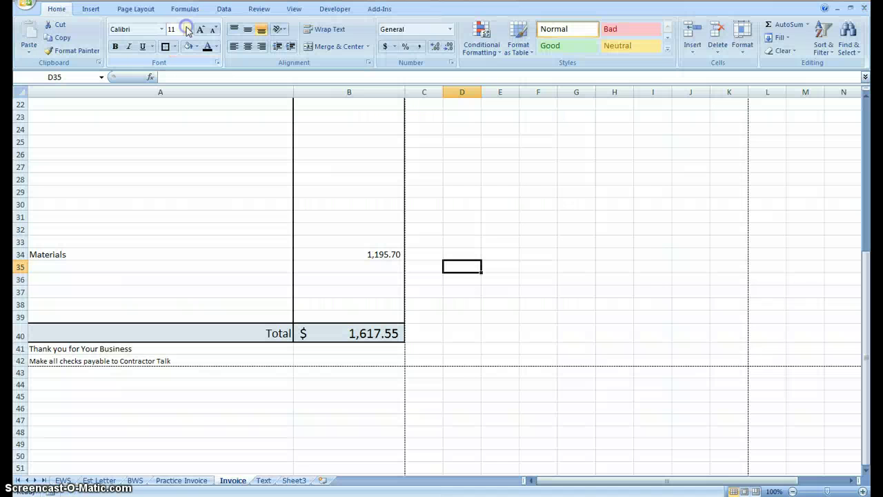
{"action": "scroll", "coordinate": [227, 223], "scroll_direction": "up", "scroll_amount": 9}
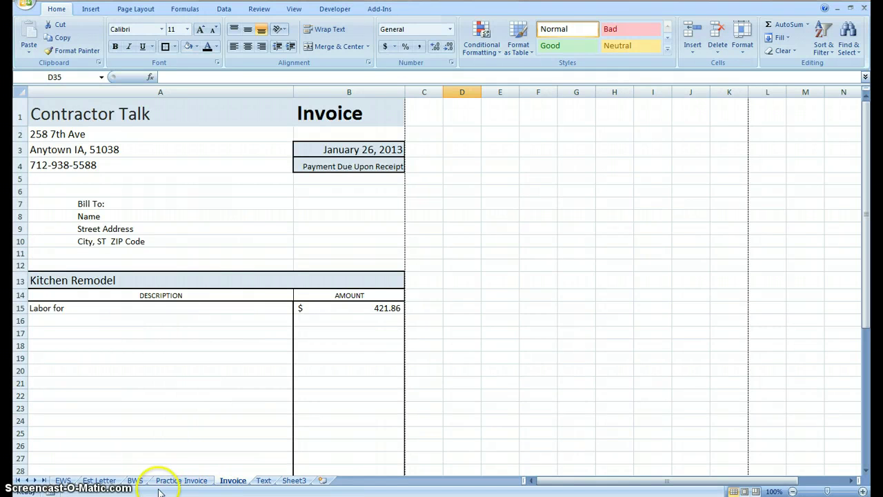
{"action": "left_click", "coordinate": [94, 481]}
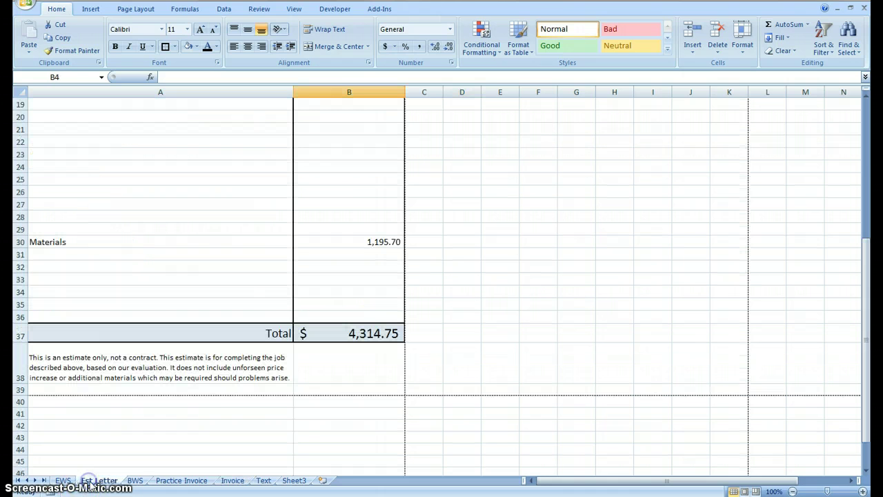
{"action": "left_click", "coordinate": [135, 481]}
{"action": "left_click", "coordinate": [176, 481]}
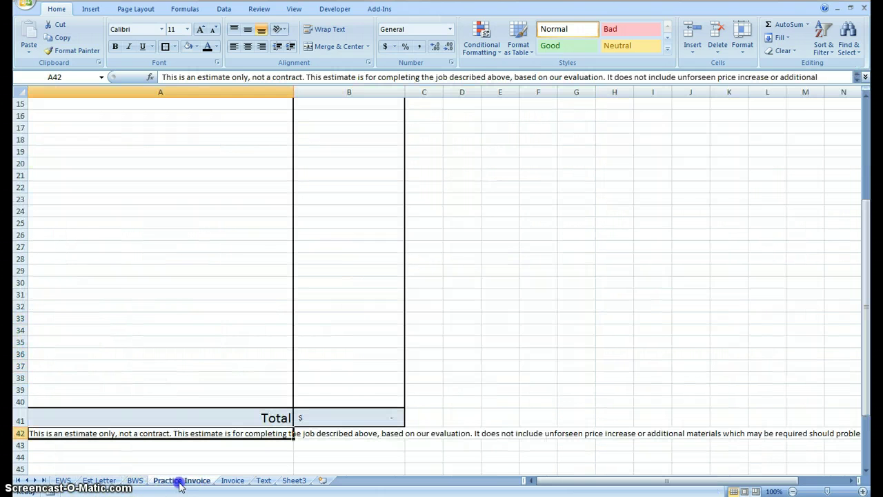
{"action": "left_click", "coordinate": [233, 481]}
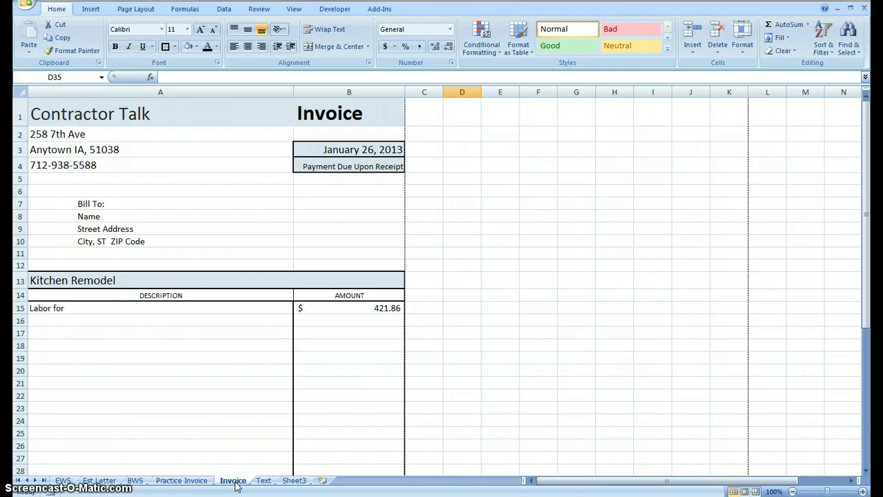
Compare with Practice Invoice, then return to the top of the Invoice sheet
{"action": "scroll", "coordinate": [233, 397], "scroll_direction": "down", "scroll_amount": 5}
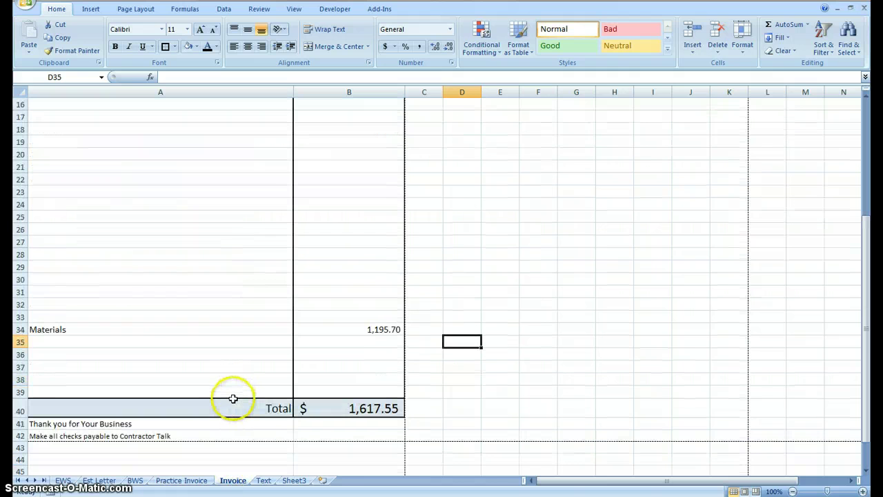
{"action": "scroll", "coordinate": [233, 398], "scroll_direction": "up", "scroll_amount": 4}
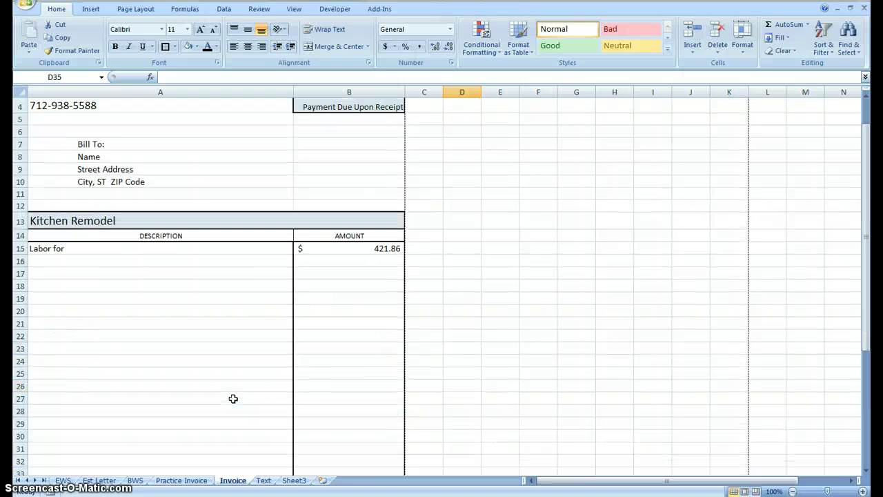
{"action": "scroll", "coordinate": [233, 399], "scroll_direction": "up", "scroll_amount": 1}
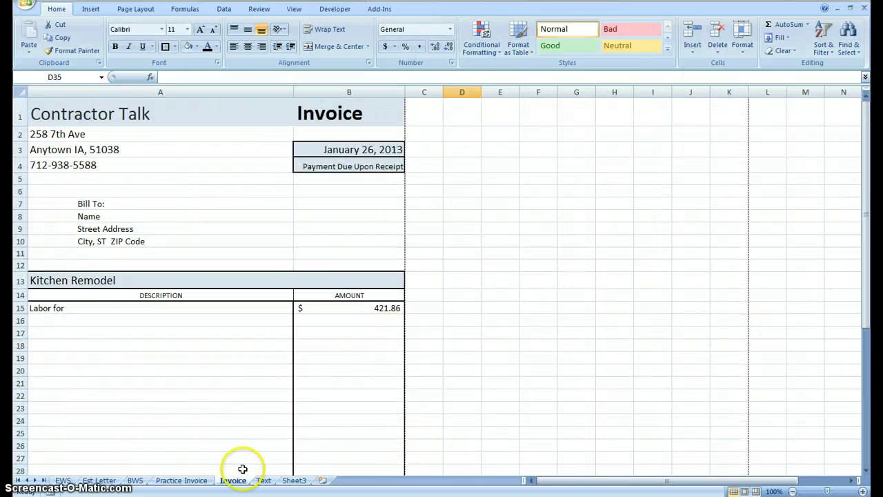
{"action": "left_click", "coordinate": [201, 476]}
{"action": "scroll", "coordinate": [219, 409], "scroll_direction": "up", "scroll_amount": 5}
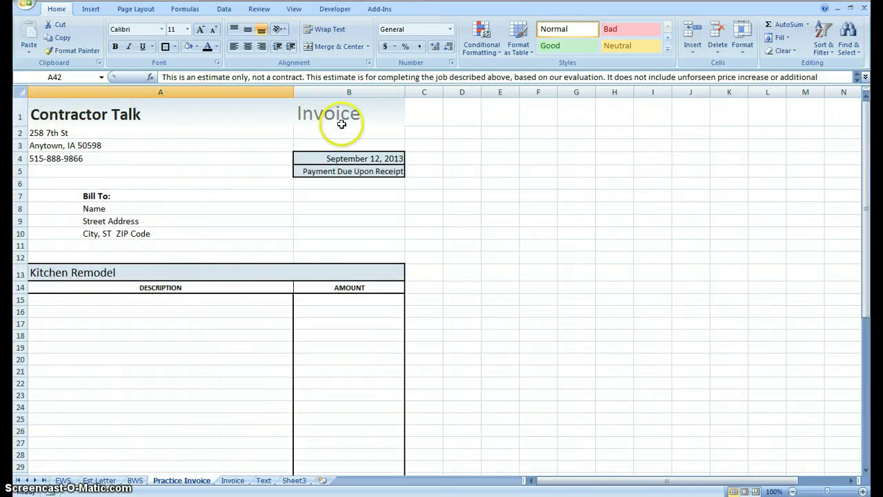
{"action": "left_click", "coordinate": [233, 481]}
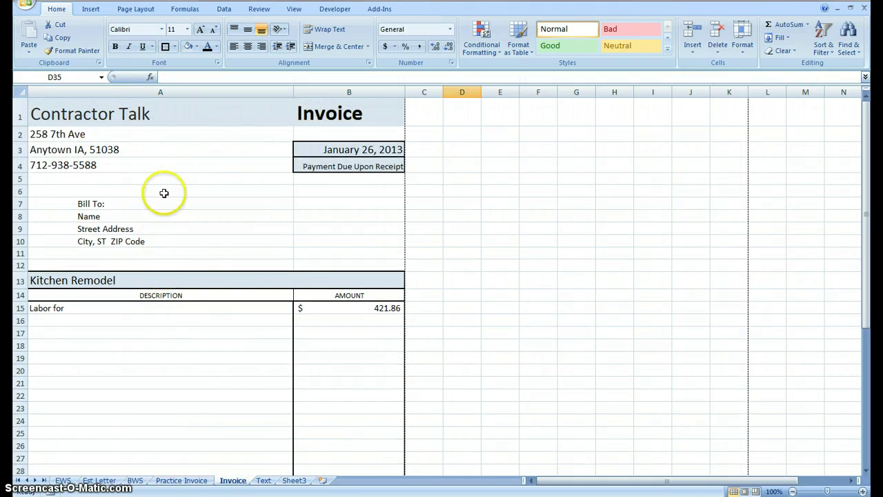
Give title cells A1:B1 a two-colour gradient fill with a light second colour
{"action": "left_click_drag", "start_coordinate": [99, 115], "coordinate": [335, 102]}
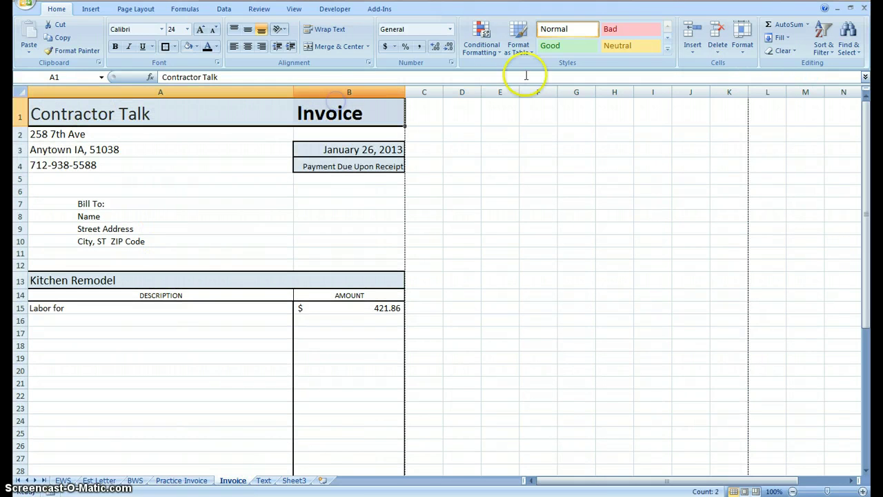
{"action": "left_click", "coordinate": [741, 38]}
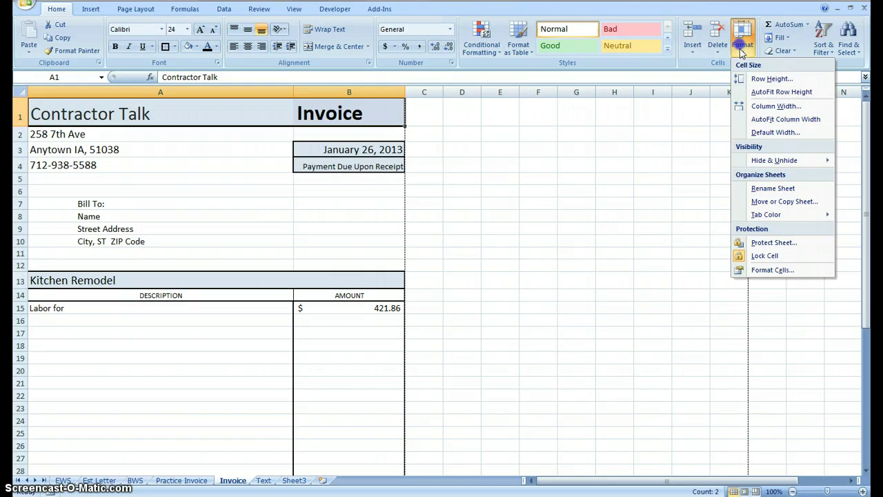
{"action": "left_click", "coordinate": [773, 270]}
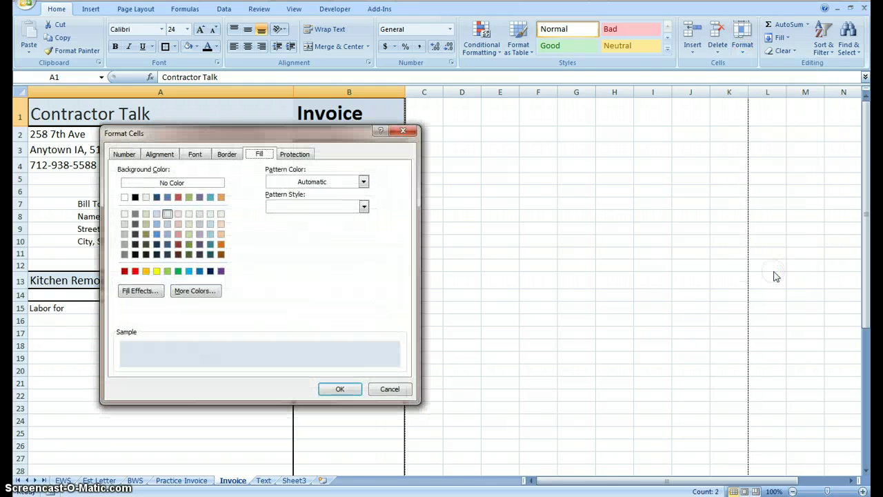
{"action": "left_click", "coordinate": [140, 291]}
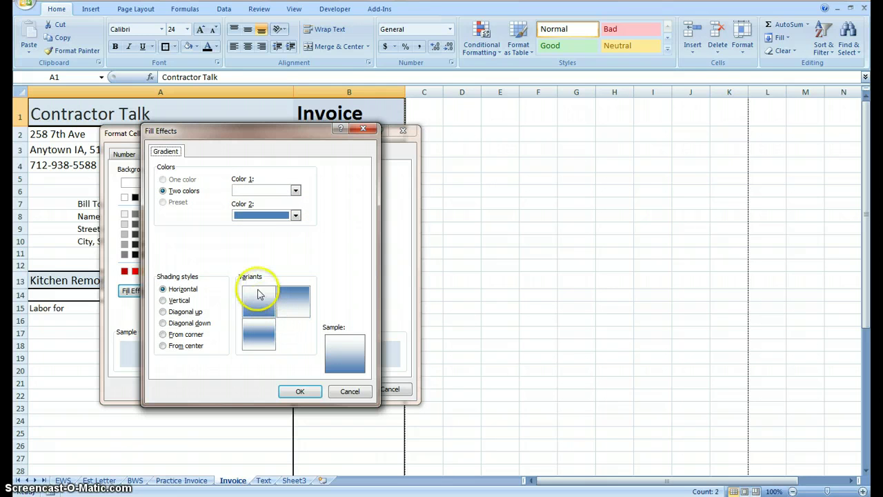
{"action": "left_click", "coordinate": [295, 215]}
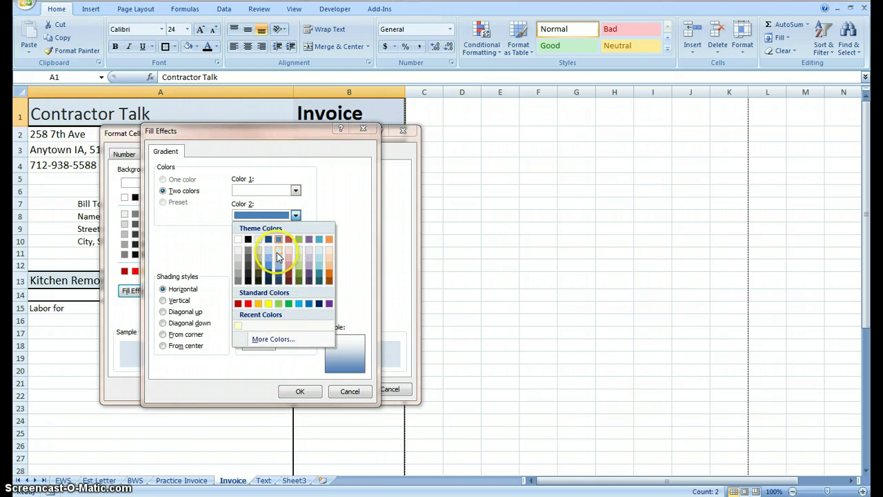
{"action": "left_click", "coordinate": [276, 249]}
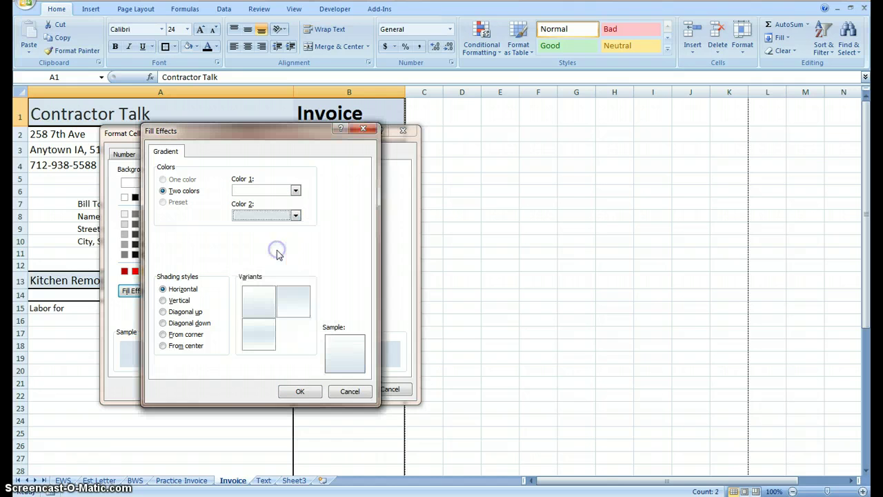
{"action": "left_click", "coordinate": [295, 391]}
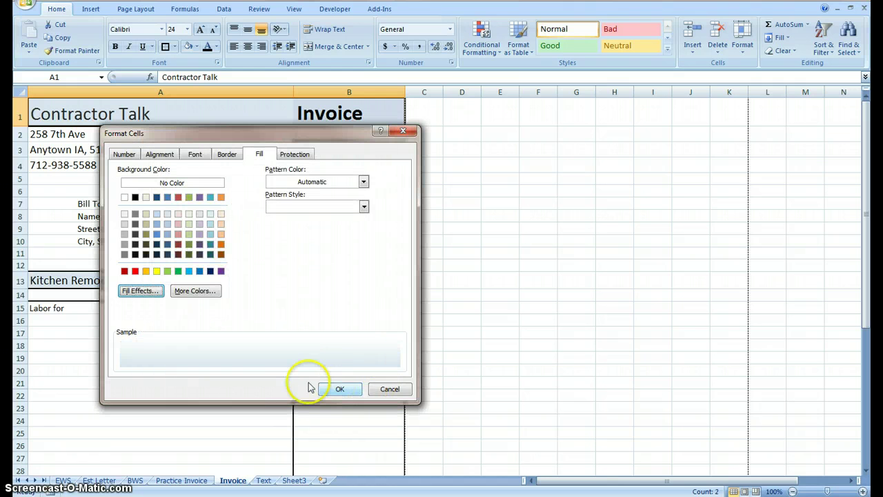
Switch to the reversed gradient variant, apply it, and preview the printed invoice
{"action": "left_click", "coordinate": [142, 291]}
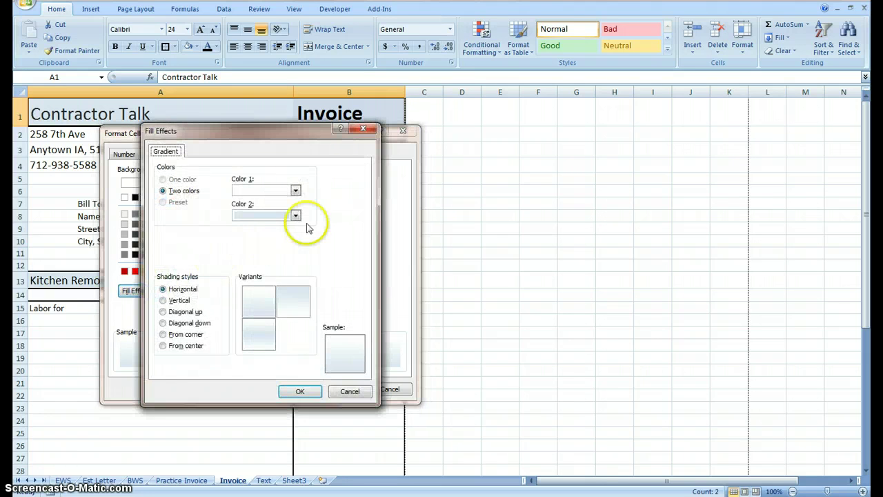
{"action": "left_click", "coordinate": [289, 298]}
{"action": "left_click", "coordinate": [300, 391]}
{"action": "left_click", "coordinate": [339, 390]}
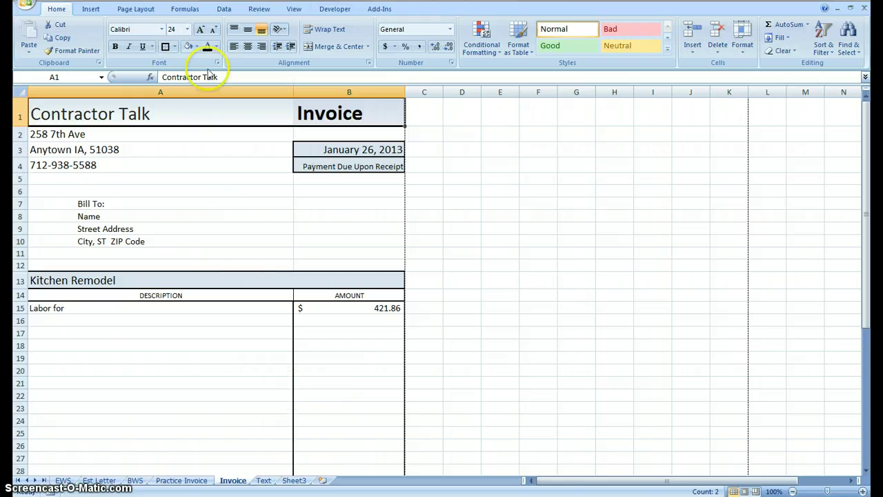
{"action": "key", "text": "ctrl+F2"}
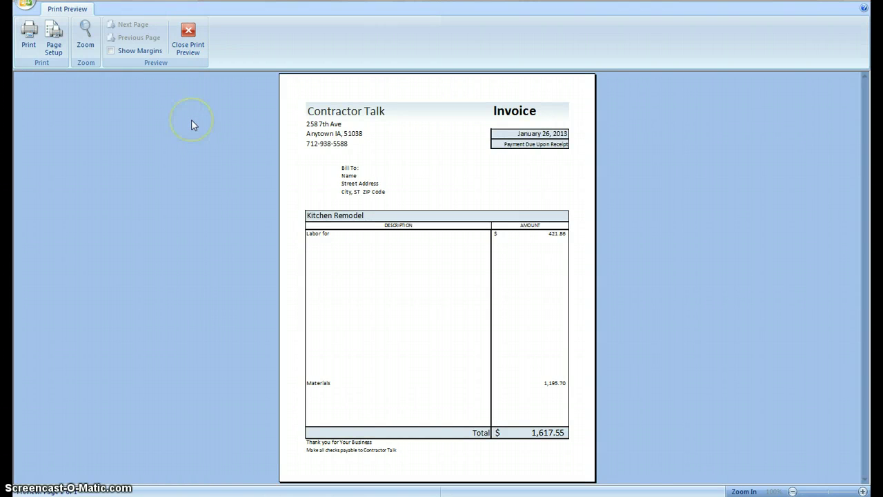
Exit print preview and return to editing the Invoice sheet
{"action": "left_click", "coordinate": [188, 35]}
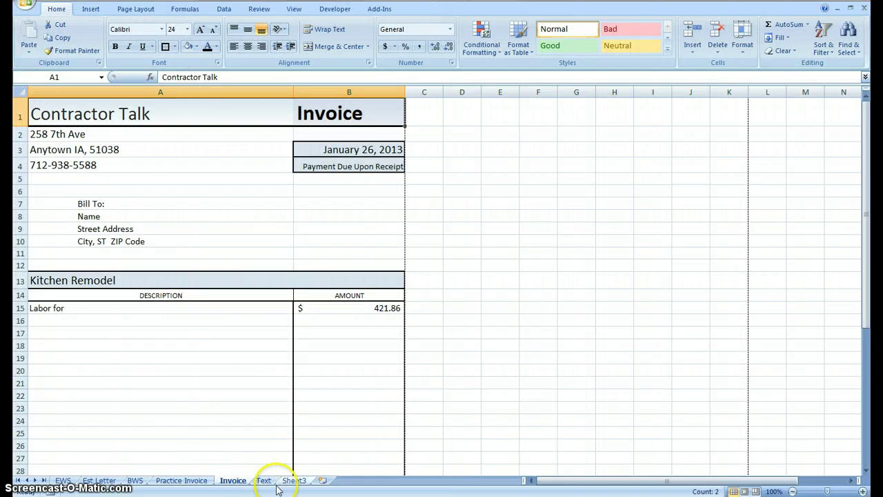
Insert a new worksheet and rename its Sheet5 tab to 'Cover Sheet'
{"action": "left_click", "coordinate": [321, 480]}
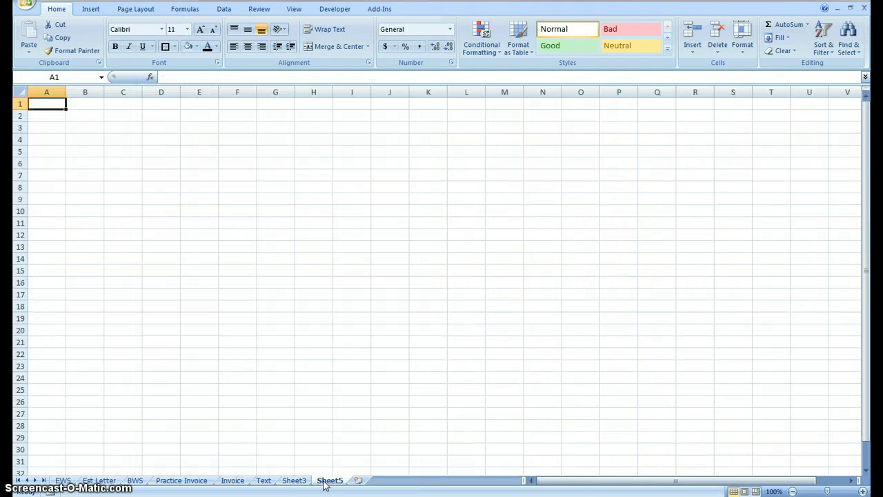
{"action": "type", "text": "Cover Sheet"}
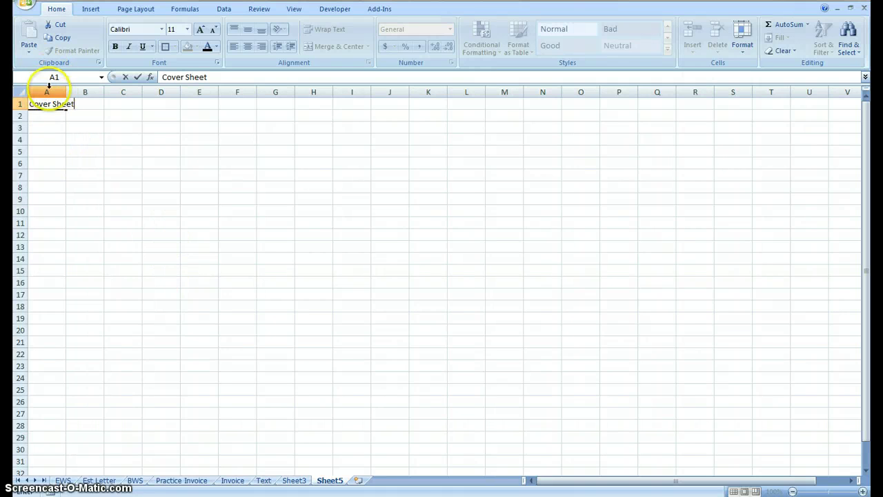
{"action": "key", "text": "Escape"}
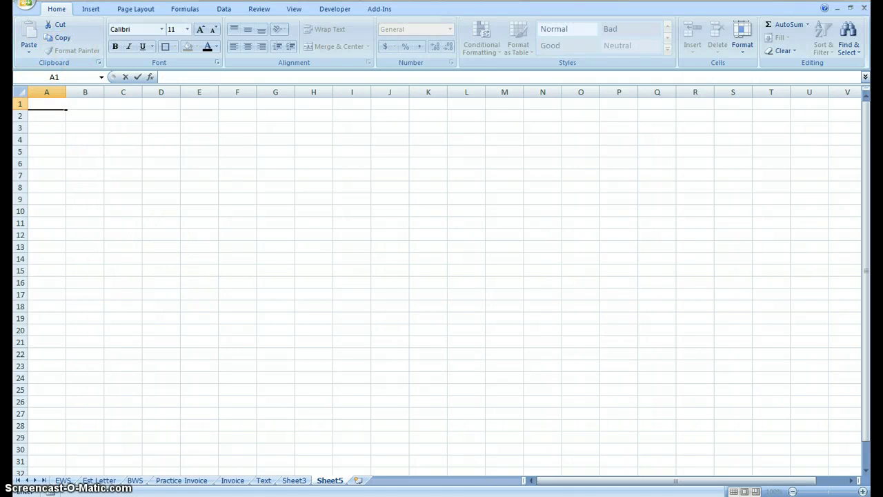
{"action": "double_click", "coordinate": [328, 480]}
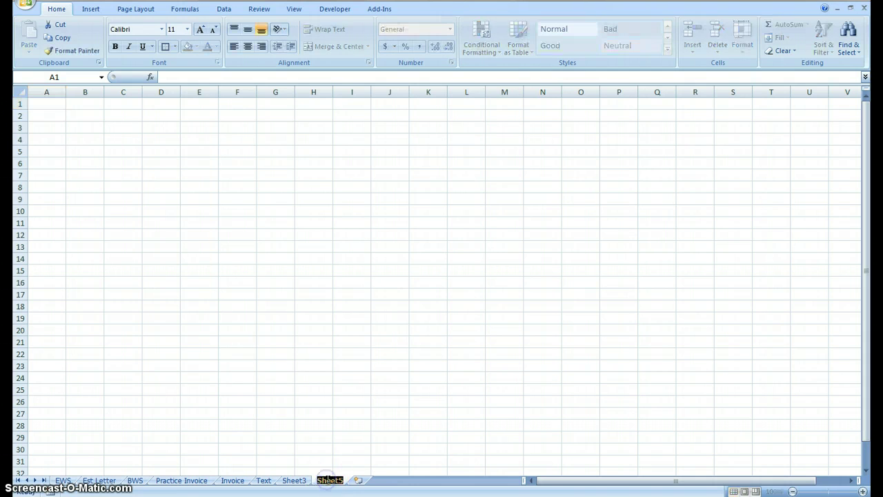
{"action": "type", "text": "d"}
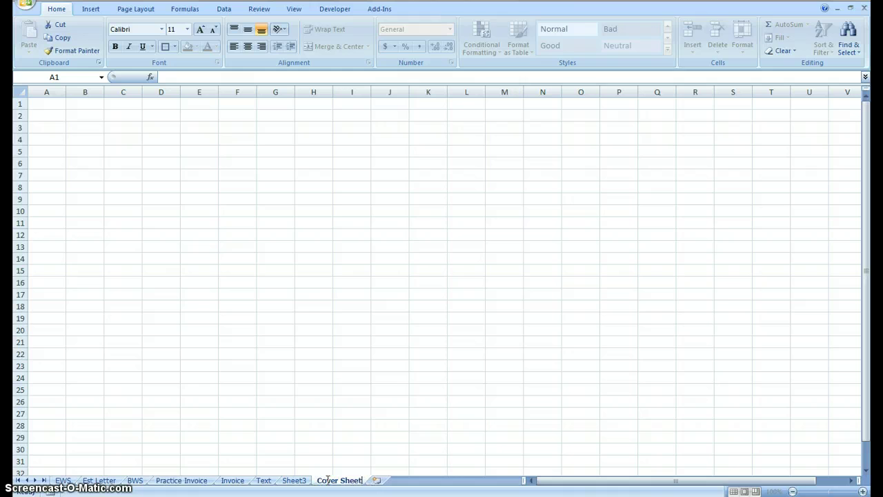
{"action": "left_click", "coordinate": [332, 477]}
{"action": "left_click", "coordinate": [351, 449]}
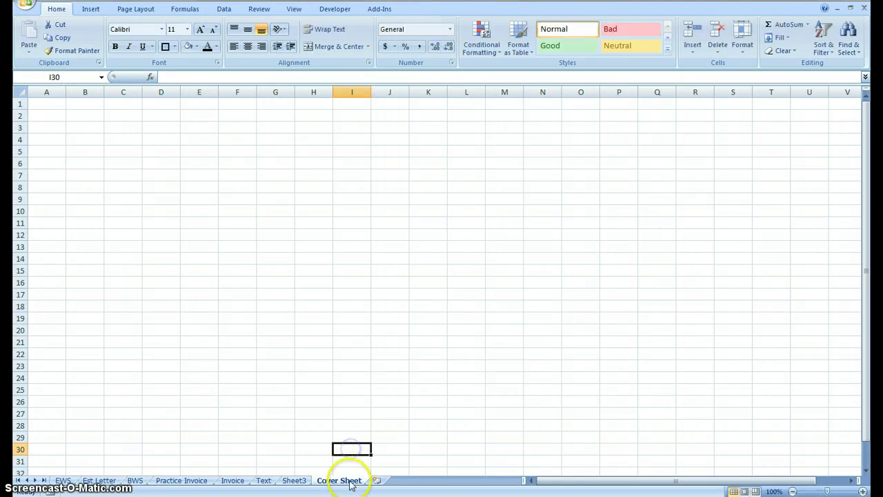
Move the Cover Sheet tab before EWS so it is first in the workbook
{"action": "right_click", "coordinate": [350, 482]}
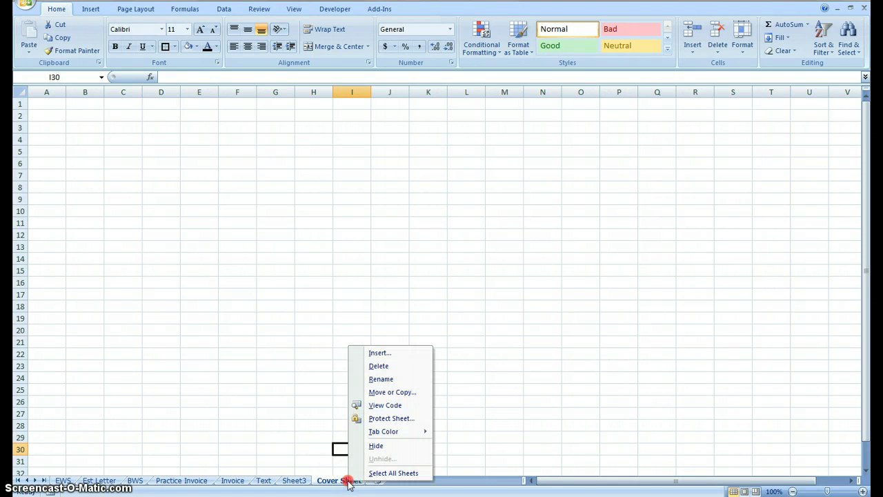
{"action": "left_click", "coordinate": [388, 393]}
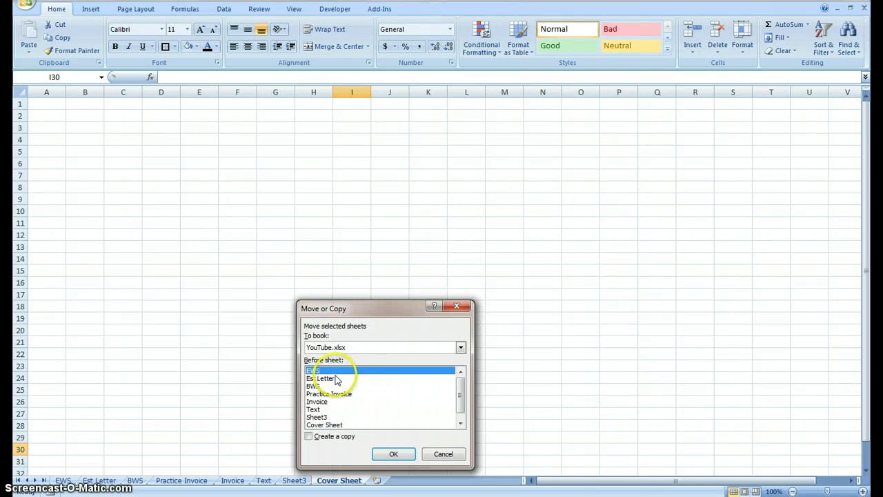
{"action": "left_click", "coordinate": [390, 454]}
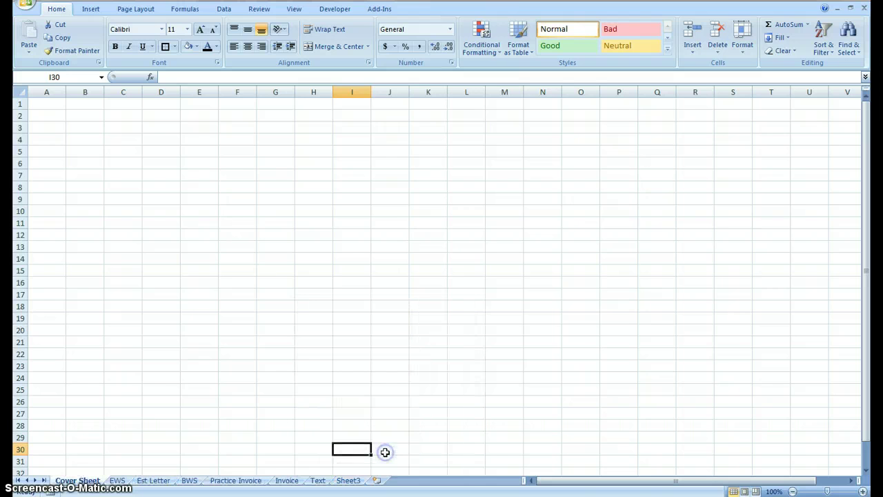